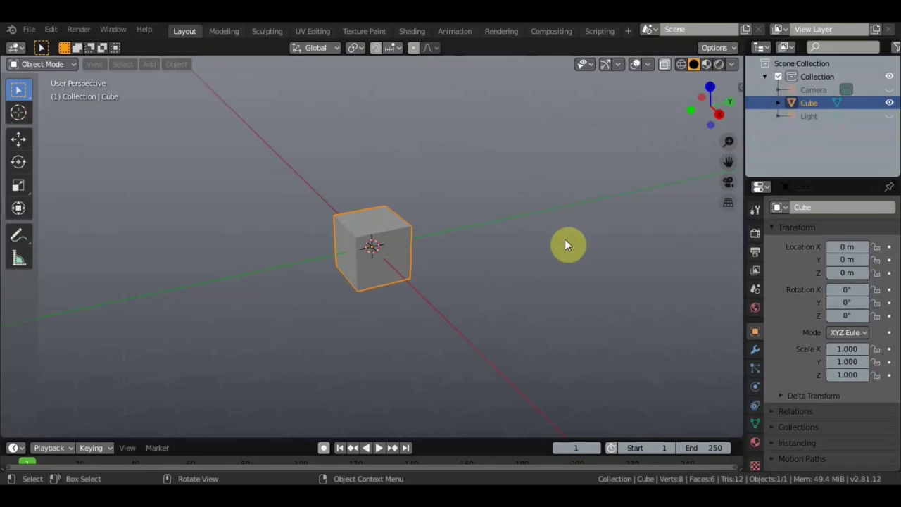
Replace the default cube with a plane at the origin, view it from the top, and scale it to about 1.765
key("Delete")
key("KP_1")
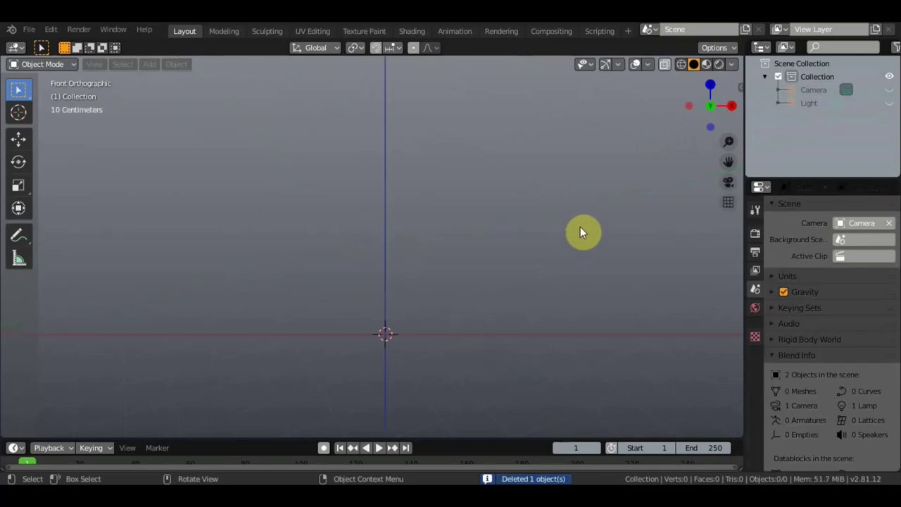
key("shift+a")
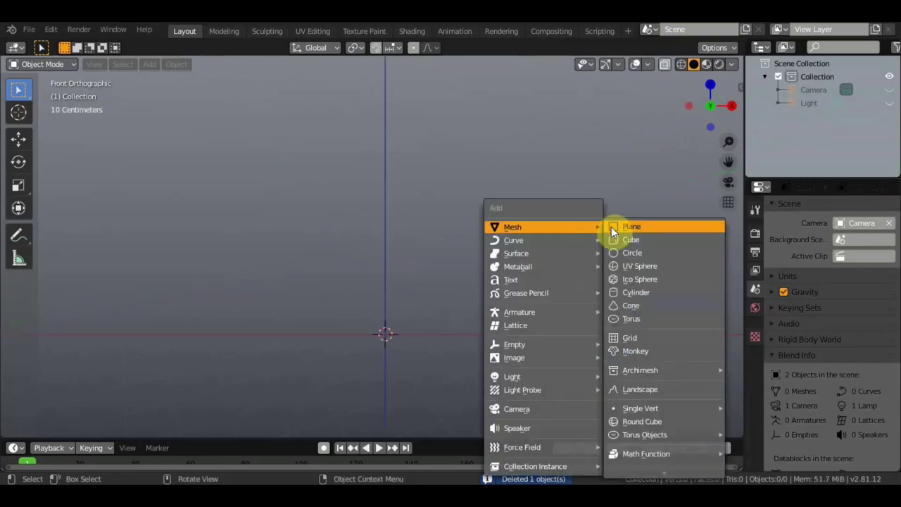
left_click(635, 227)
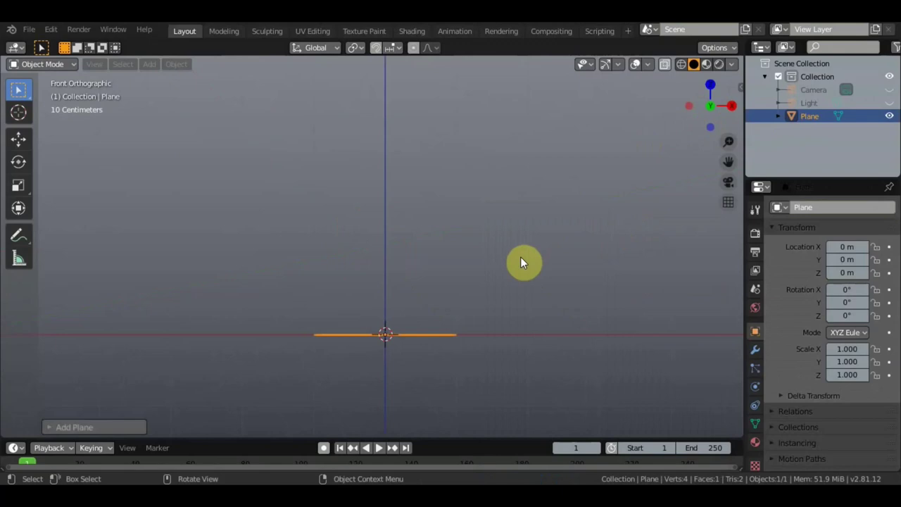
key("KP_7")
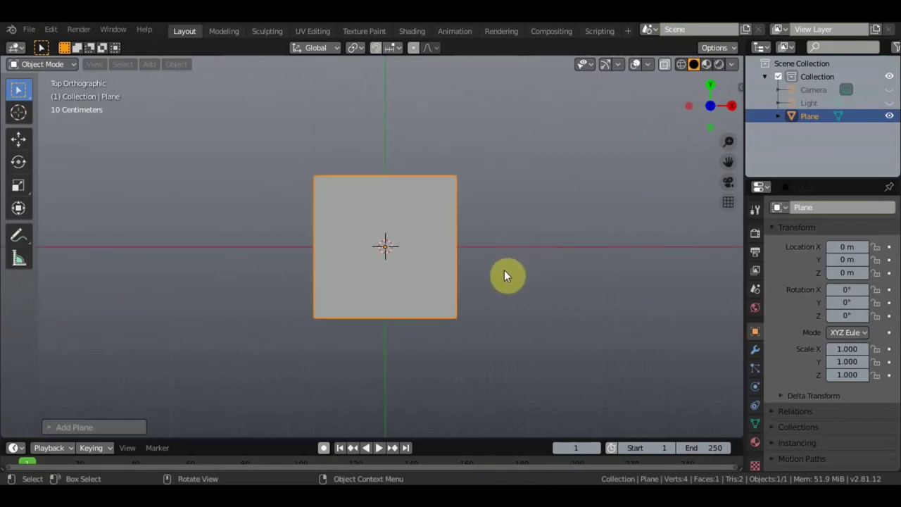
key("s")
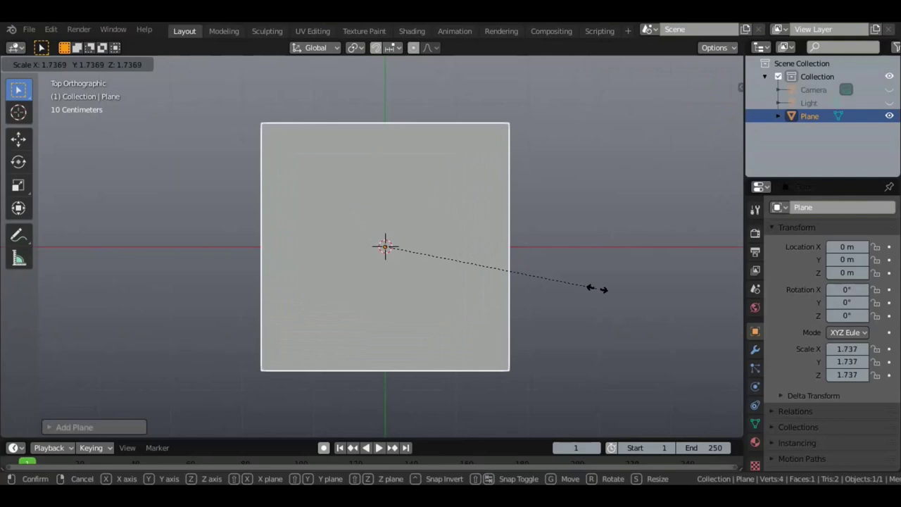
left_click(600, 294)
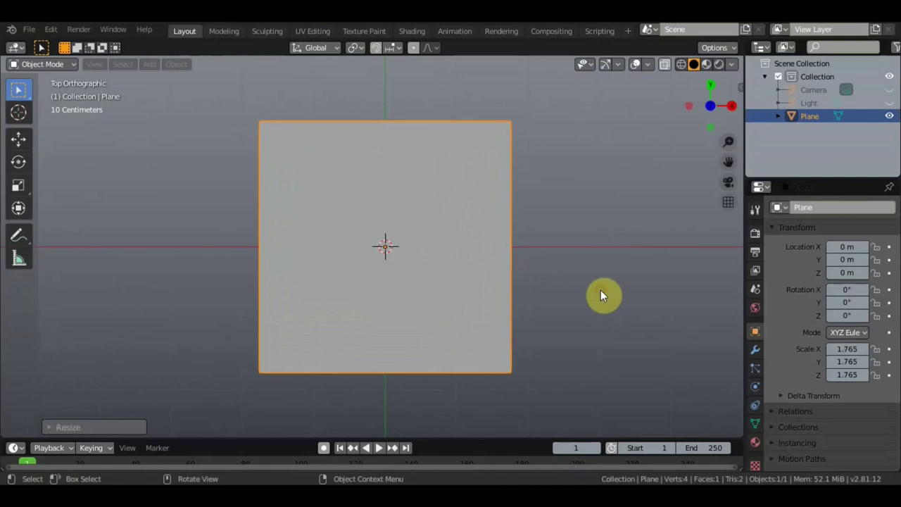
Create a new material on the plane with an Image Texture driving its Base Color
left_click(754, 442)
left_click(847, 267)
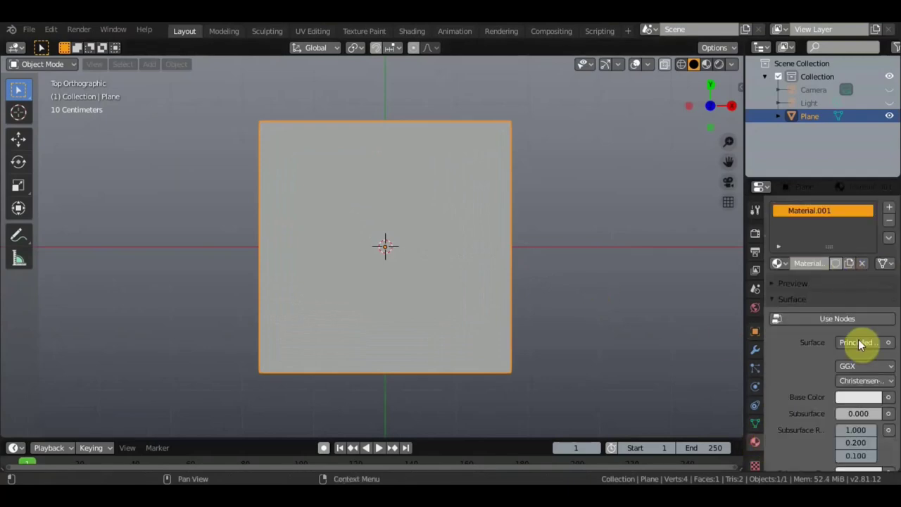
left_click(890, 398)
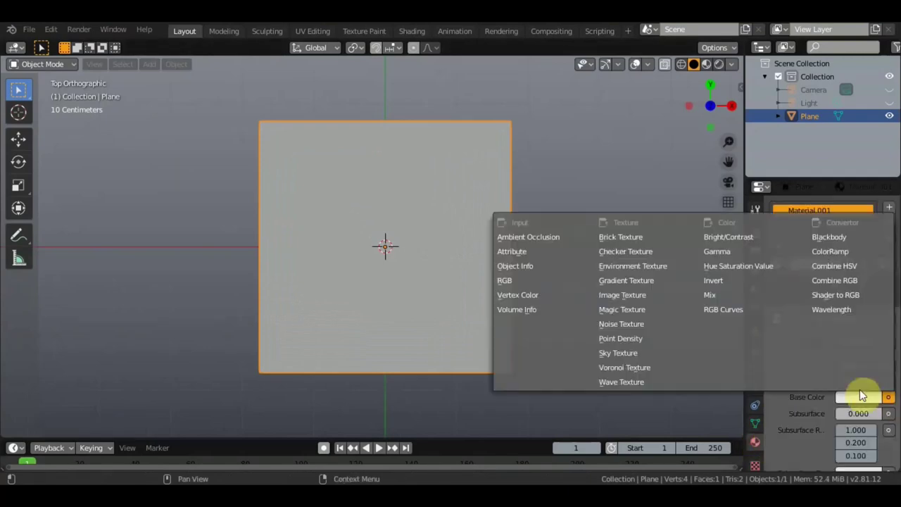
left_click(617, 297)
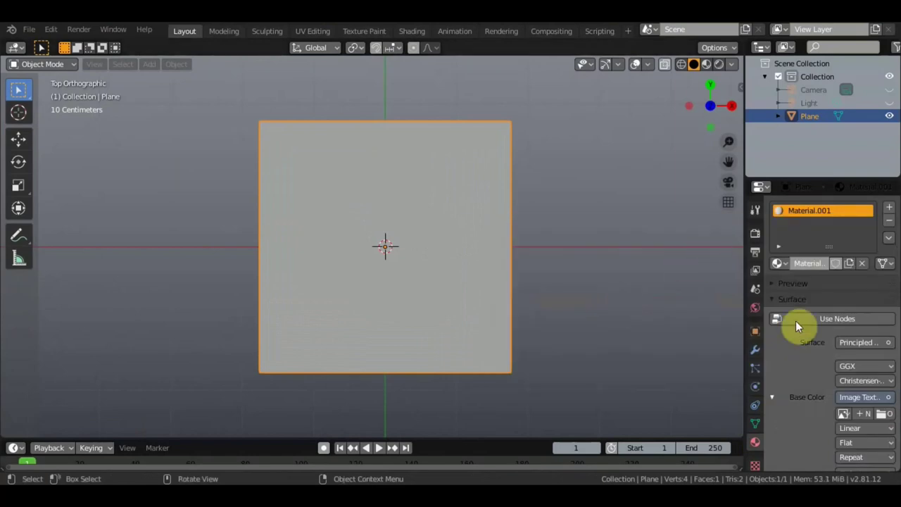
Load the adventure-map screenshot jpg from the Desktop as the texture image
left_click(881, 415)
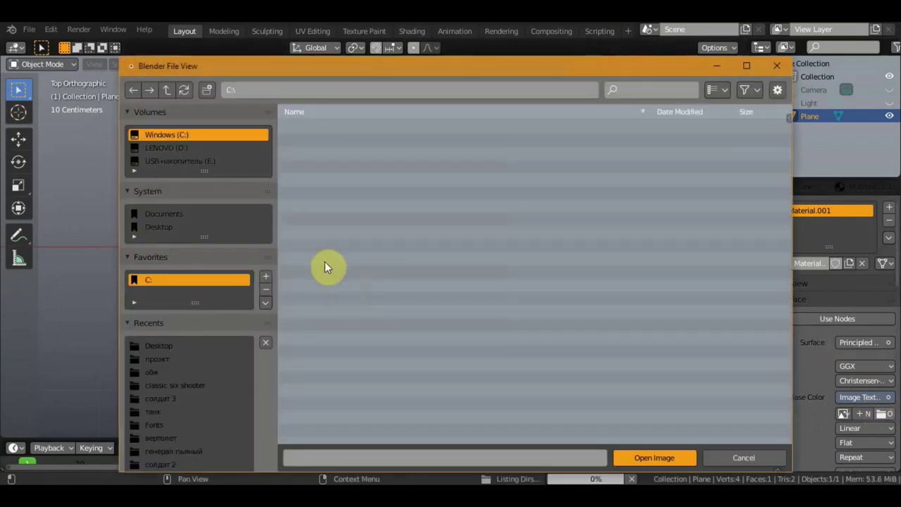
left_click(161, 226)
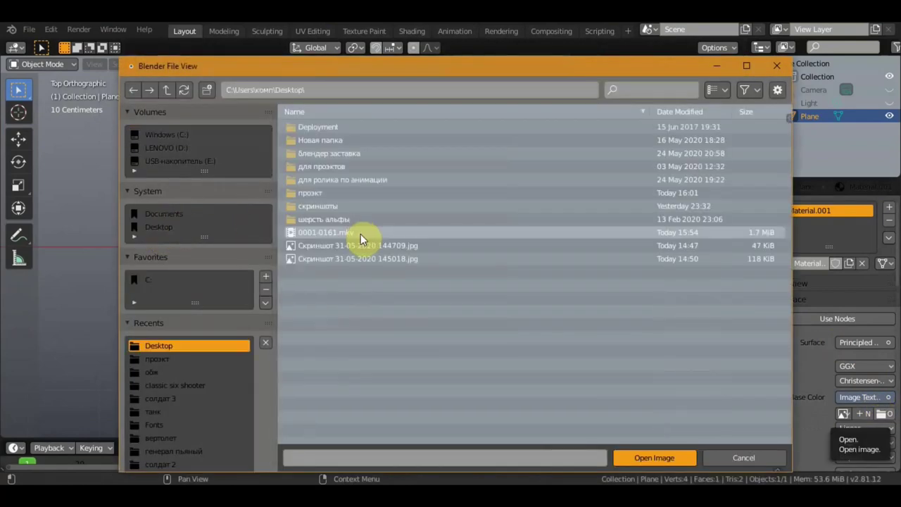
left_click(725, 90)
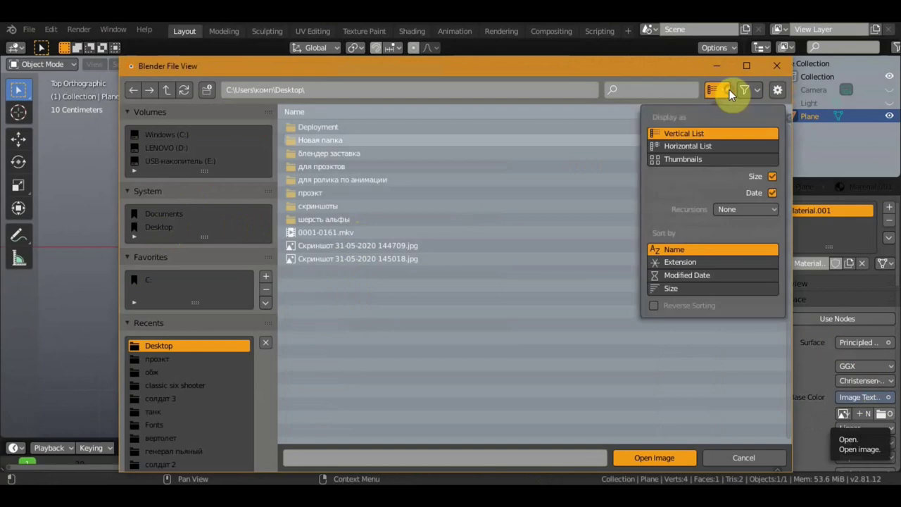
left_click(686, 159)
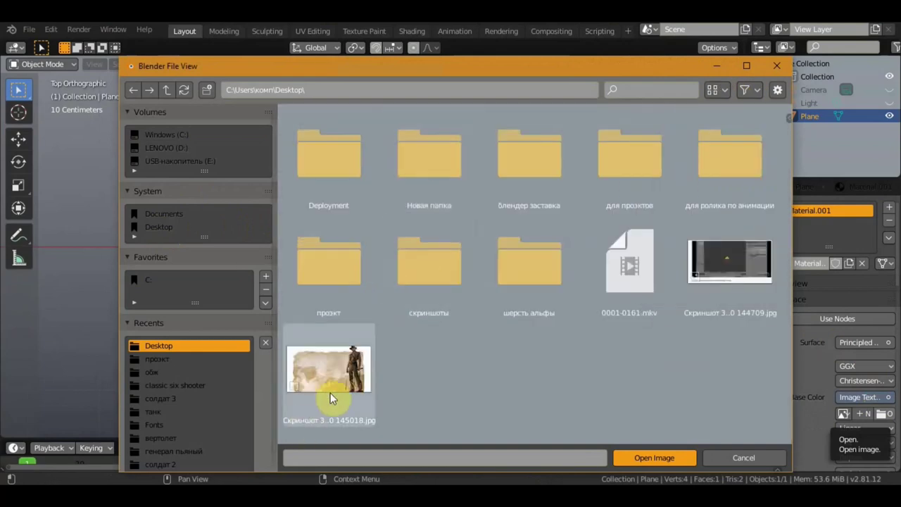
left_click(329, 372)
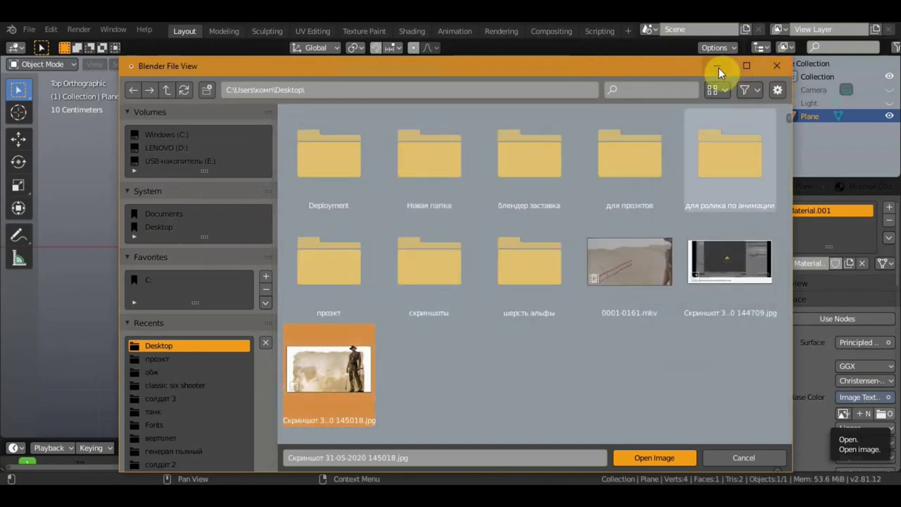
left_click(665, 457)
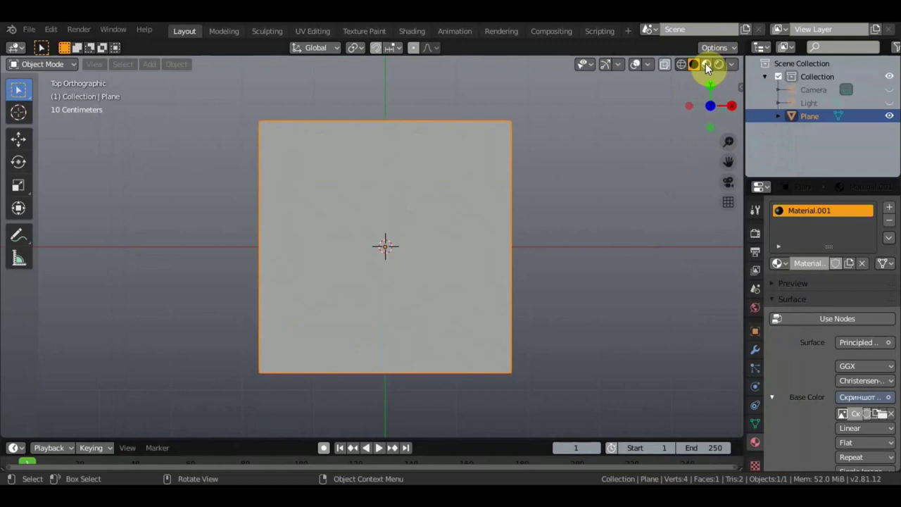
Switch to Material Preview and stretch the plane along X and Y to match the map's proportions
left_click(571, 247)
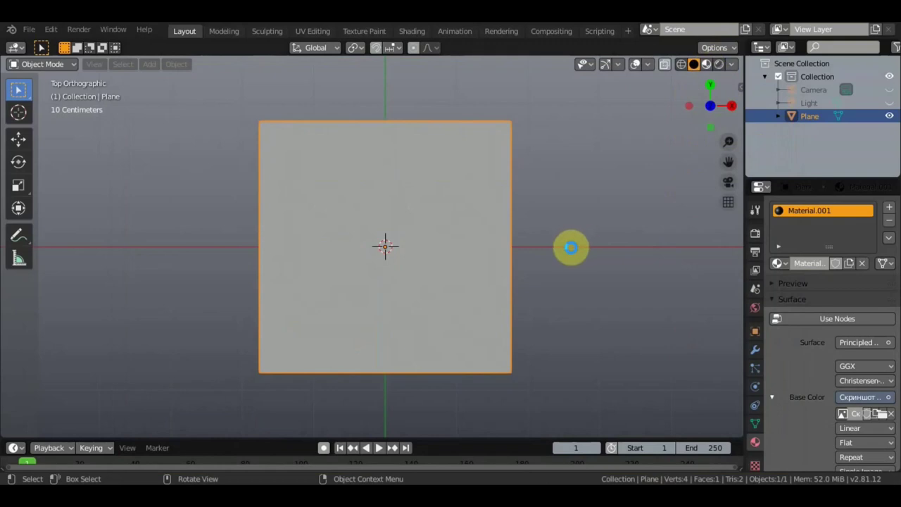
key("z")
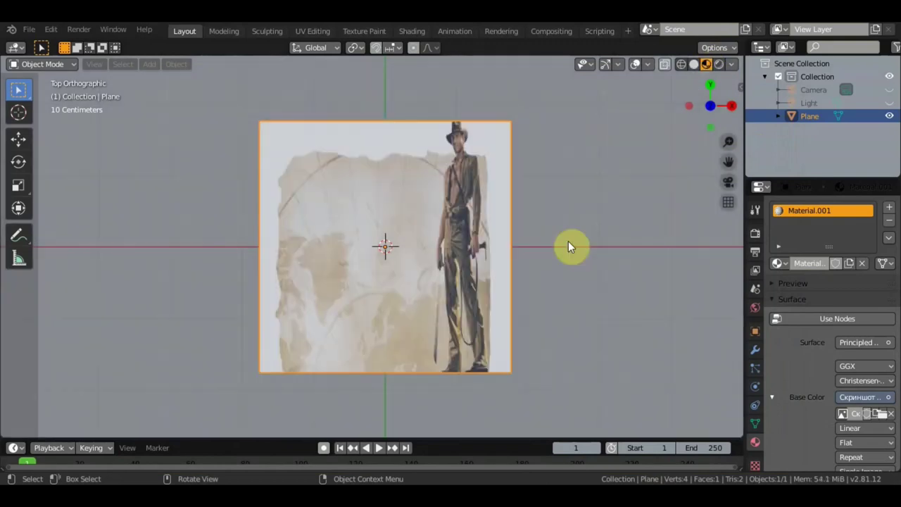
left_click(18, 207)
left_click_drag(427, 250, 460, 246)
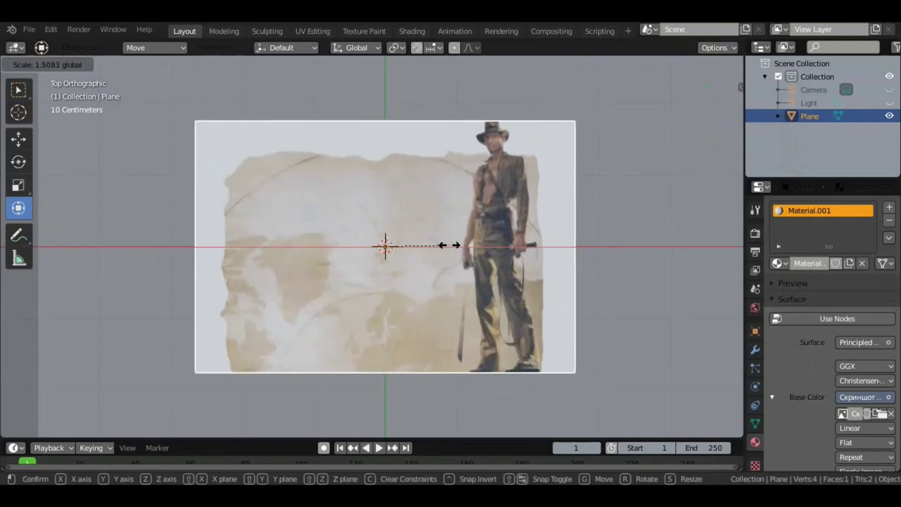
left_click_drag(387, 206, 360, 196)
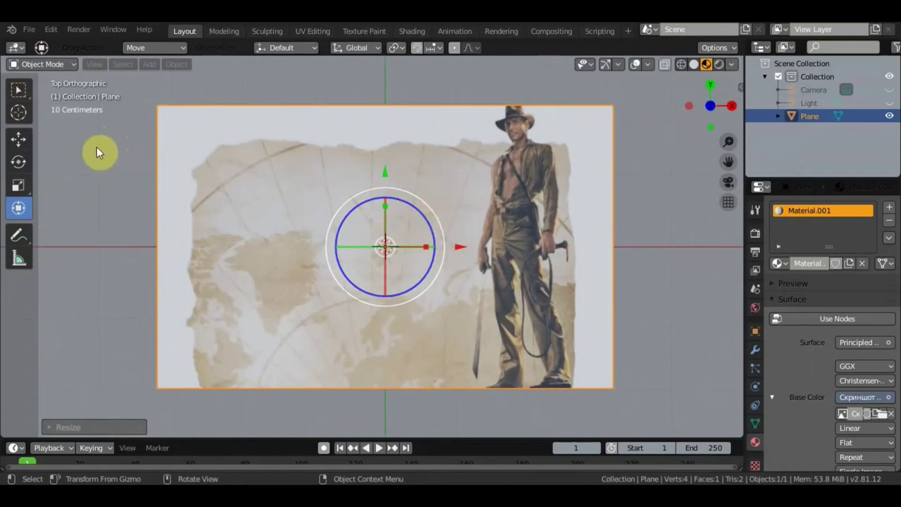
left_click(19, 89)
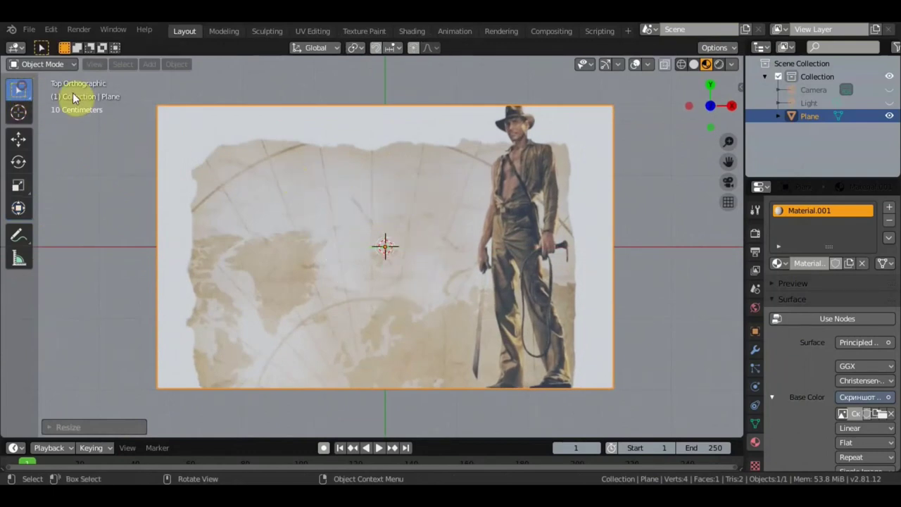
Add a NURBS path and select one of its control points in Edit Mode
left_click(149, 65)
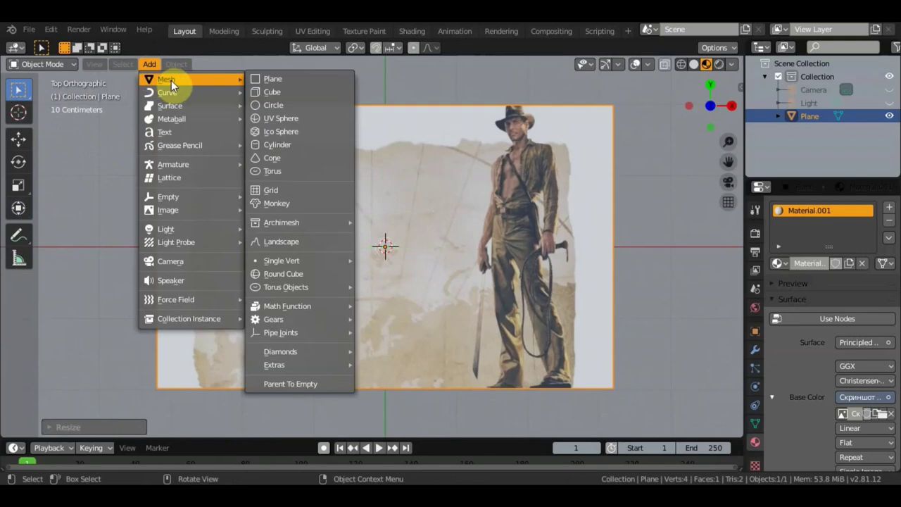
mouse_move(167, 92)
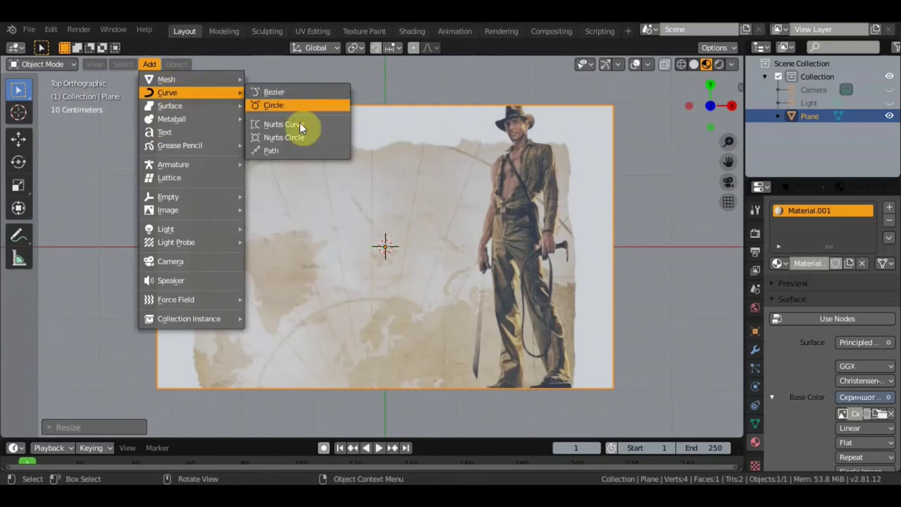
left_click(283, 150)
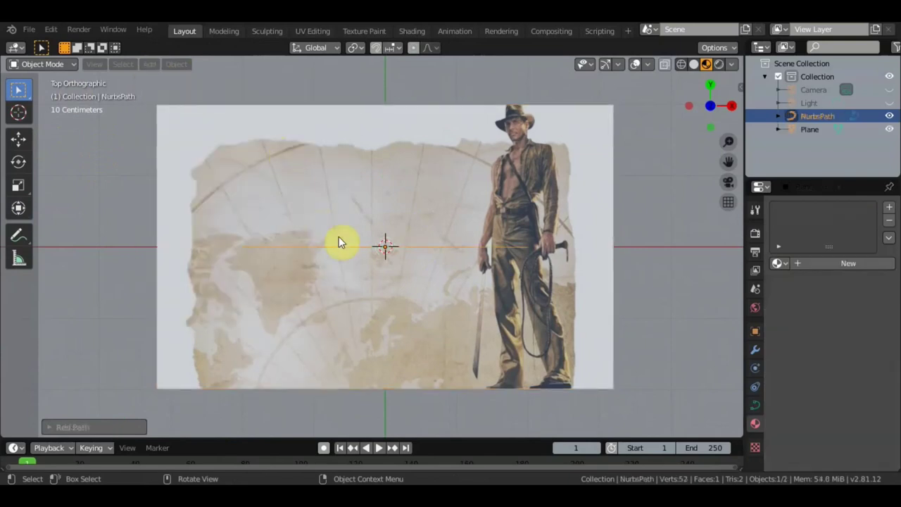
key("Tab")
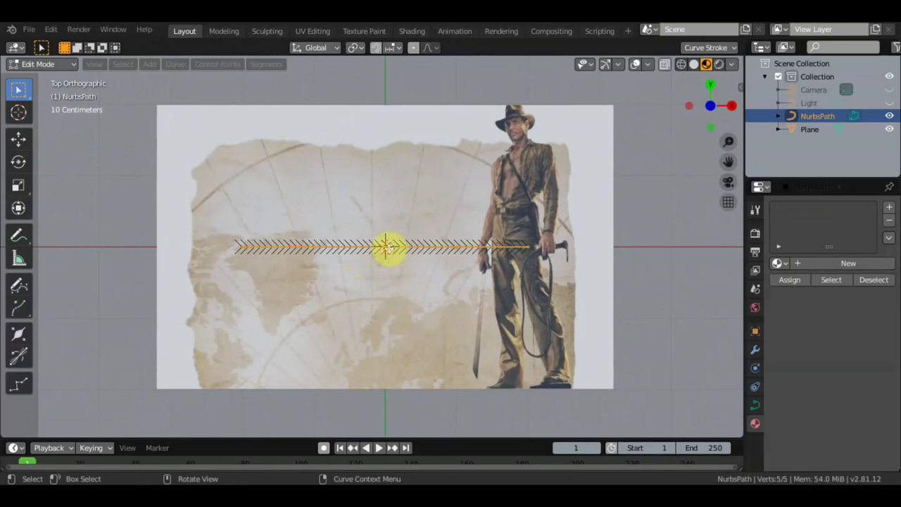
scroll(389, 245, "up", 3)
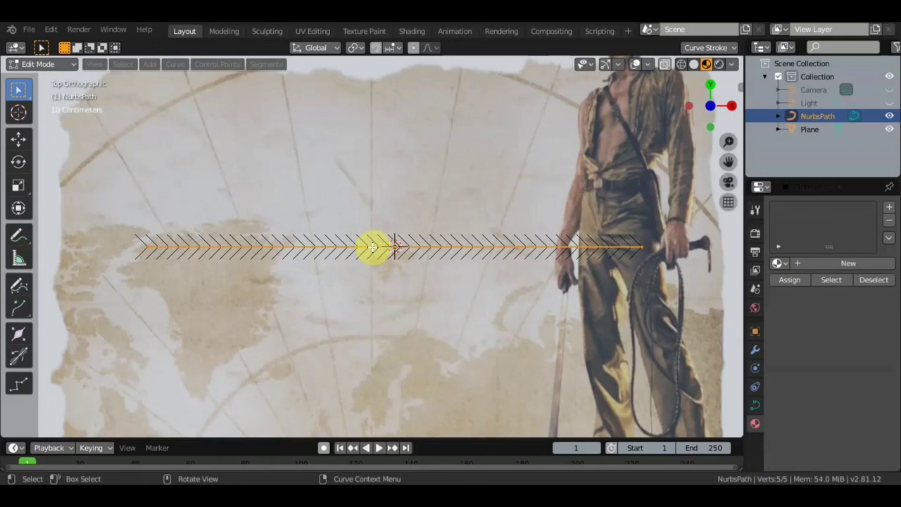
left_click(372, 247)
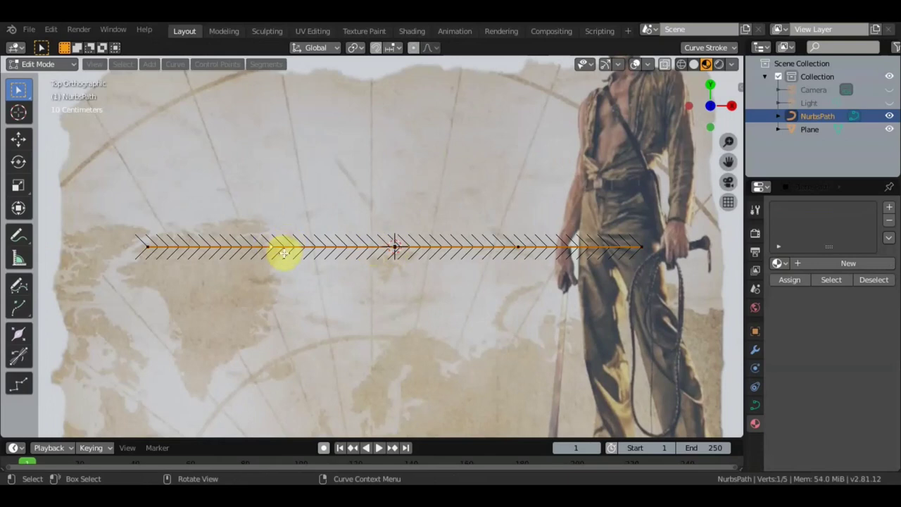
Move the path's left, middle and right control points into a sweeping route toward the figure
left_click_drag(282, 254, 276, 404)
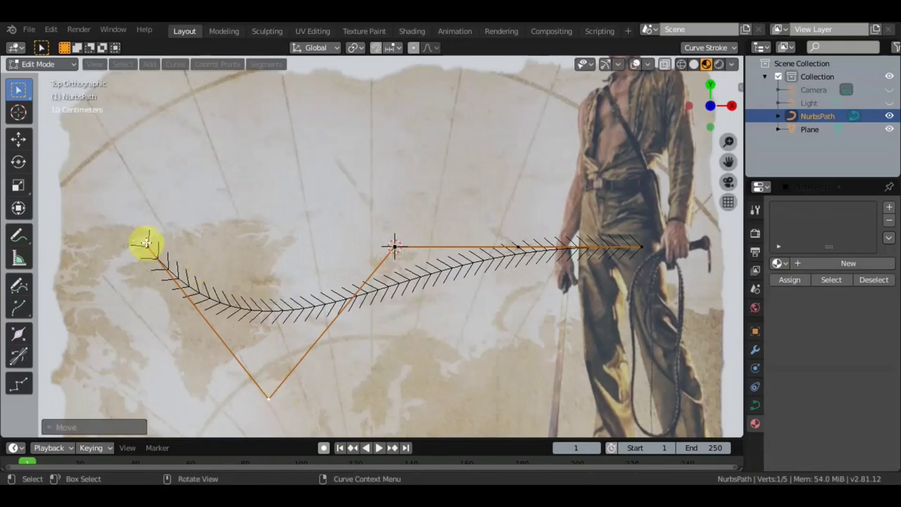
mouse_move(148, 245)
left_mouse_down()
mouse_move(125, 273)
mouse_move(110, 258)
left_mouse_up()
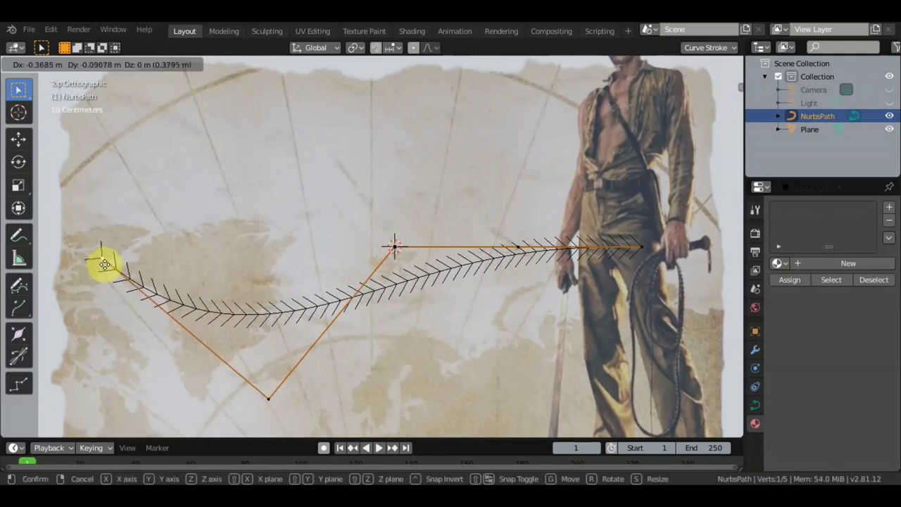
left_click_drag(110, 257, 111, 259)
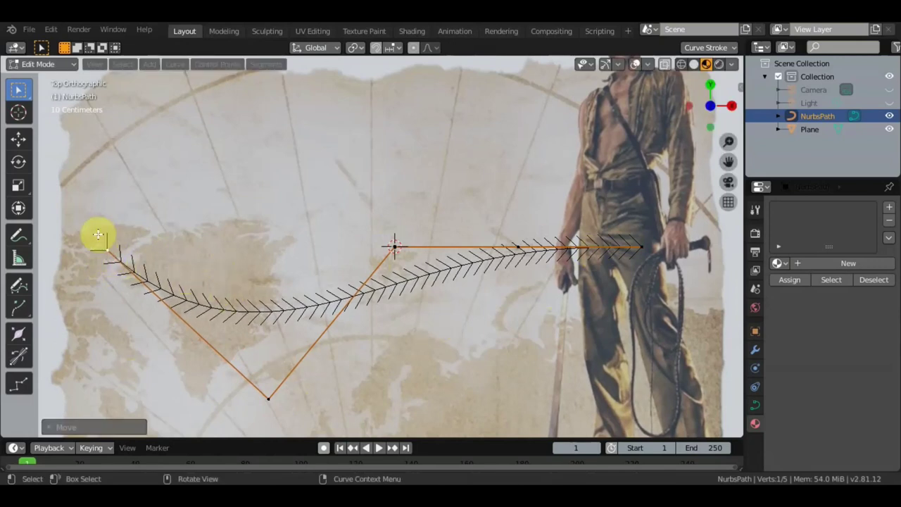
left_click_drag(110, 251, 159, 273)
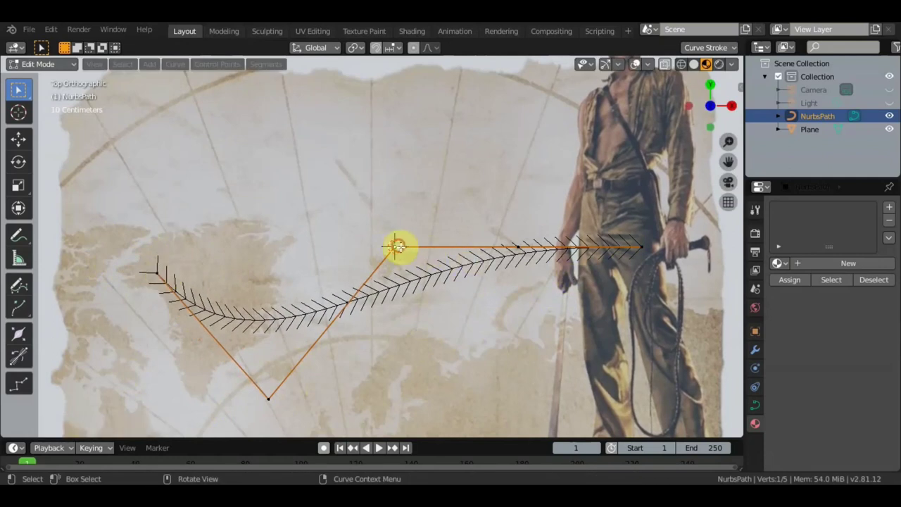
mouse_move(398, 245)
left_mouse_down()
mouse_move(422, 293)
mouse_move(365, 338)
mouse_move(373, 339)
left_mouse_up()
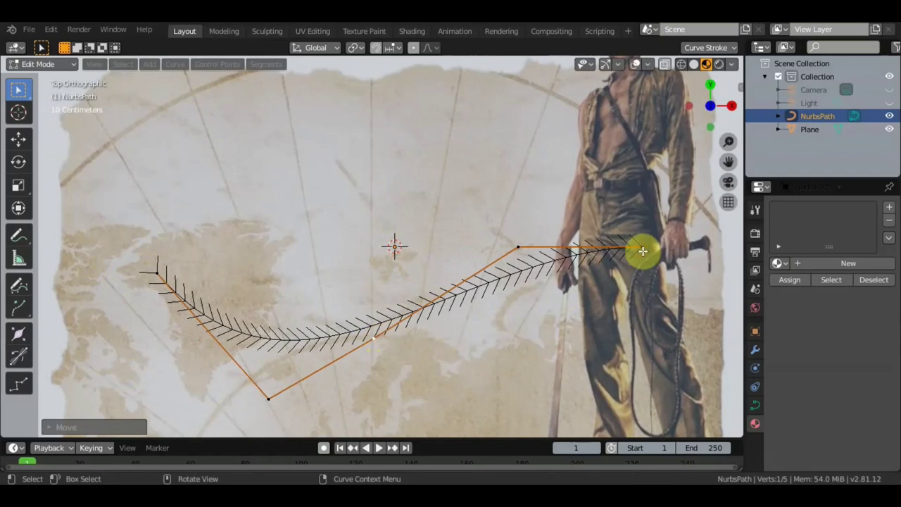
mouse_move(642, 251)
left_mouse_down()
mouse_move(581, 105)
mouse_move(581, 135)
mouse_move(609, 125)
mouse_move(561, 112)
left_mouse_up()
scroll(568, 193, "down", 2)
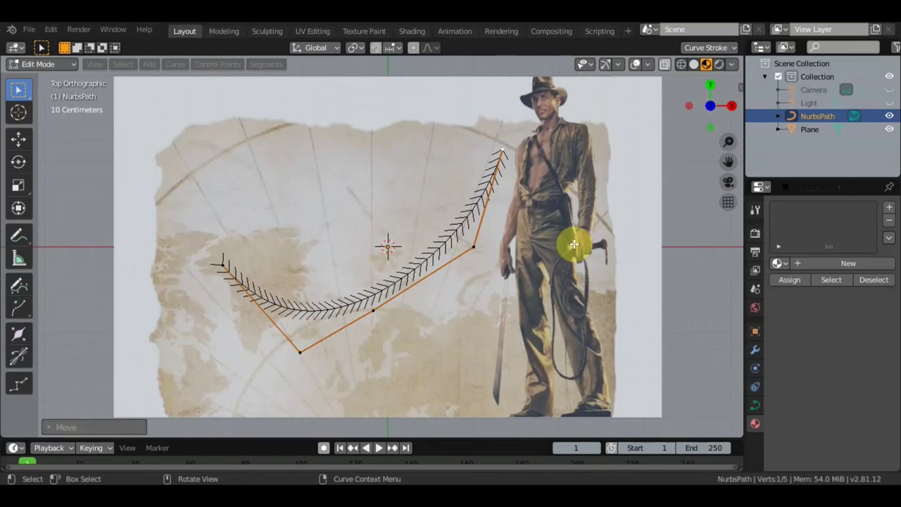
scroll(516, 228, "up", 1)
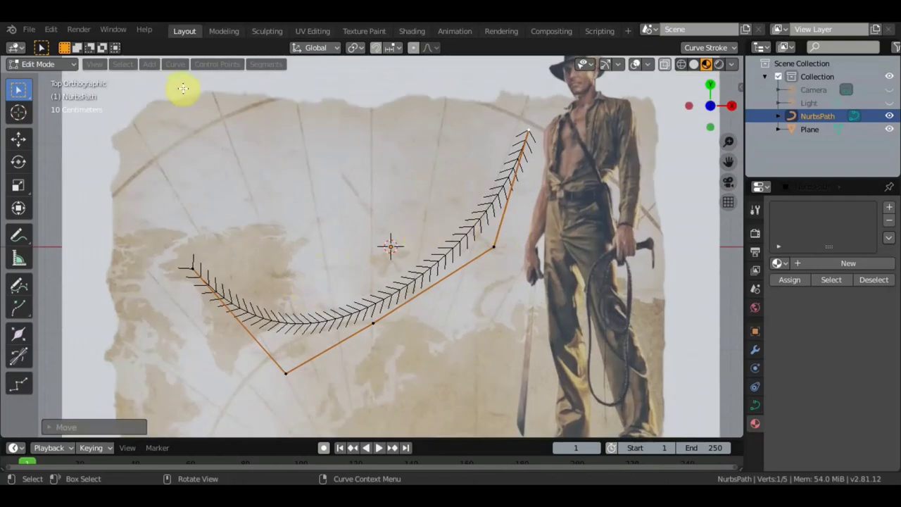
left_click(829, 91)
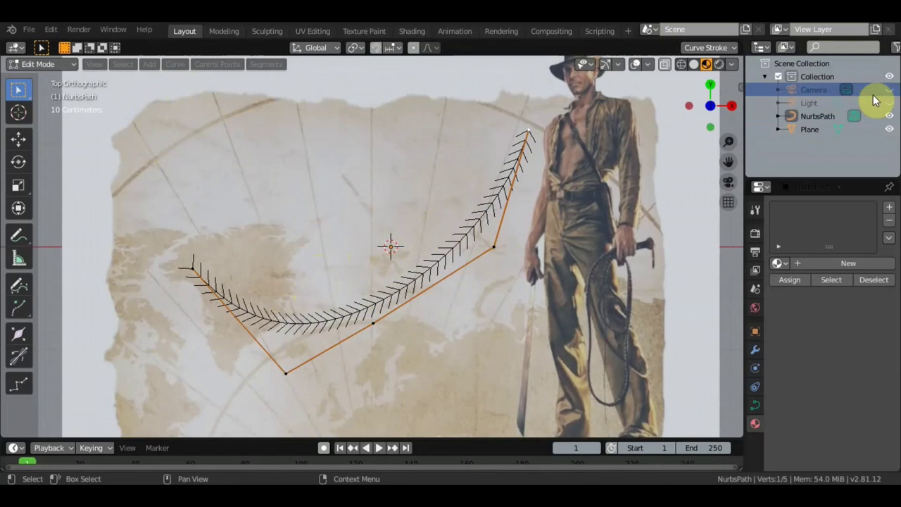
Back in Object Mode, move the camera up to hover high above the map plane
mouse_move(598, 203)
middle_mouse_down()
mouse_move(510, 75)
mouse_move(458, 221)
middle_mouse_up()
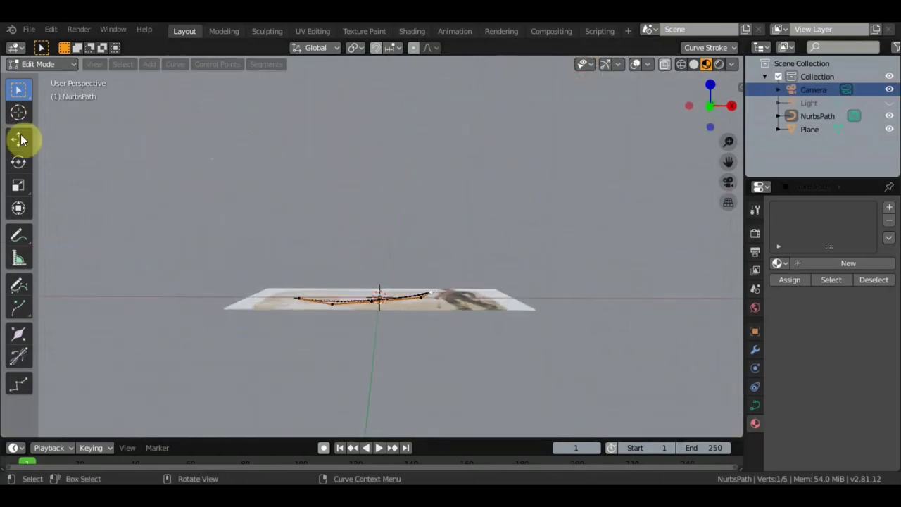
key("Tab")
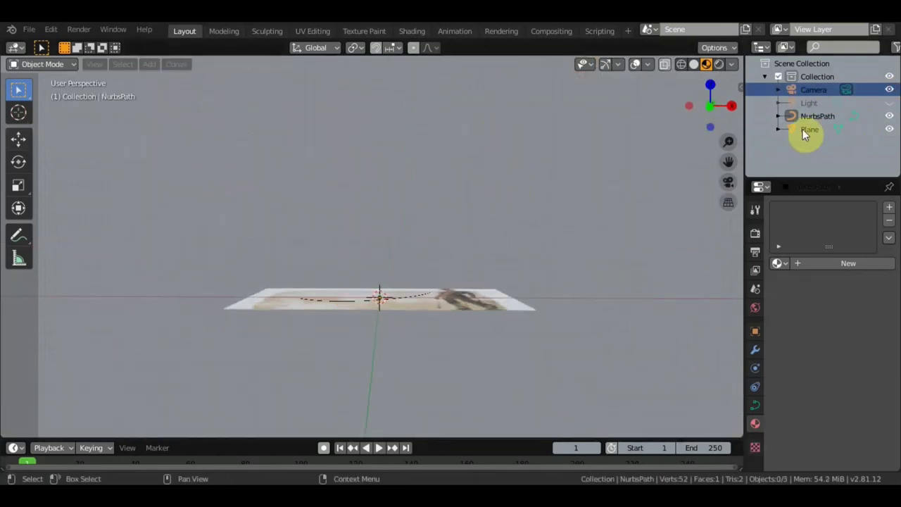
left_click(823, 91)
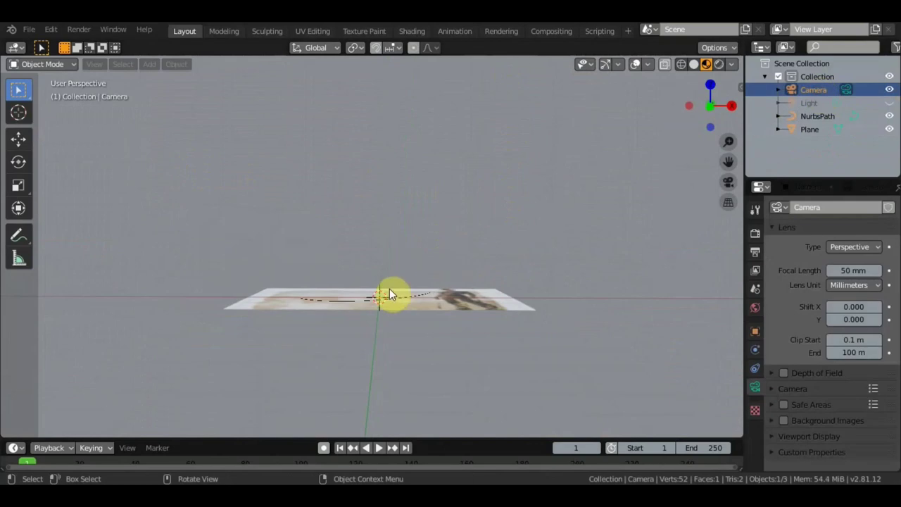
key("g")
left_click(395, 228)
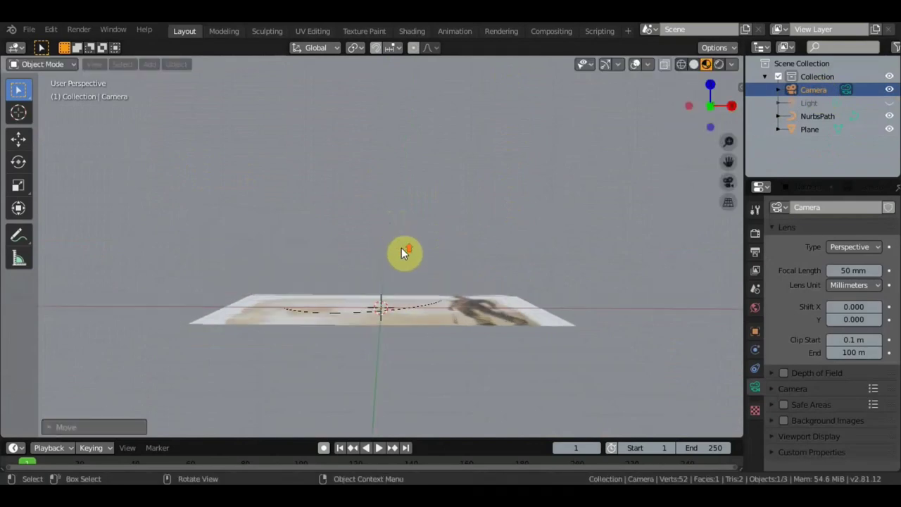
scroll(404, 253, "down", 3)
scroll(405, 255, "down", 3)
key("g")
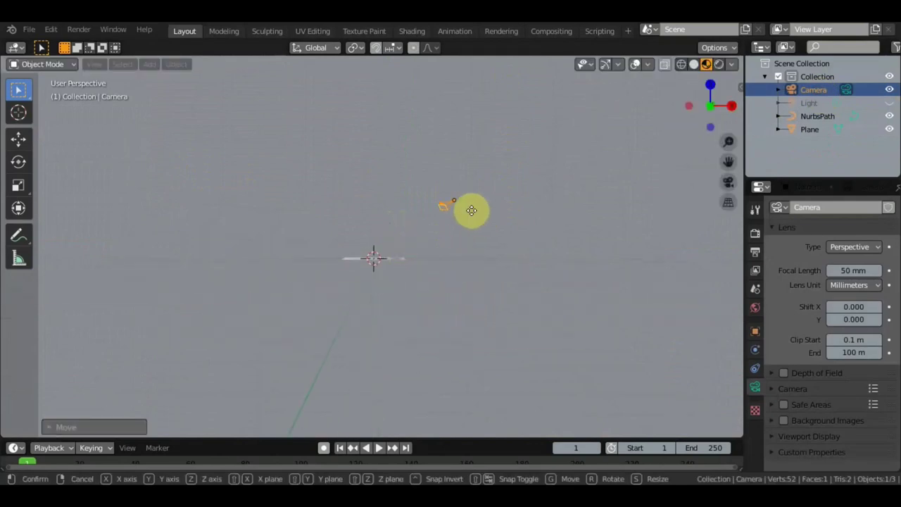
left_click(395, 234)
scroll(394, 238, "up", 3)
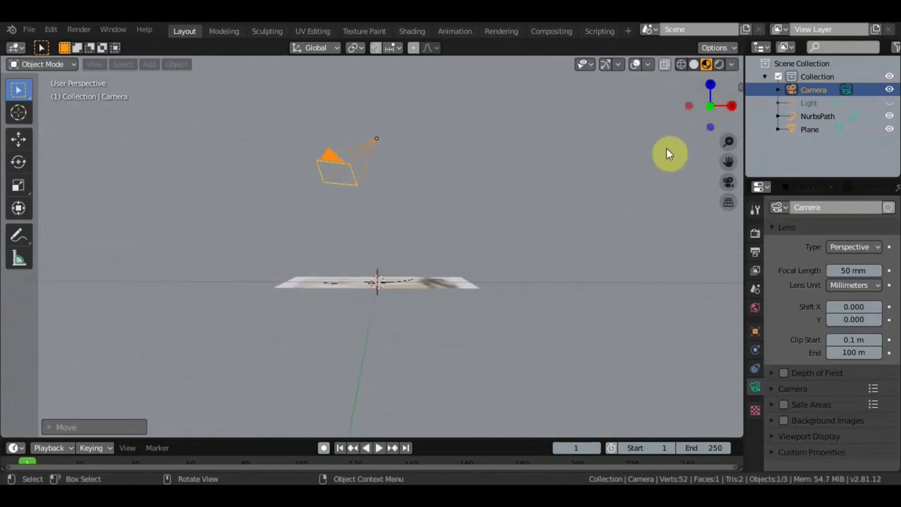
Set the camera's Location X to 0 m in the side panel's Item tab
key("n")
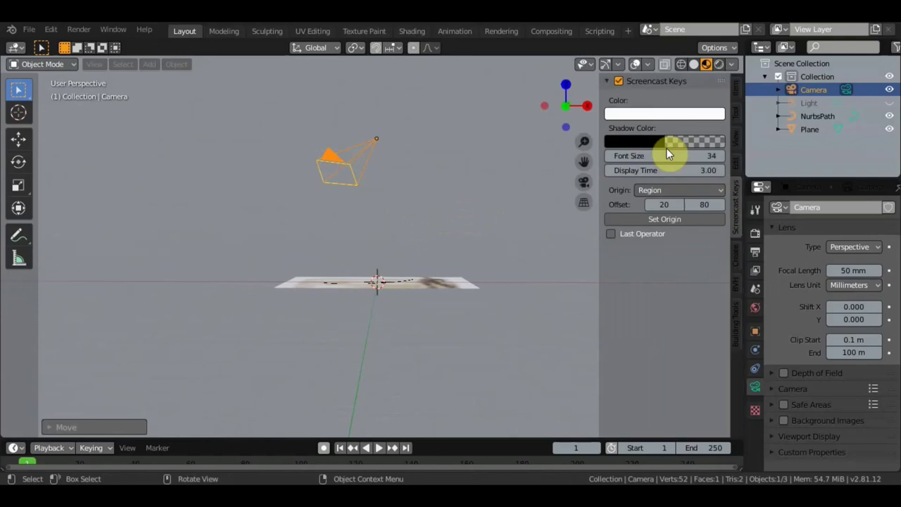
left_click(736, 90)
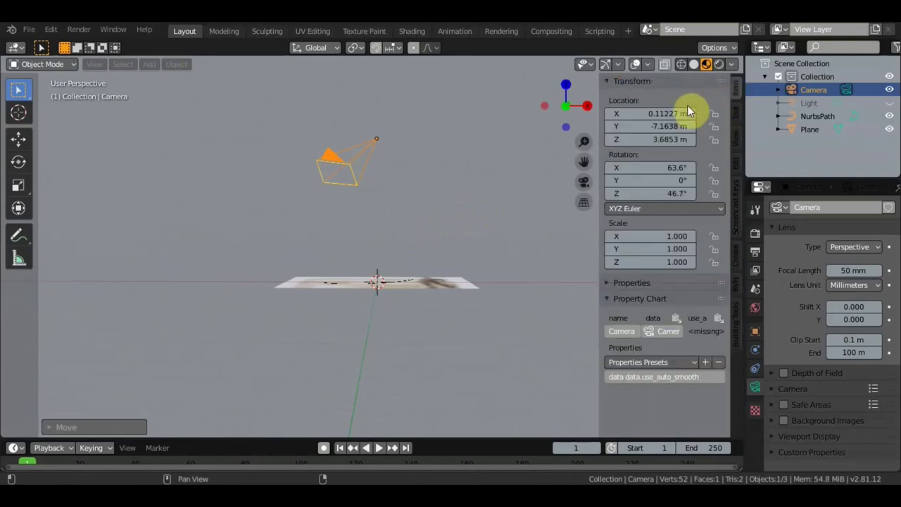
left_click(663, 115)
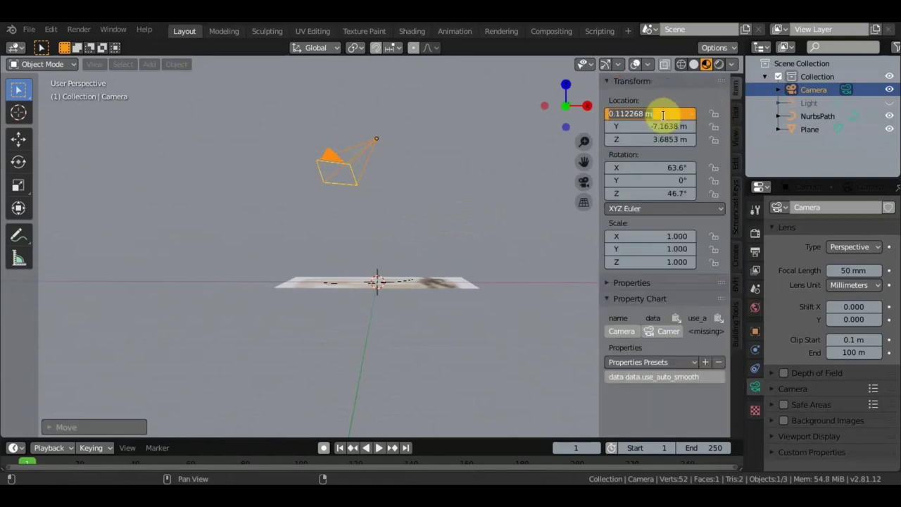
type("0")
key("Return")
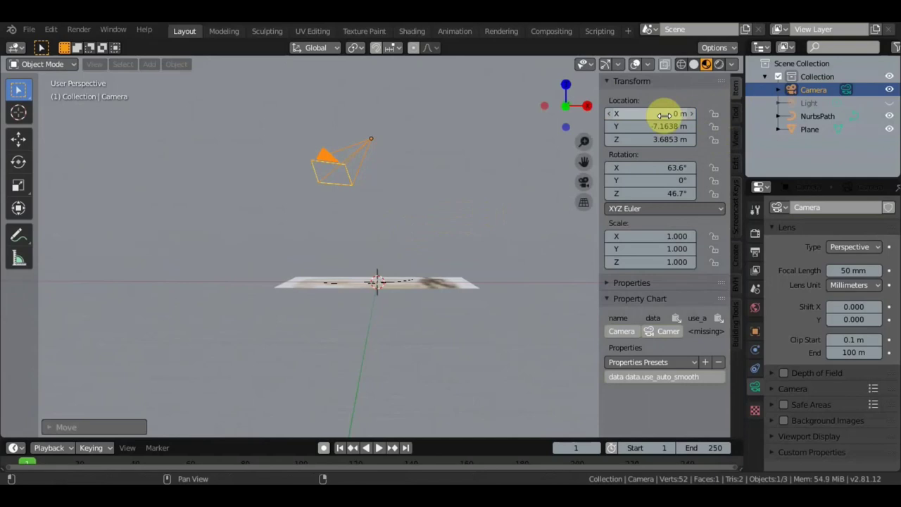
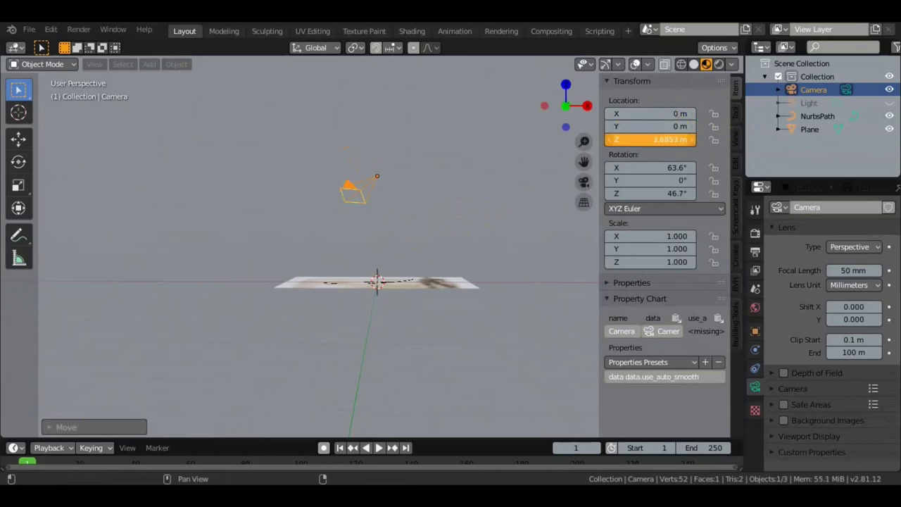
Zero the camera's Location Z, Rotation X and Rotation Z, then view the scene from the right orthographically
type("0")
key("Return")
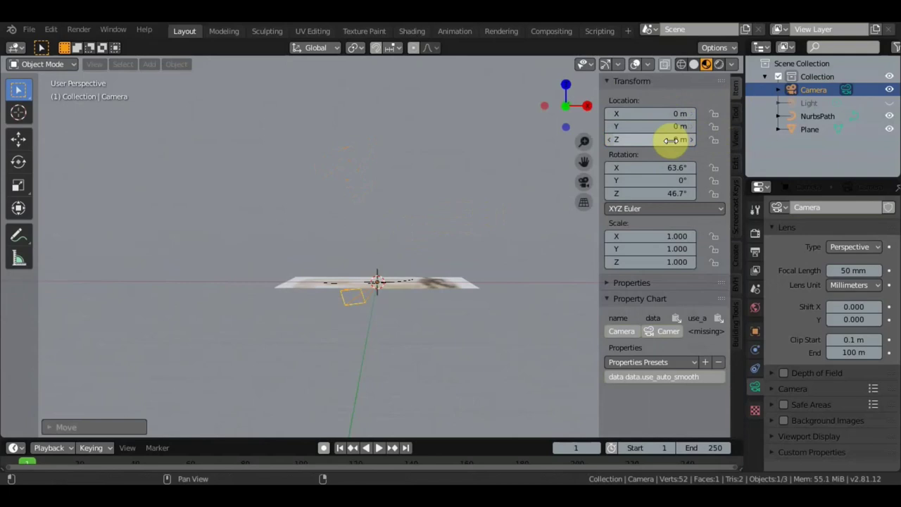
left_click(666, 168)
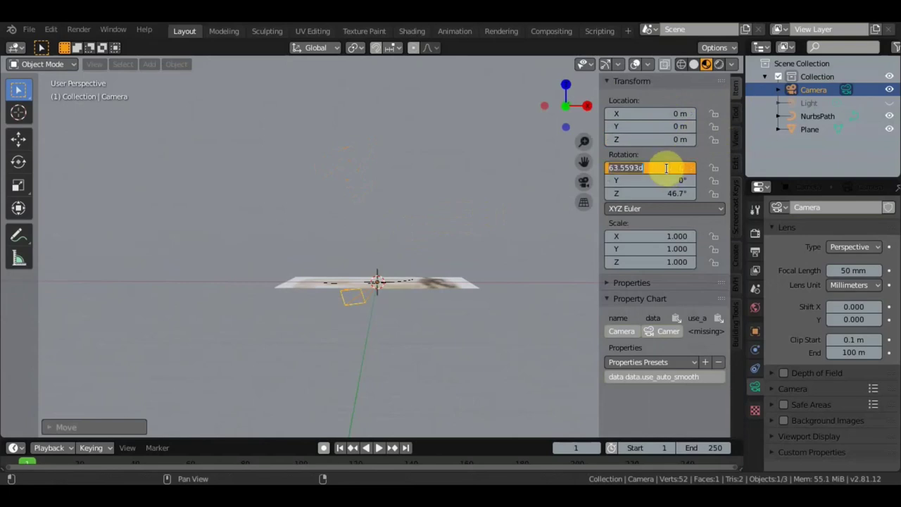
type("0")
key("Return")
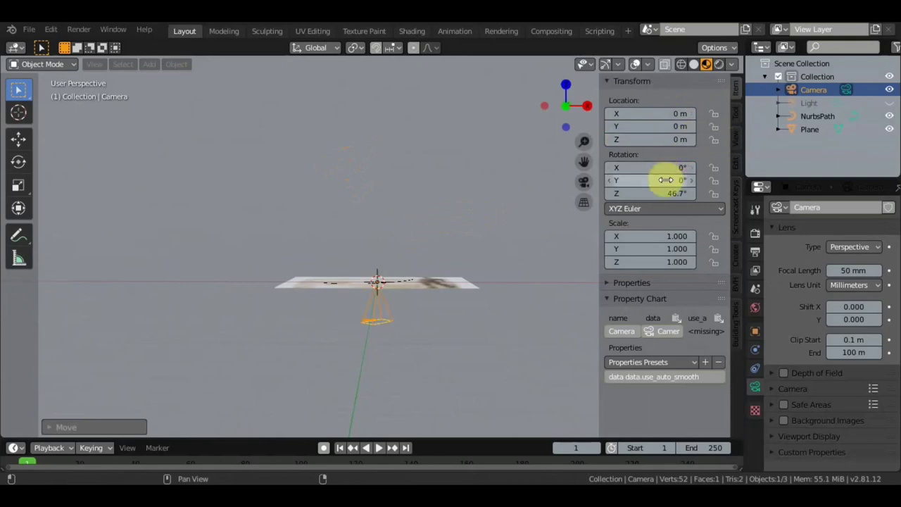
left_click(669, 194)
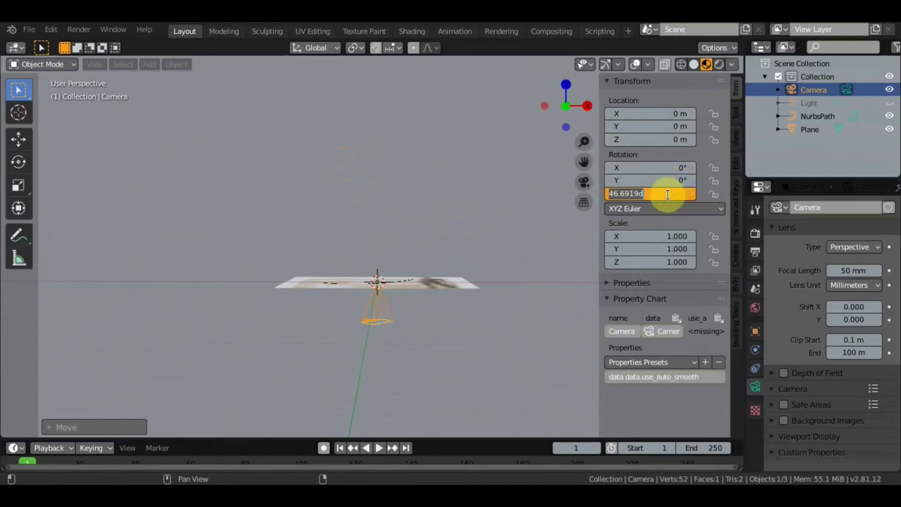
type("0")
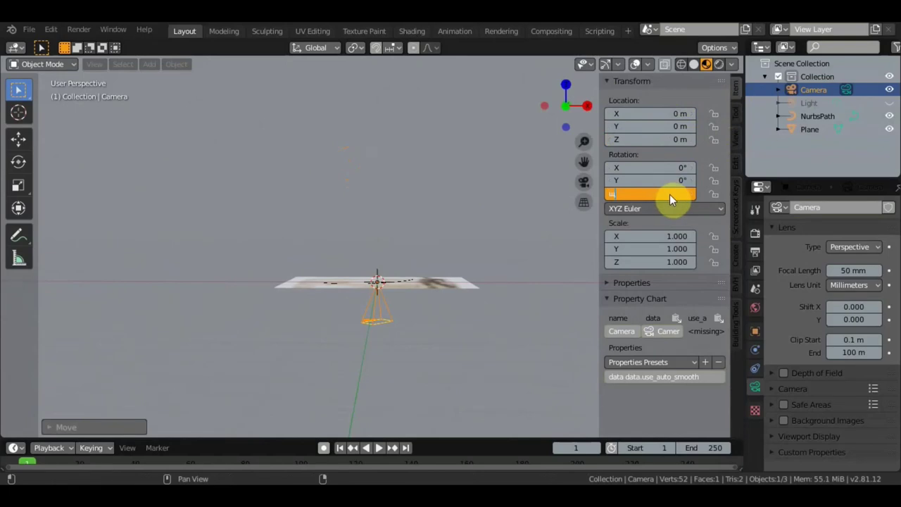
key("Return")
left_click(661, 195)
type("0")
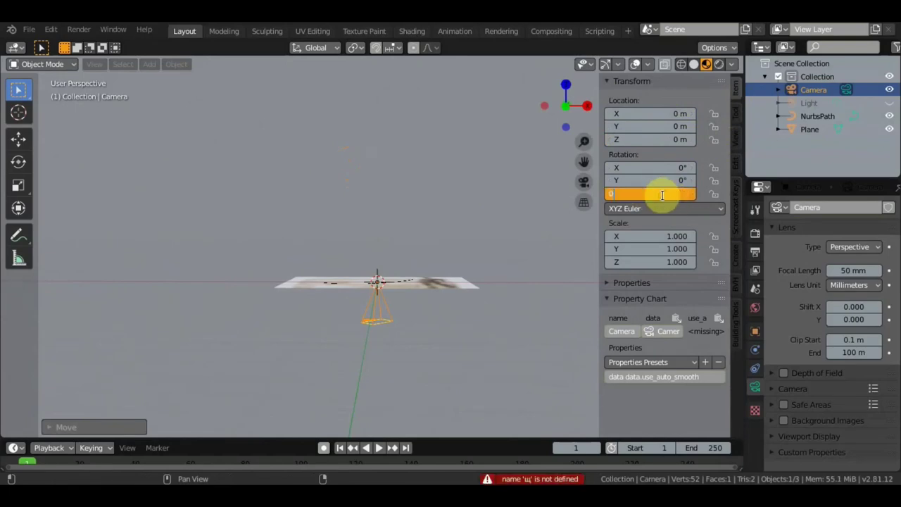
key("Return")
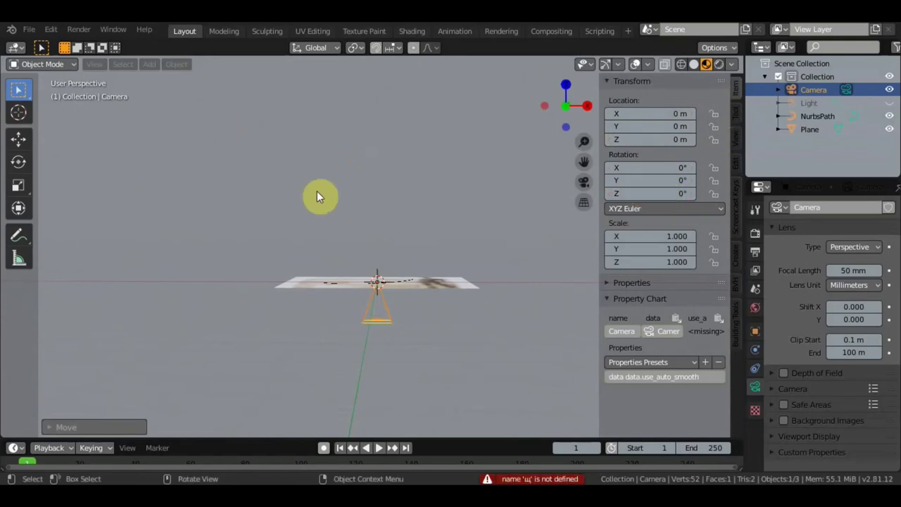
key("KP_3")
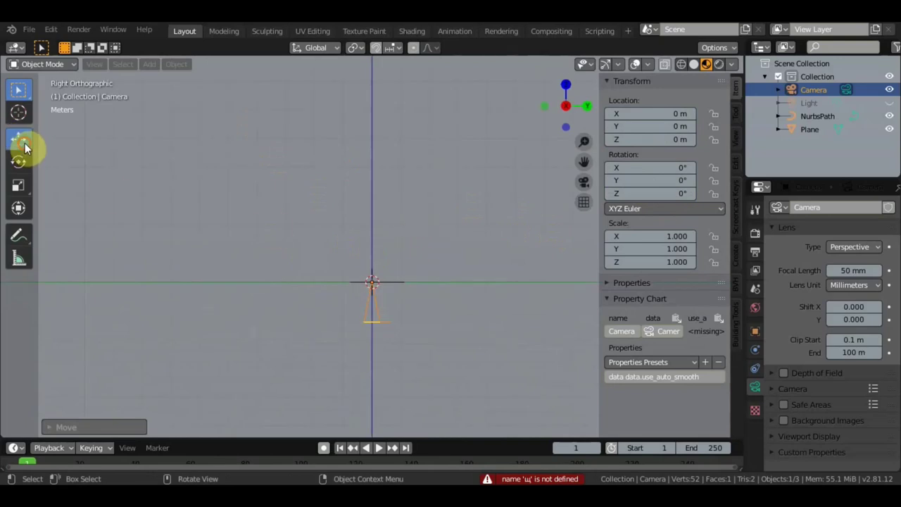
Raise the camera to about Z 4.179 m and scale it down to 0.65
left_click(22, 142)
left_click_drag(370, 229, 371, 109)
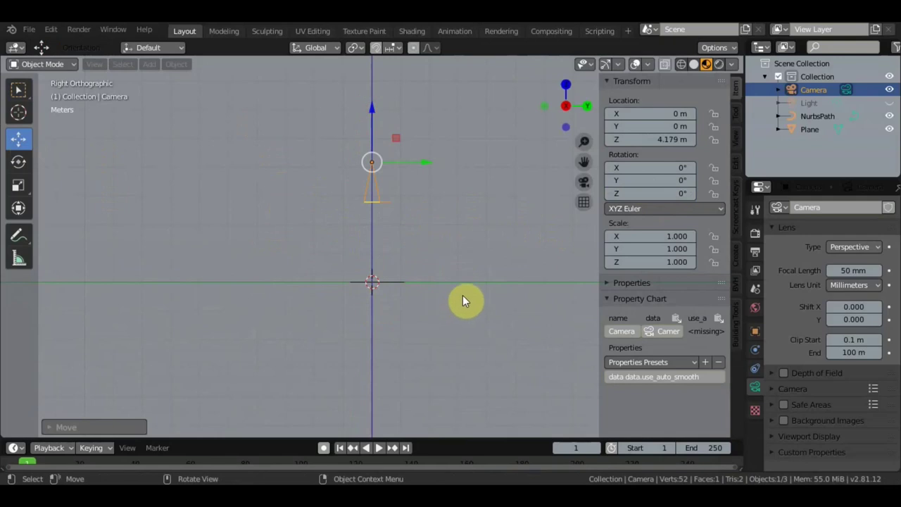
key("s")
left_click(428, 247)
key("KP_0")
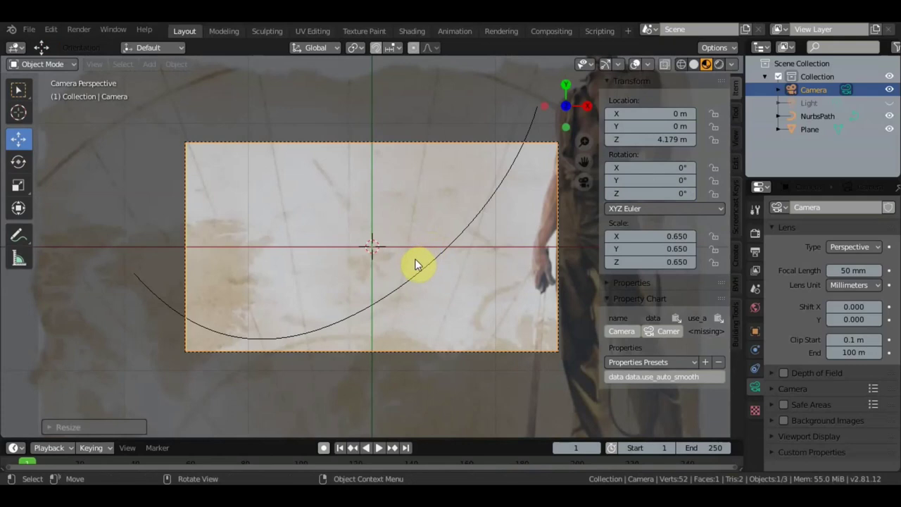
Slide the camera to X -1.44 m and check the framing through the camera view
mouse_move(415, 265)
middle_mouse_down()
mouse_move(431, 243)
mouse_move(404, 237)
mouse_move(547, 249)
middle_mouse_up()
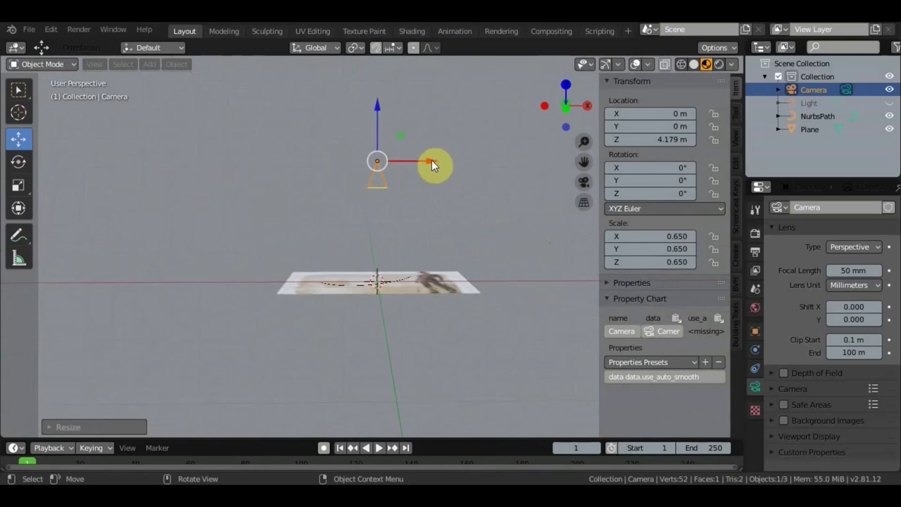
left_click_drag(436, 160, 387, 165)
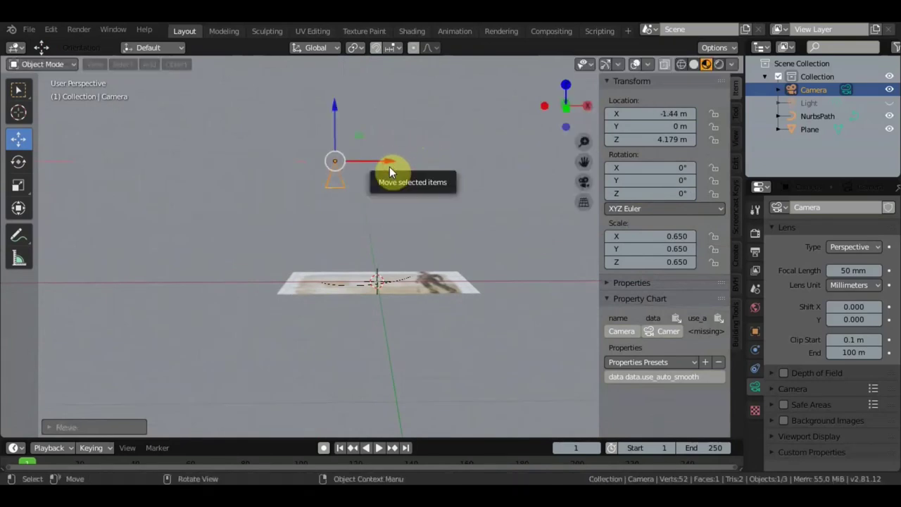
key("KP_0")
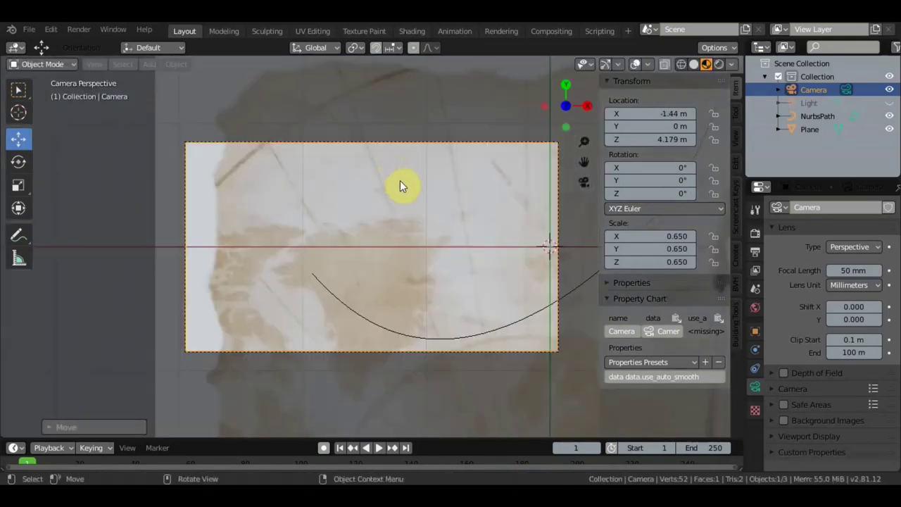
scroll(399, 181, "down", 3)
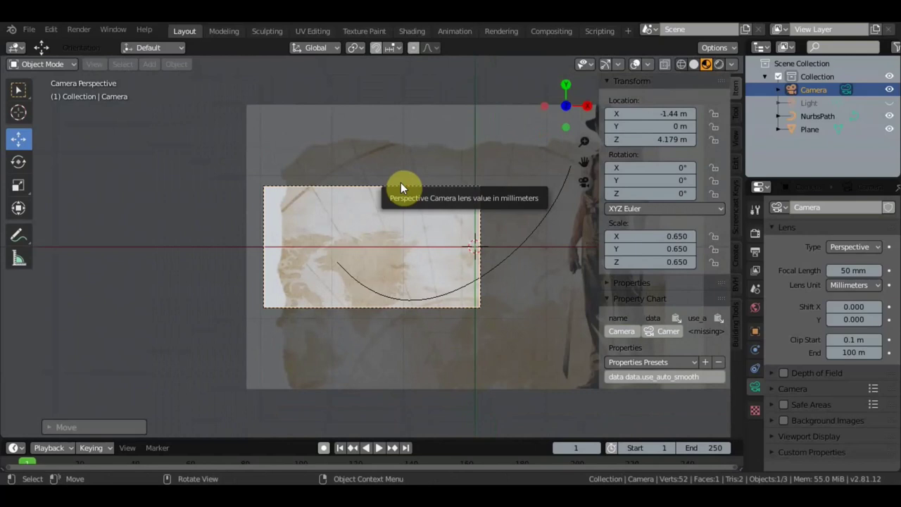
key("KP_0")
scroll(417, 184, "up", 3)
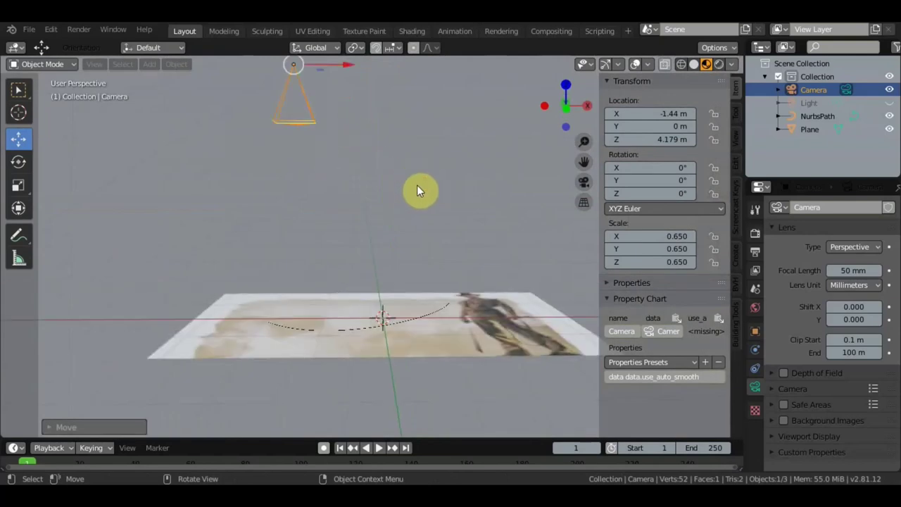
mouse_move(286, 344)
middle_mouse_down()
mouse_move(352, 338)
mouse_move(343, 328)
middle_mouse_up()
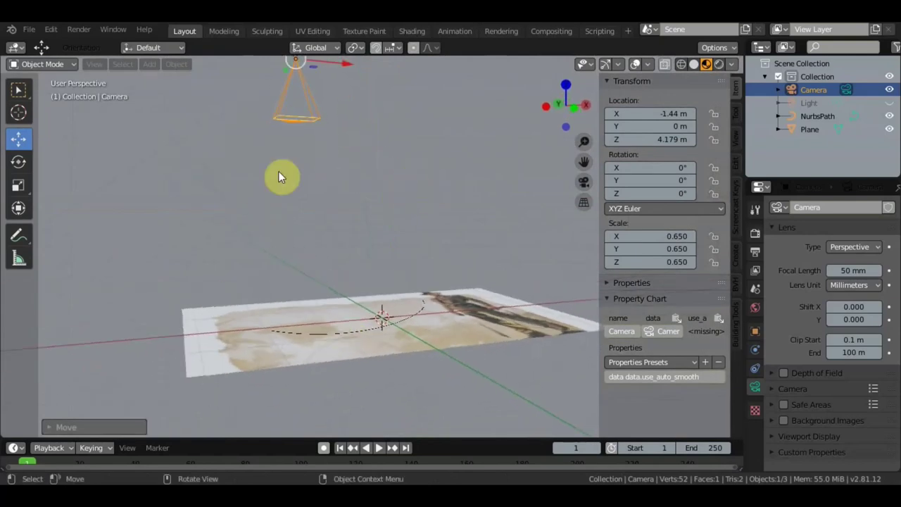
left_click(756, 366)
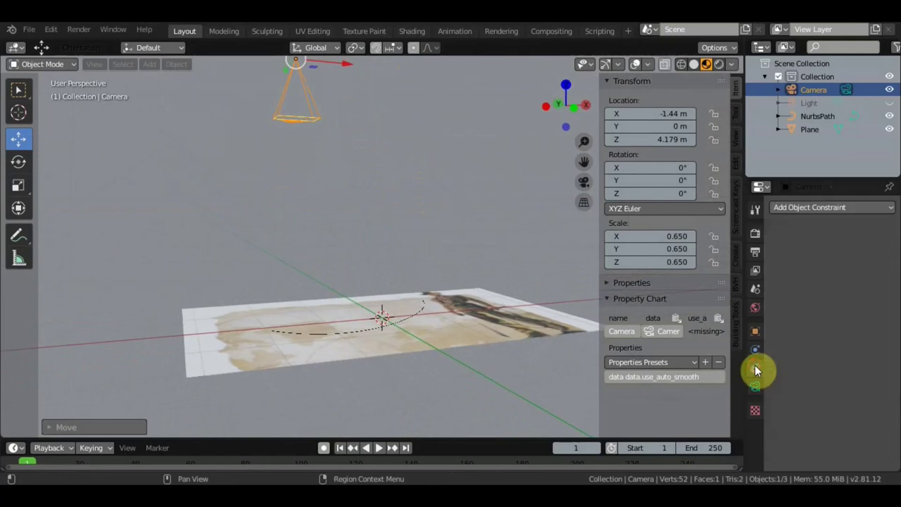
Add Follow Path and Track To constraints to the camera, with the Plane picked as the Track To target
left_click(816, 207)
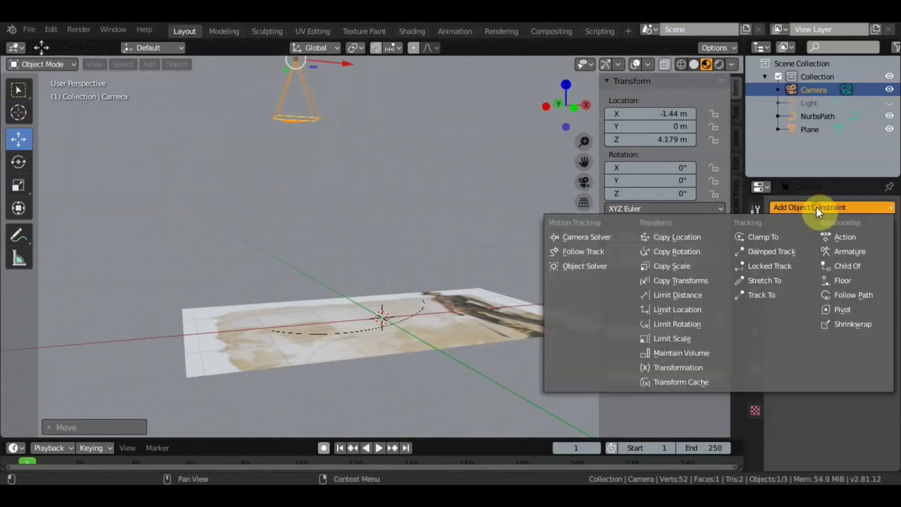
left_click(851, 295)
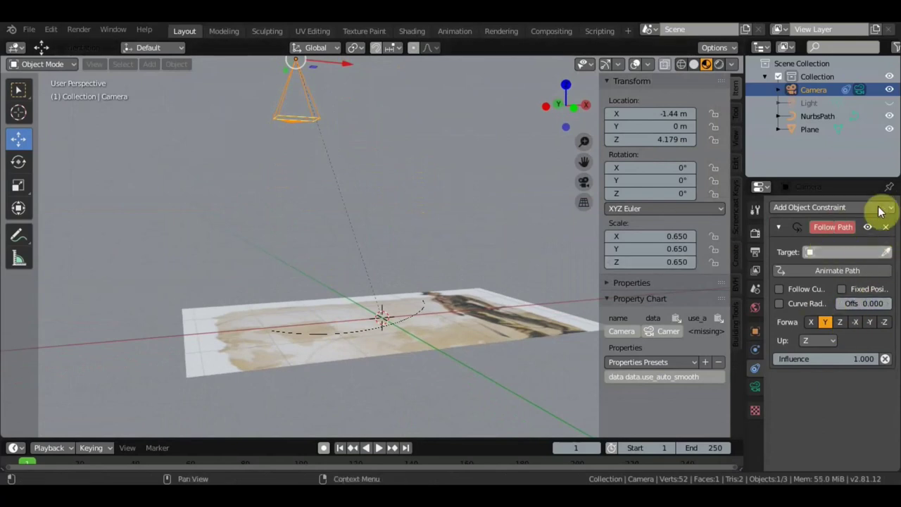
left_click(831, 208)
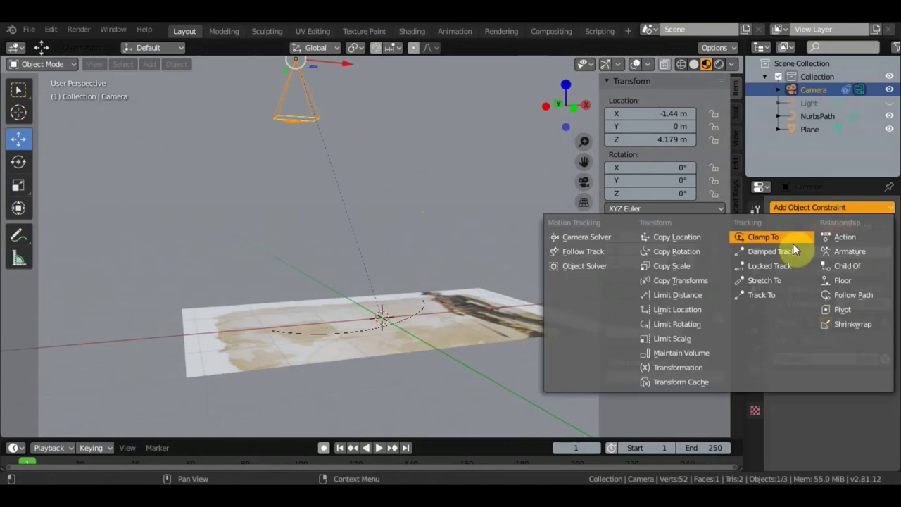
left_click(765, 297)
scroll(857, 332, "down", 1)
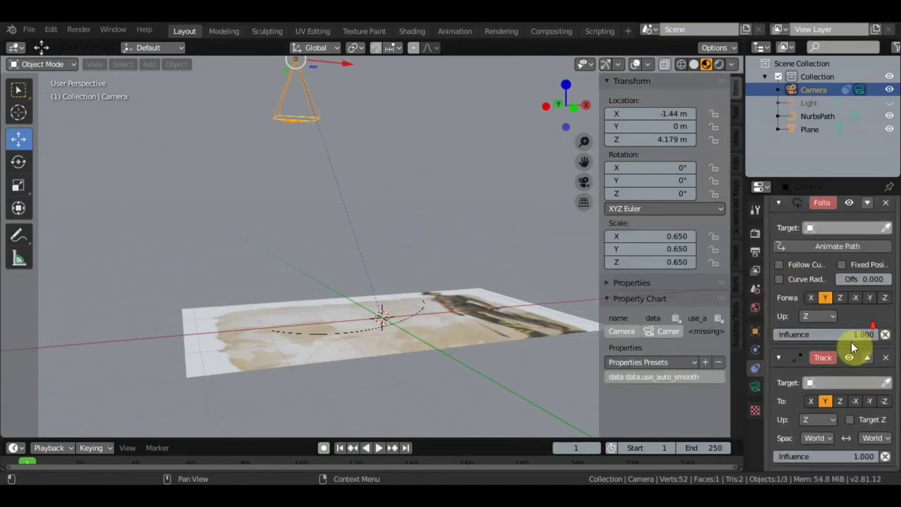
left_click(889, 387)
left_click(887, 384)
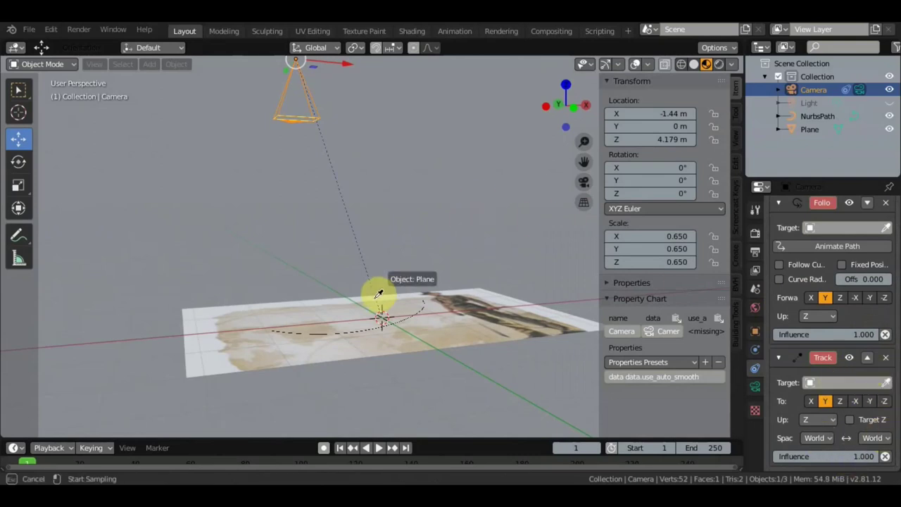
left_click(380, 324)
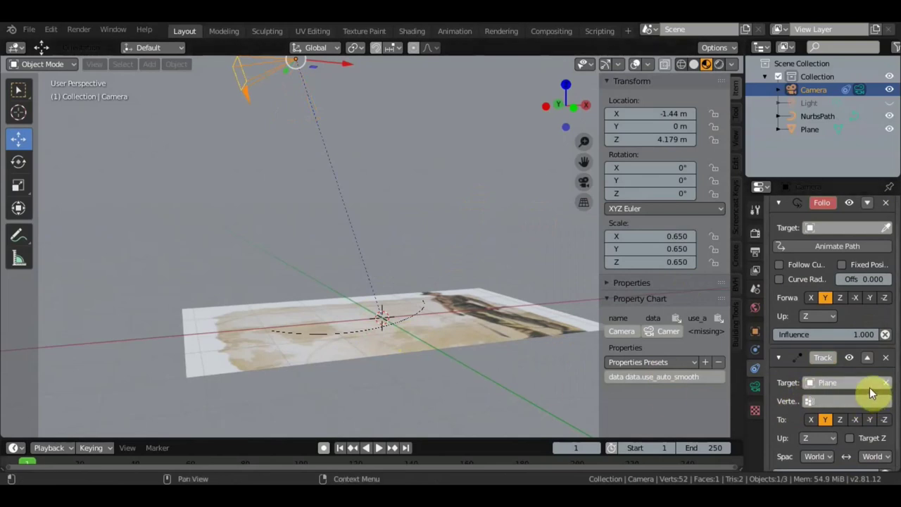
left_click(818, 383)
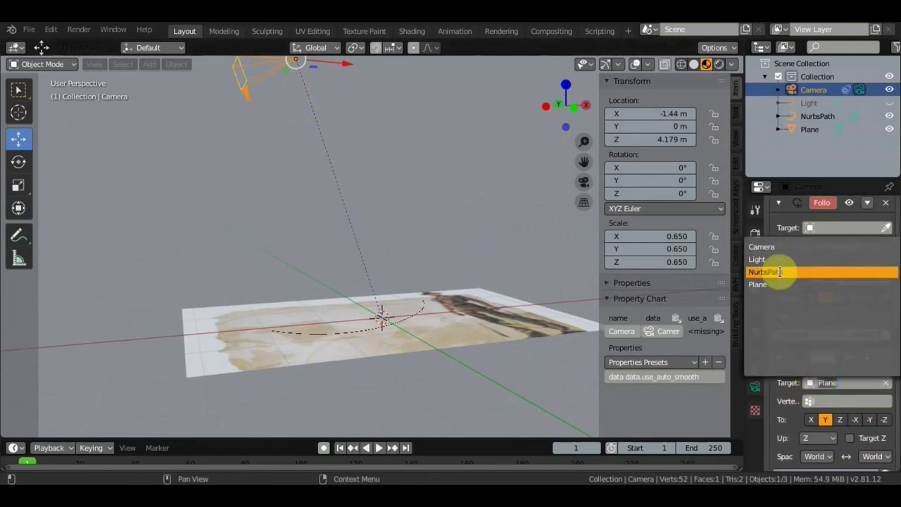
Retarget Track To to NurbsPath, enable Fixed Position with Offset 0, then delete the Track To constraint
left_click(790, 272)
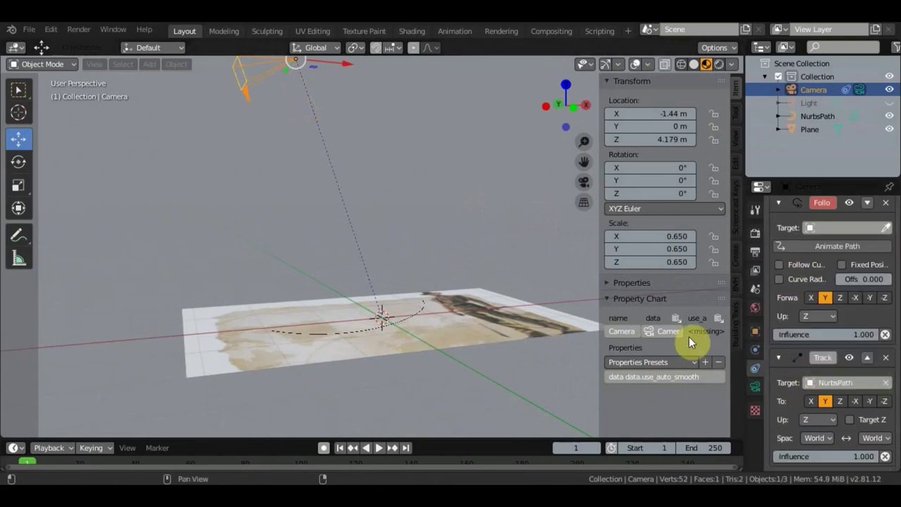
left_click(844, 265)
left_click(855, 278)
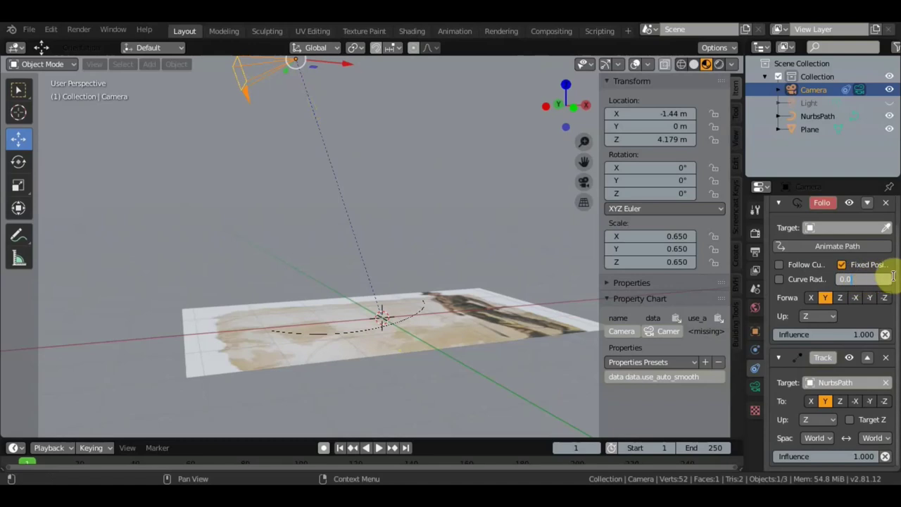
key("Return")
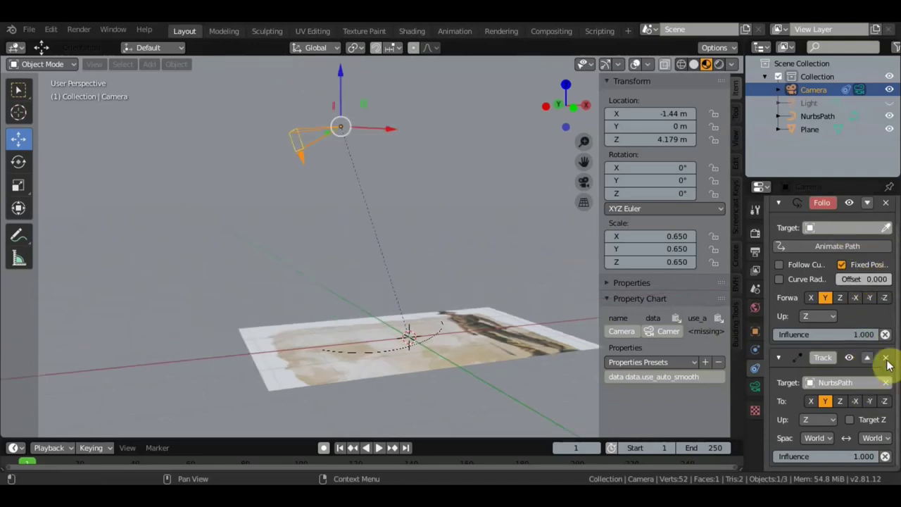
left_click(886, 358)
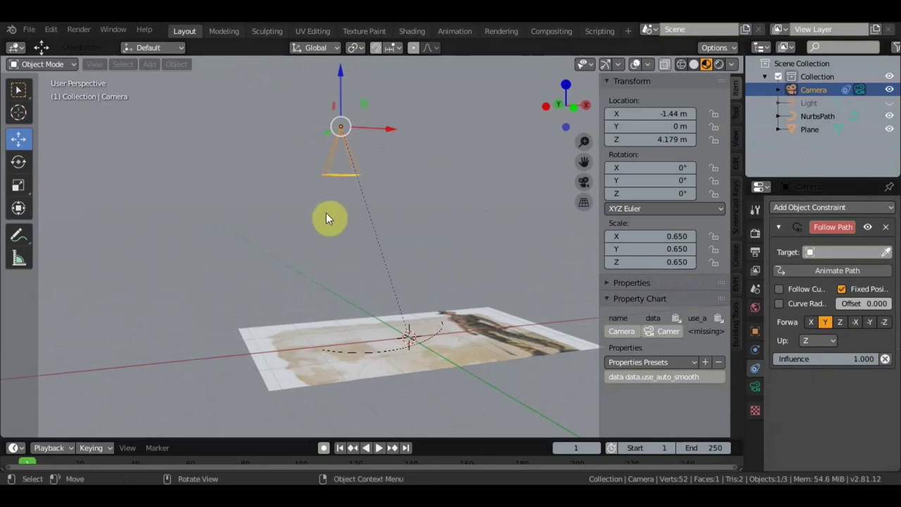
Set the Follow Path target to NurbsPath and enlarge the timeline area
left_click(843, 256)
left_click(803, 269)
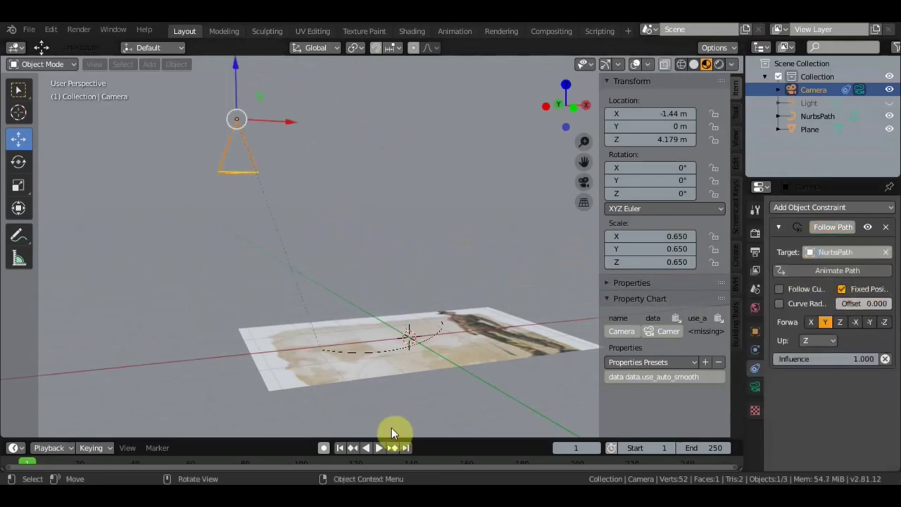
left_click_drag(425, 439, 438, 370)
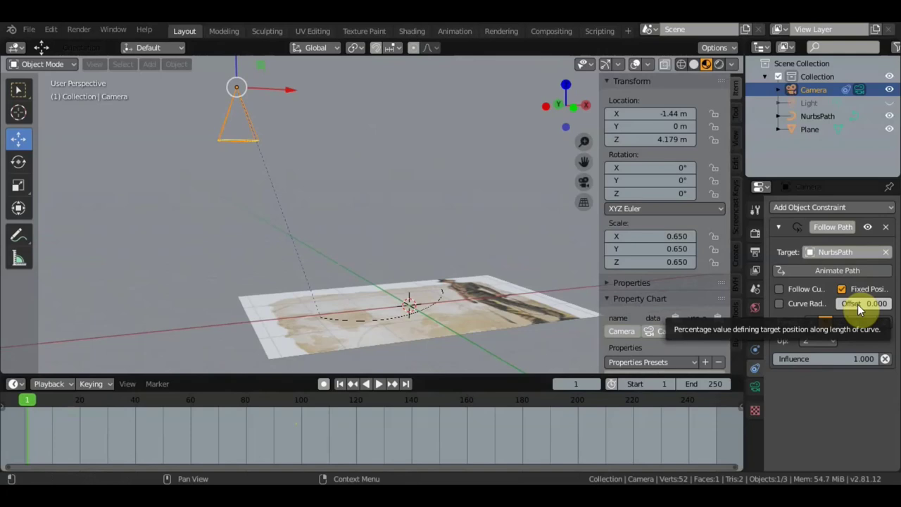
Keyframe the Follow Path offset at 0 on frame 1 and 1.0 on frame 140
key("i")
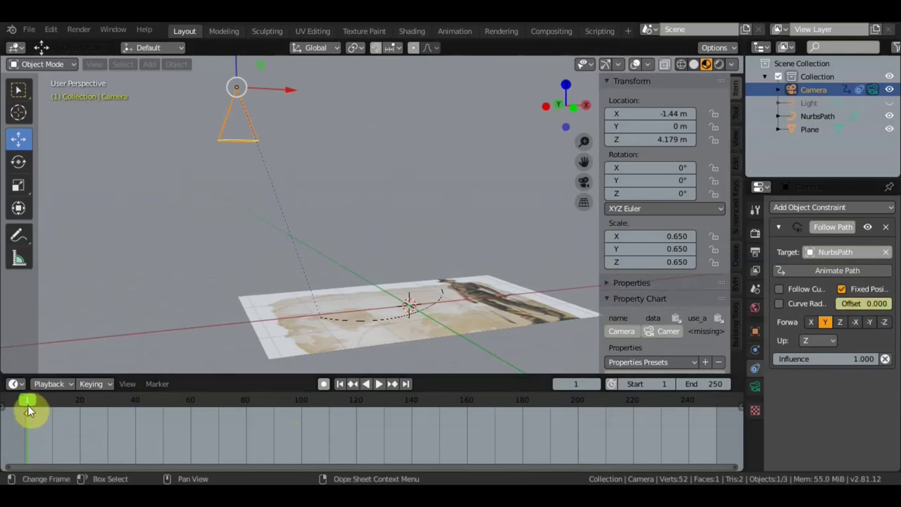
mouse_move(29, 401)
left_mouse_down()
mouse_move(343, 403)
mouse_move(412, 417)
left_mouse_up()
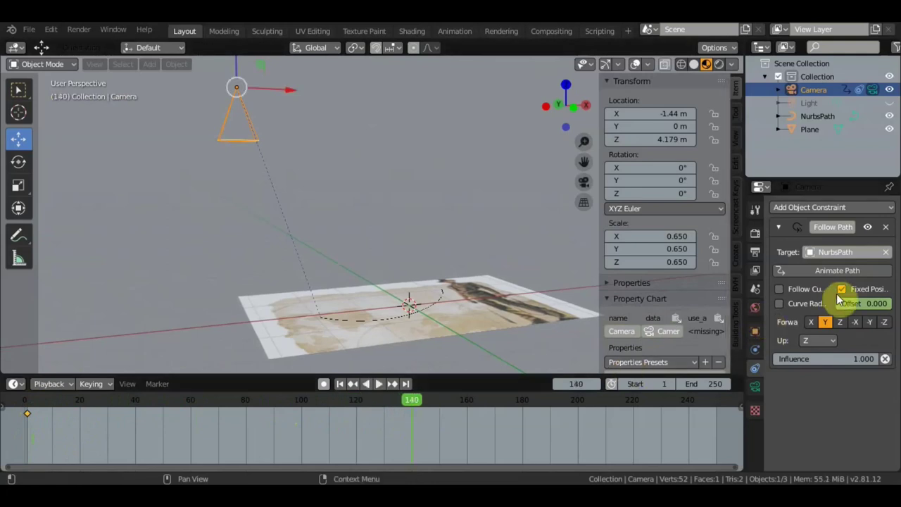
left_click_drag(847, 304, 893, 304)
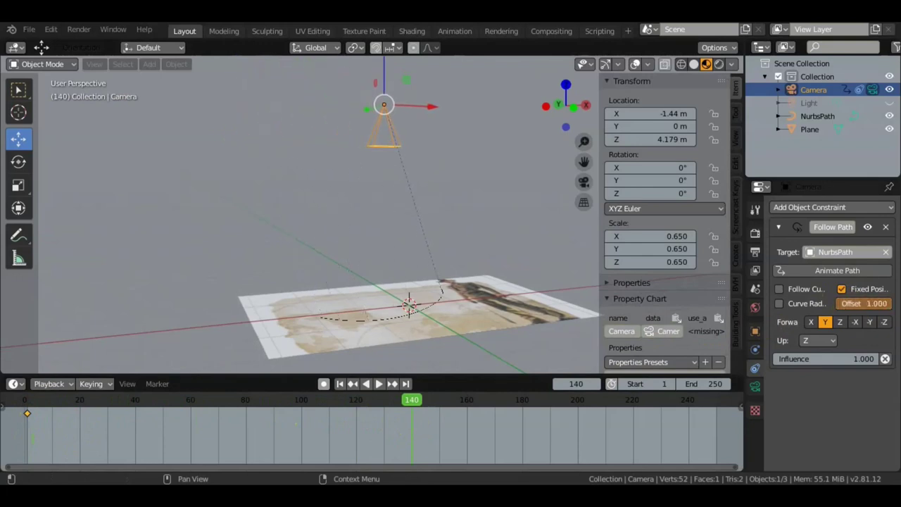
middle_click_drag(478, 233, 470, 285)
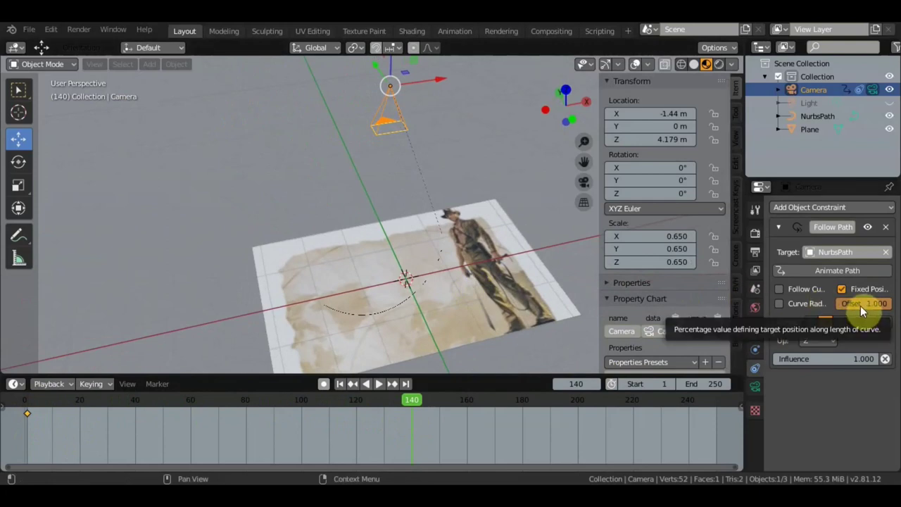
key("i")
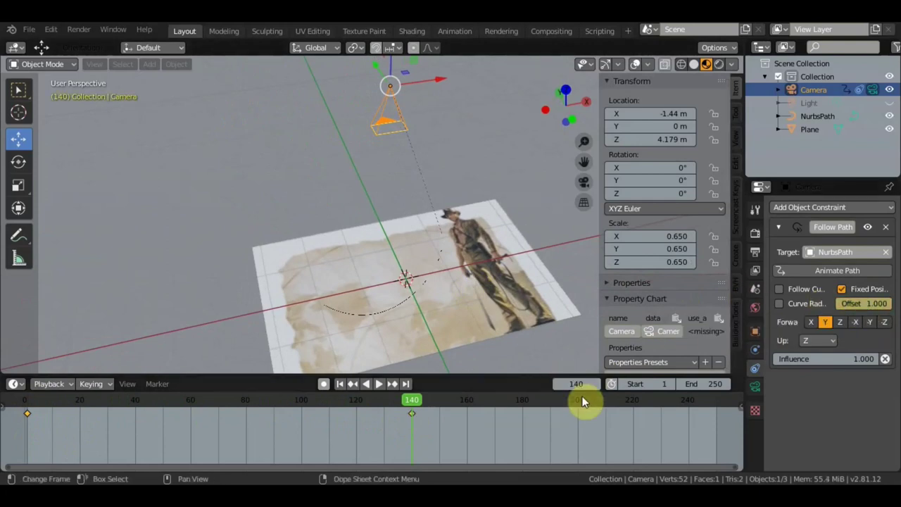
Set the scene's end frame to 140 and play the camera animation to check it
left_click(695, 383)
type("140")
key("Return")
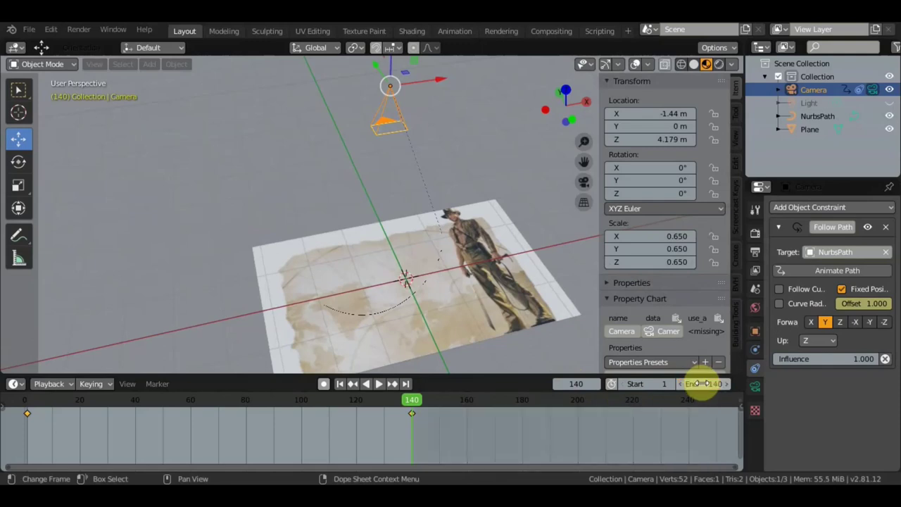
mouse_move(501, 276)
middle_mouse_down()
mouse_move(471, 233)
mouse_move(470, 208)
middle_mouse_up()
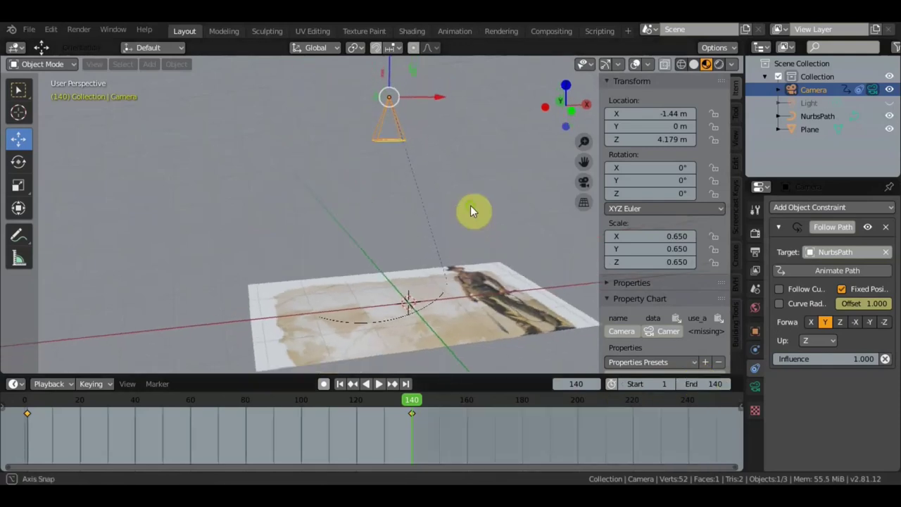
left_click(379, 383)
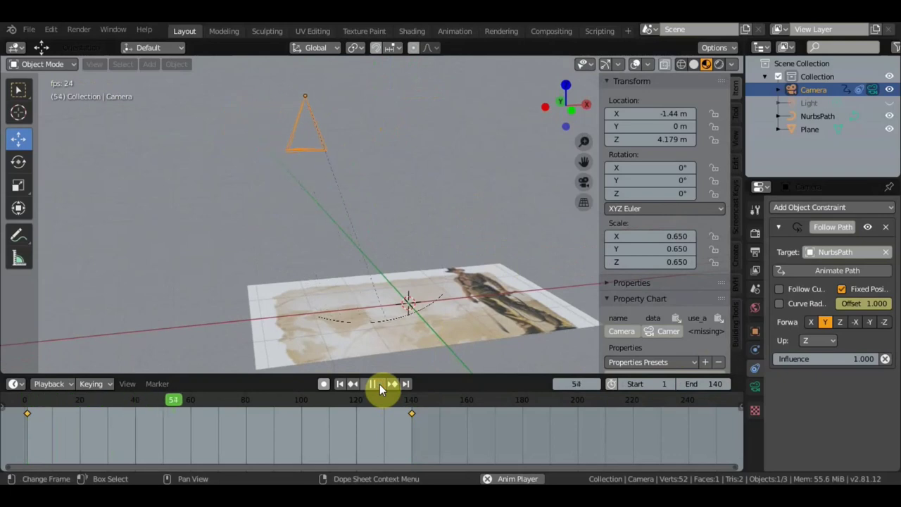
left_click_drag(281, 401, 28, 394)
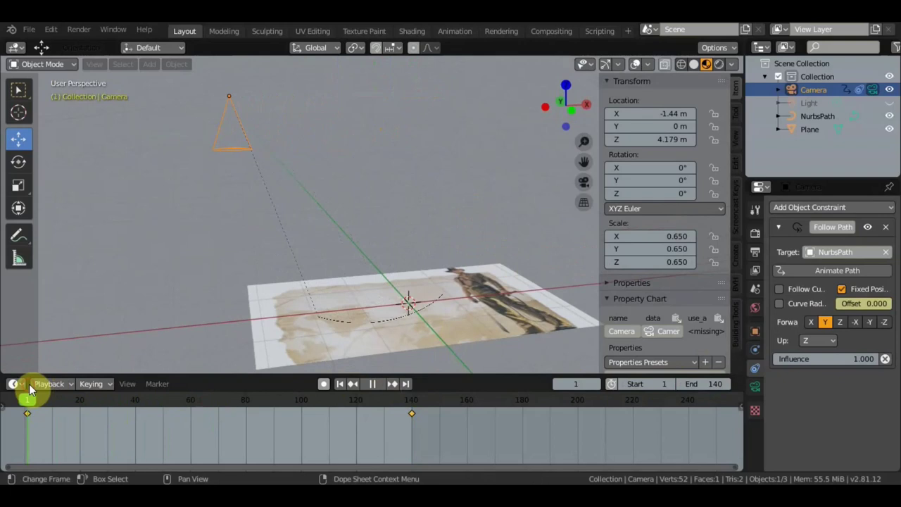
Add a sphere Empty at the origin scaled to 0.19, then snap the selection to the active camera
key("space")
key("shift+a")
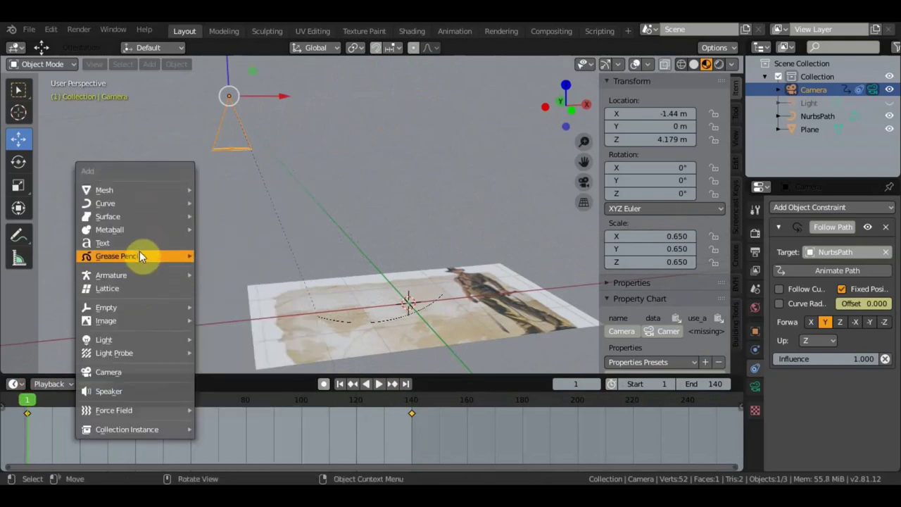
mouse_move(106, 307)
left_click(265, 379)
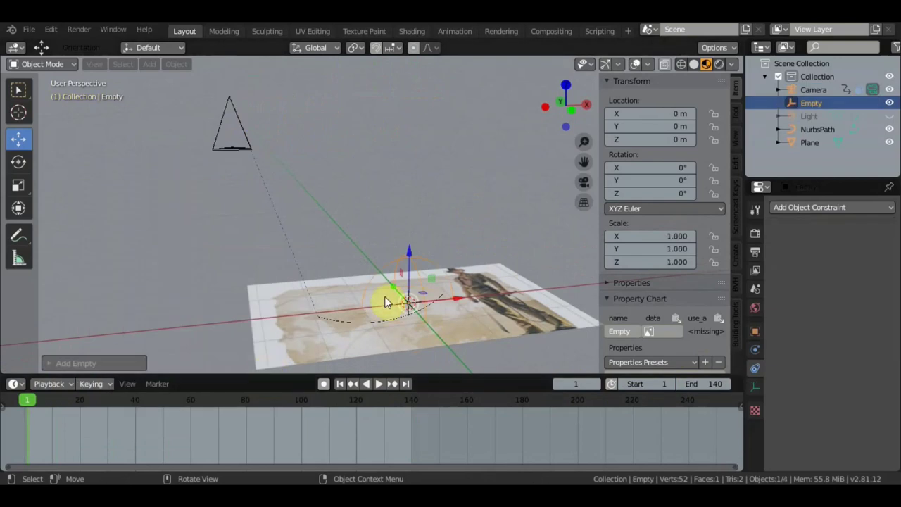
key("s")
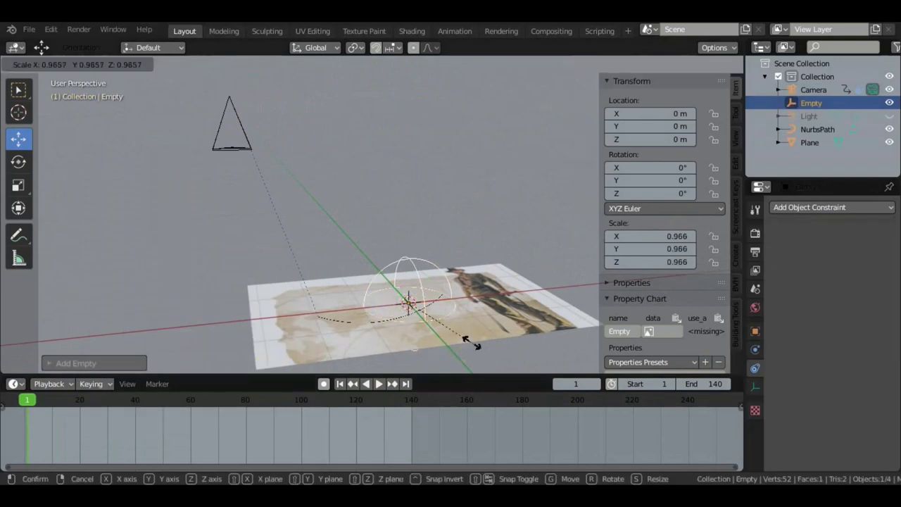
left_click(416, 318)
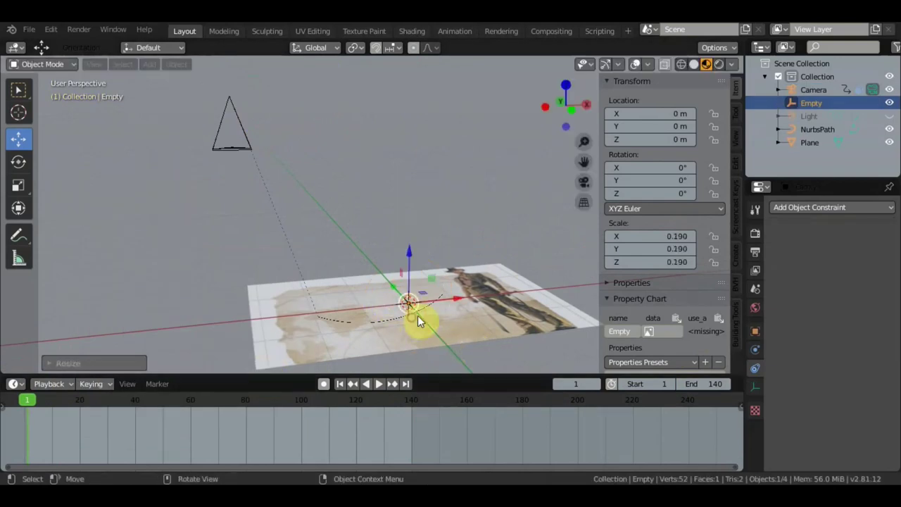
left_click(247, 144)
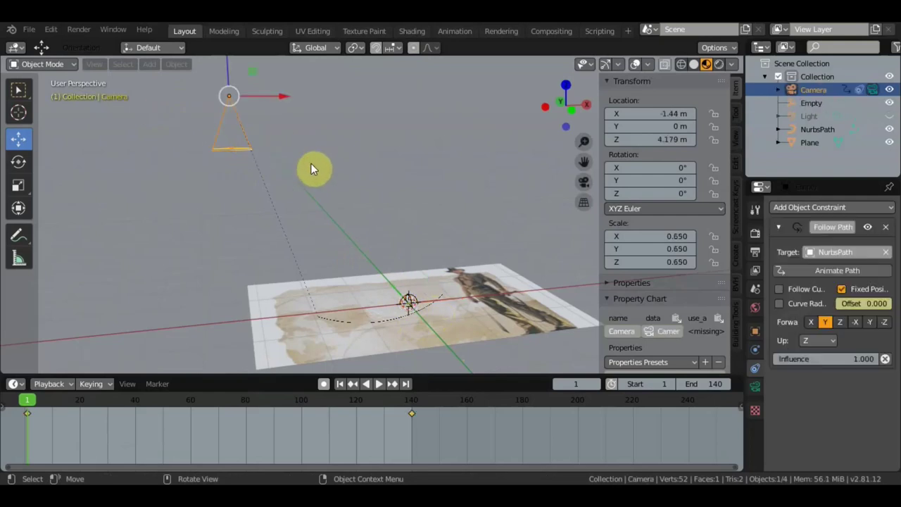
key("shift+s")
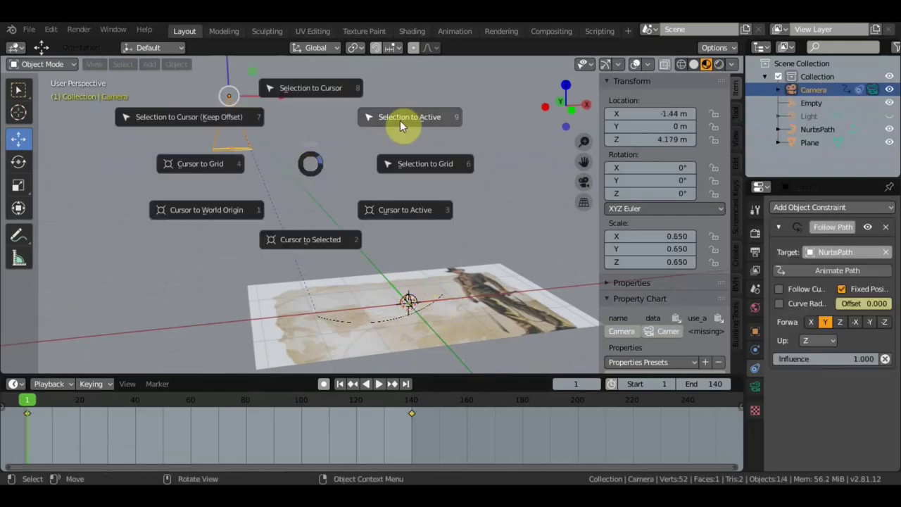
left_click(402, 117)
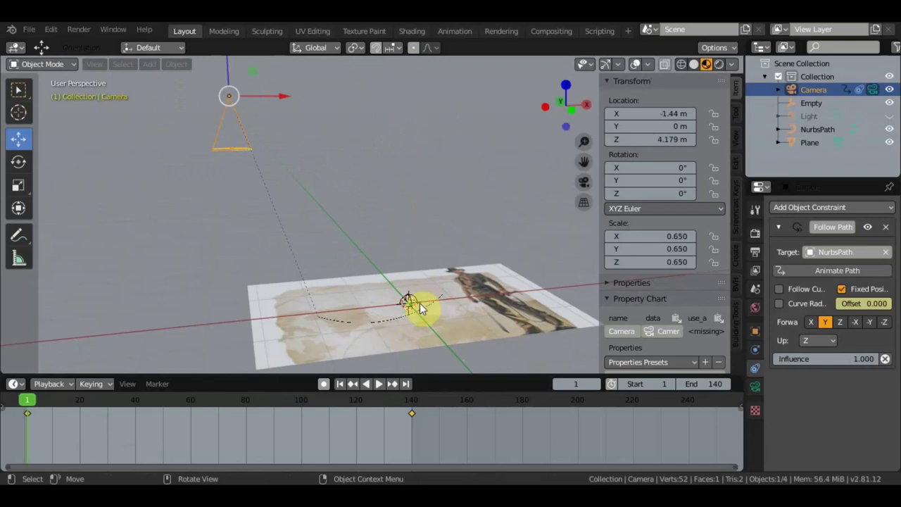
Add a Track To constraint to the camera targeting the Empty
left_click(842, 205)
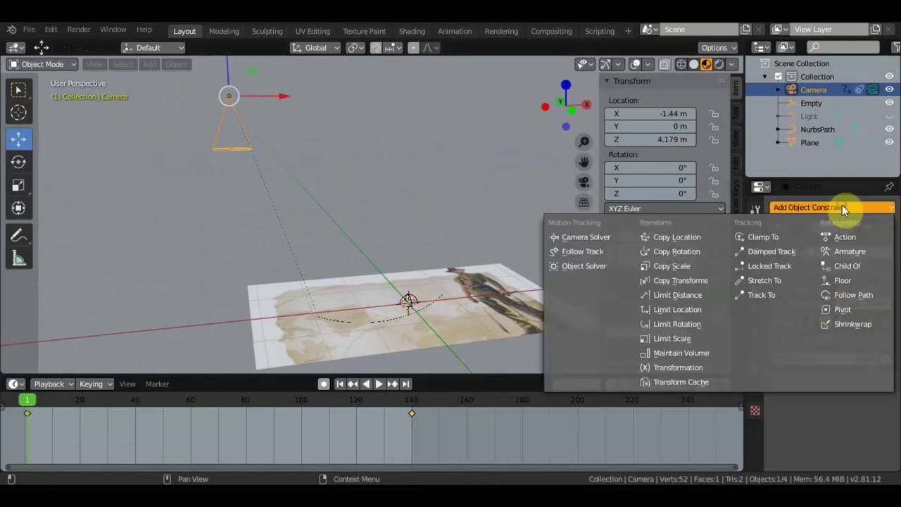
left_click(780, 295)
scroll(816, 320, "down", 2)
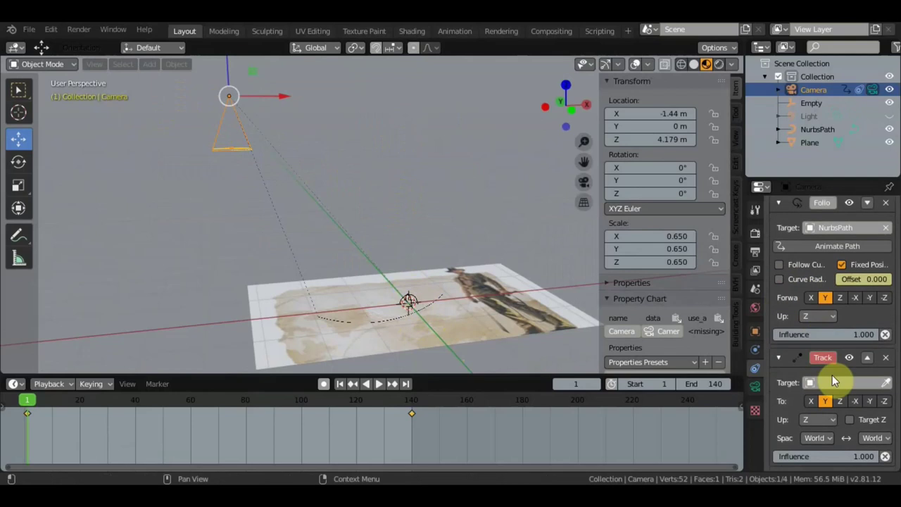
left_click(826, 383)
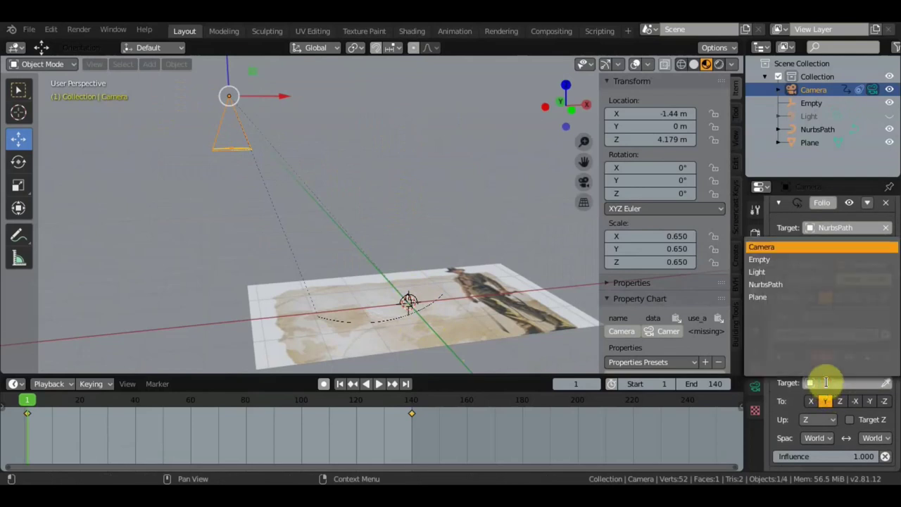
left_click(781, 260)
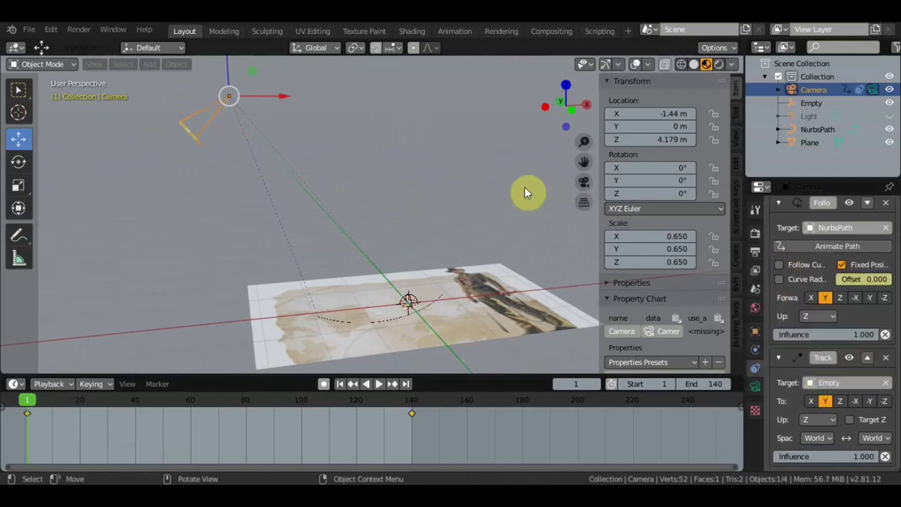
Set the Track To axis to -Z with Y as up, then select the Empty from a top view
scroll(458, 268, "down", 2)
scroll(535, 317, "down", 1)
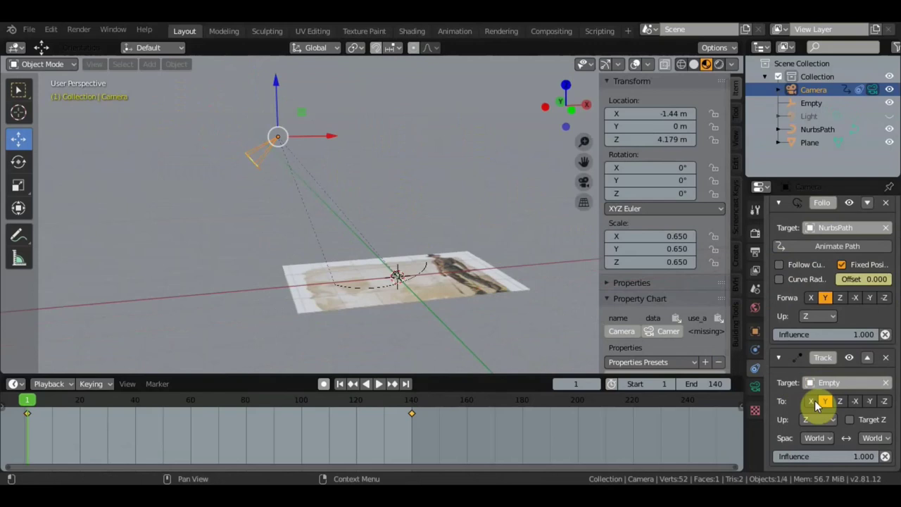
left_click(884, 401)
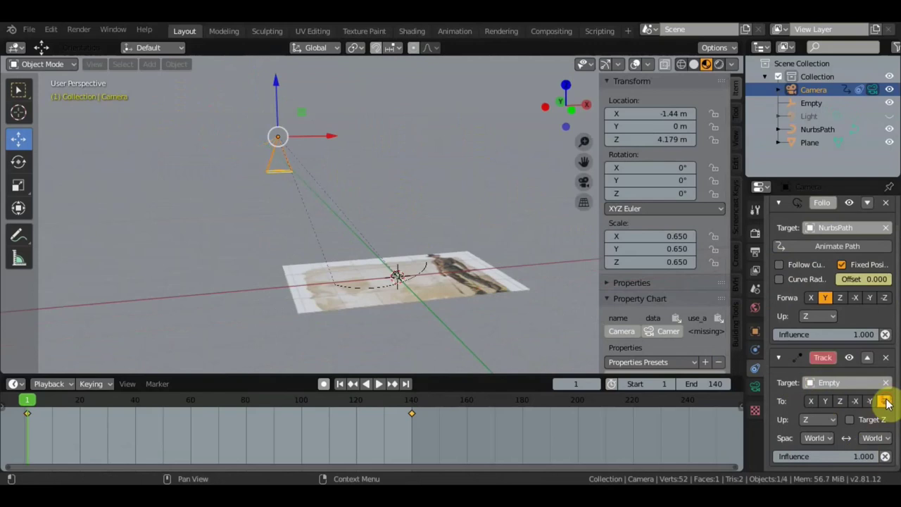
left_click(823, 420)
left_click(792, 389)
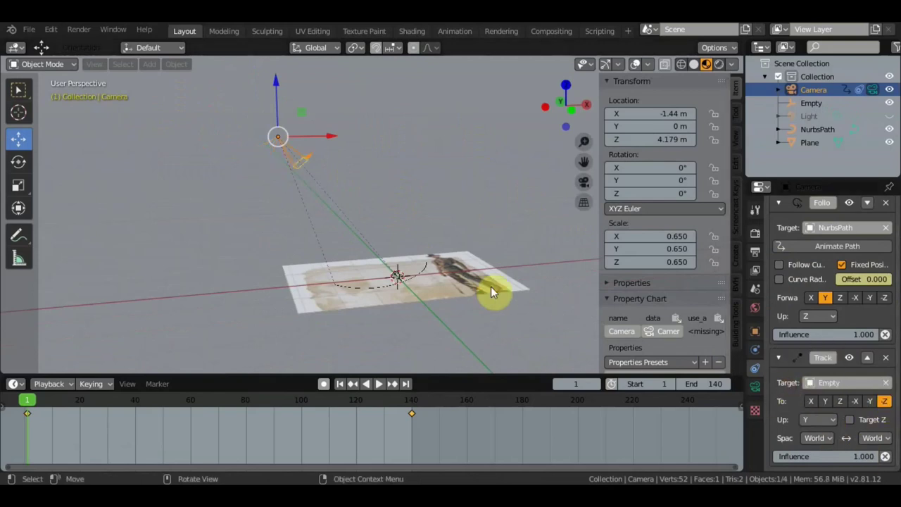
scroll(416, 222, "up", 2)
scroll(414, 220, "down", 1)
scroll(406, 213, "down", 1)
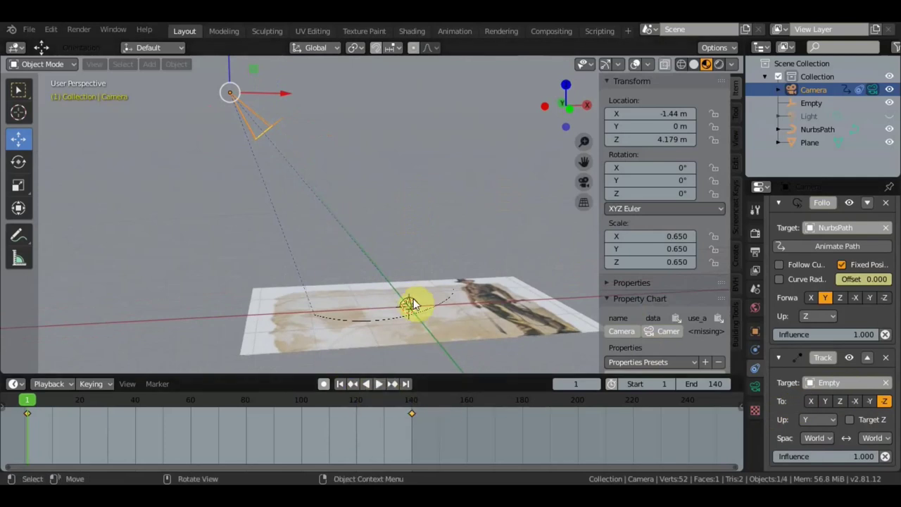
mouse_move(444, 280)
middle_mouse_down()
mouse_move(417, 235)
mouse_move(466, 258)
mouse_move(451, 262)
mouse_move(473, 251)
mouse_move(461, 223)
mouse_move(471, 243)
middle_mouse_up()
left_click(449, 250)
Add a Bezier curve at the origin and step into and out of its Edit Mode
left_click(150, 64)
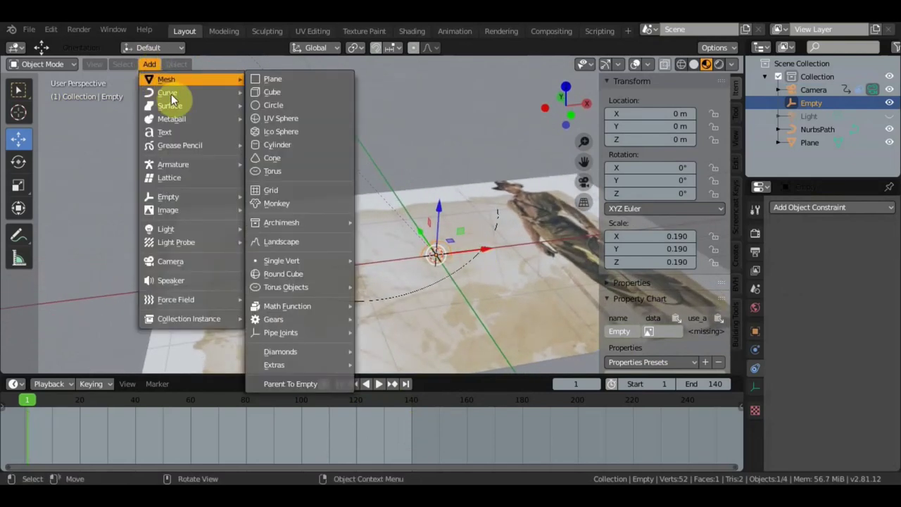
mouse_move(168, 92)
left_click(275, 94)
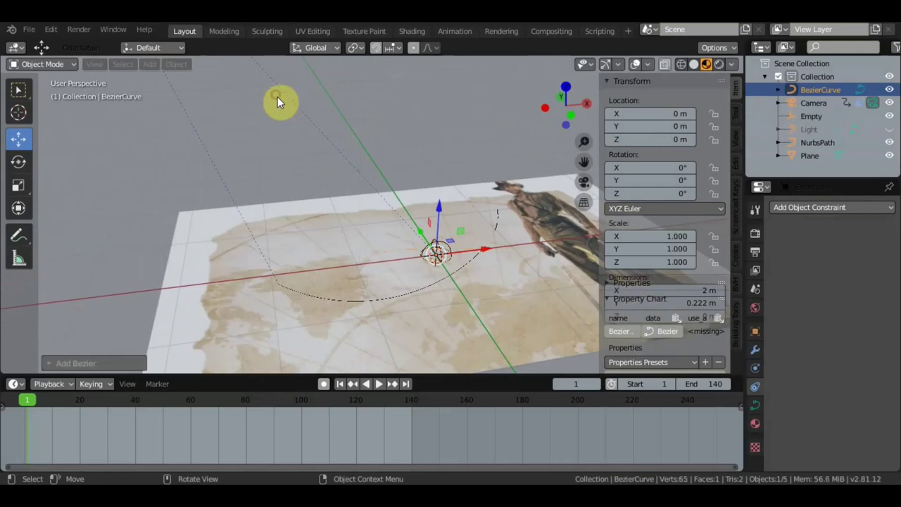
mouse_move(336, 185)
middle_mouse_down()
mouse_move(321, 261)
mouse_move(403, 258)
middle_mouse_up()
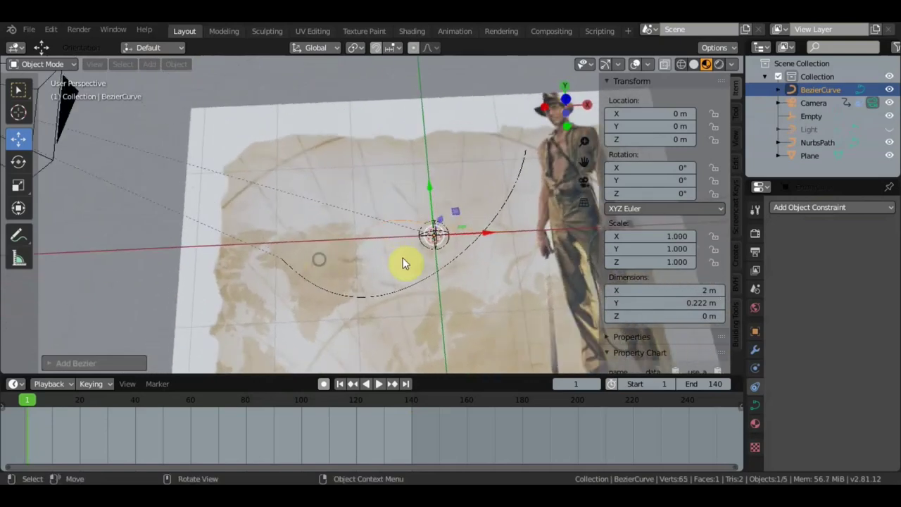
key("Tab")
scroll(459, 235, "up", 2)
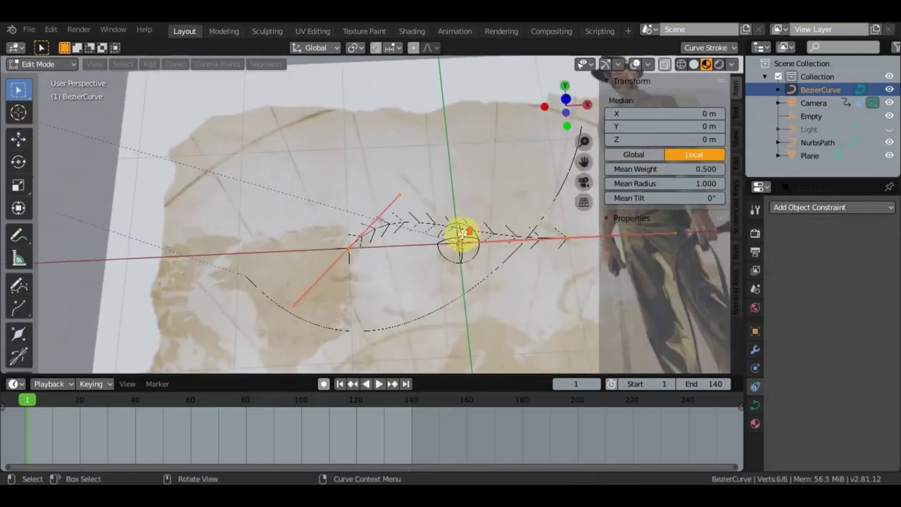
scroll(461, 238, "up", 2)
middle_click_drag(438, 255, 298, 252)
mouse_move(377, 241)
middle_mouse_down()
mouse_move(364, 150)
mouse_move(439, 219)
middle_mouse_up()
left_click(420, 241)
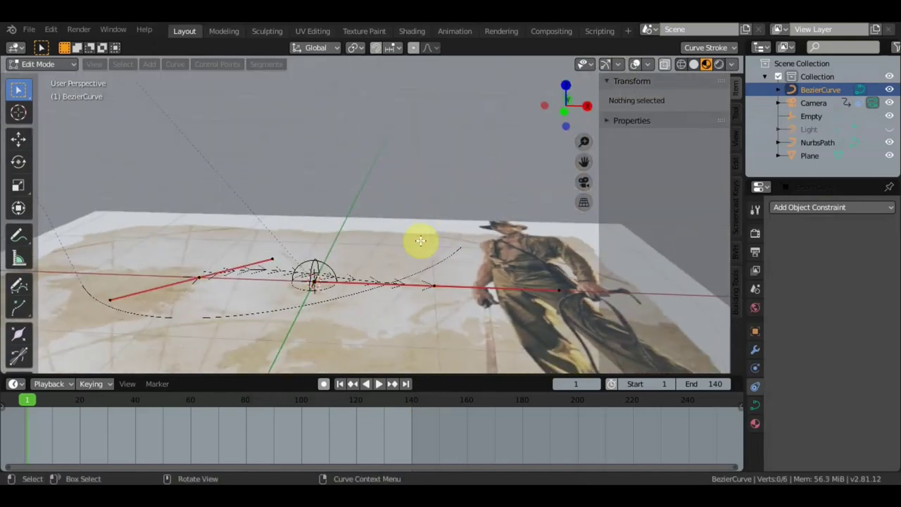
key("Tab")
Lower the map Plane to about Z -0.03 m, just below the curves
left_click(346, 251)
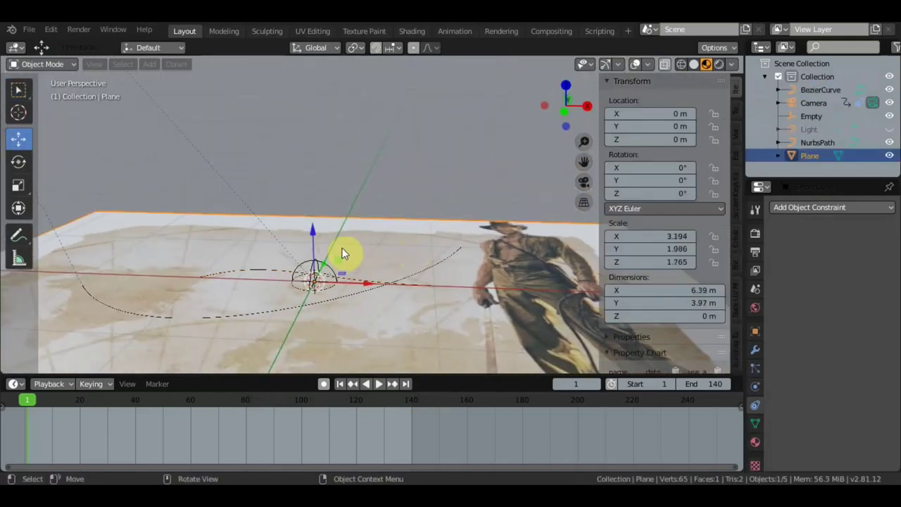
left_click_drag(316, 234, 344, 237)
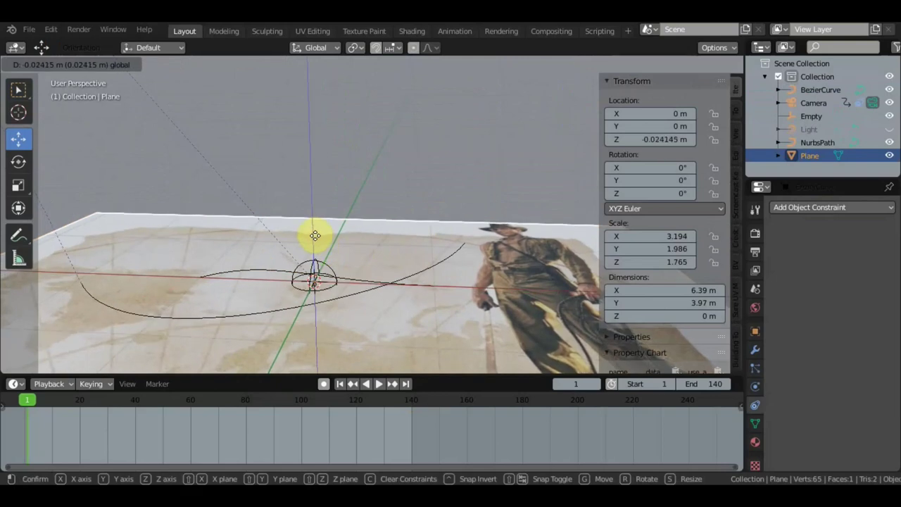
mouse_move(344, 237)
middle_mouse_down()
mouse_move(357, 282)
mouse_move(350, 275)
middle_mouse_up()
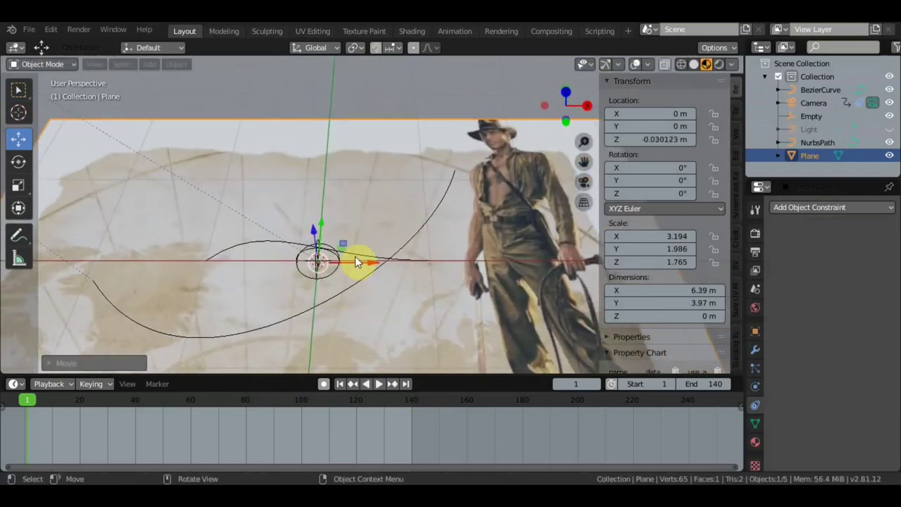
left_click(272, 241)
Move the curve's left control point to about X -1.884 m, Y 0.091 m
key("Tab")
mouse_move(352, 227)
middle_mouse_down()
mouse_move(358, 253)
mouse_move(350, 244)
middle_mouse_up()
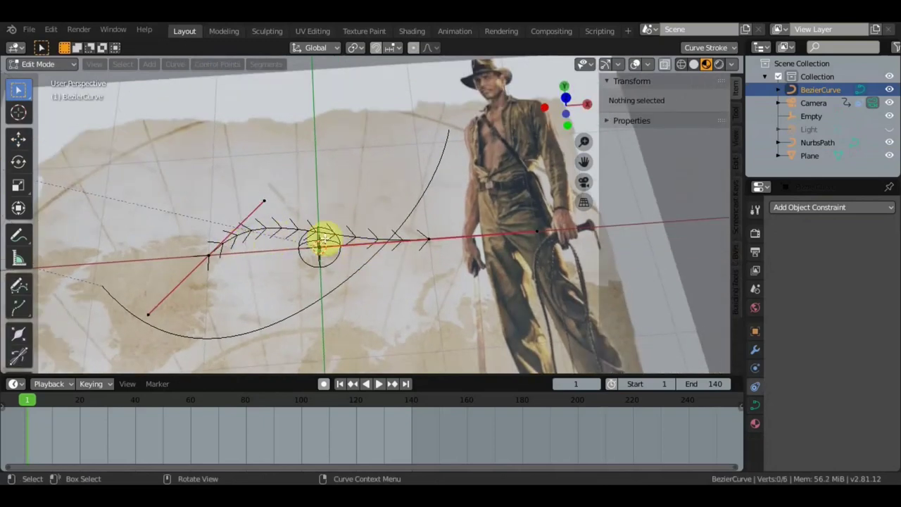
middle_click_drag(256, 251, 250, 261)
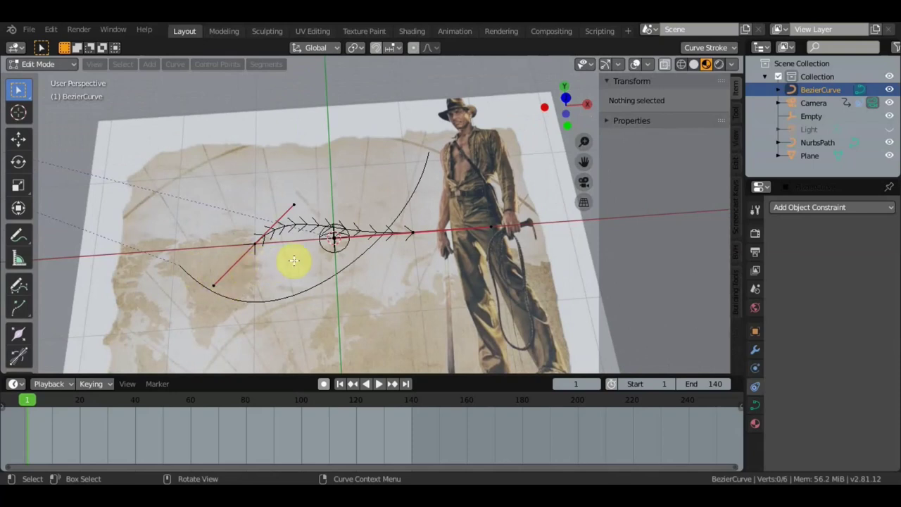
left_click(259, 243)
key("g")
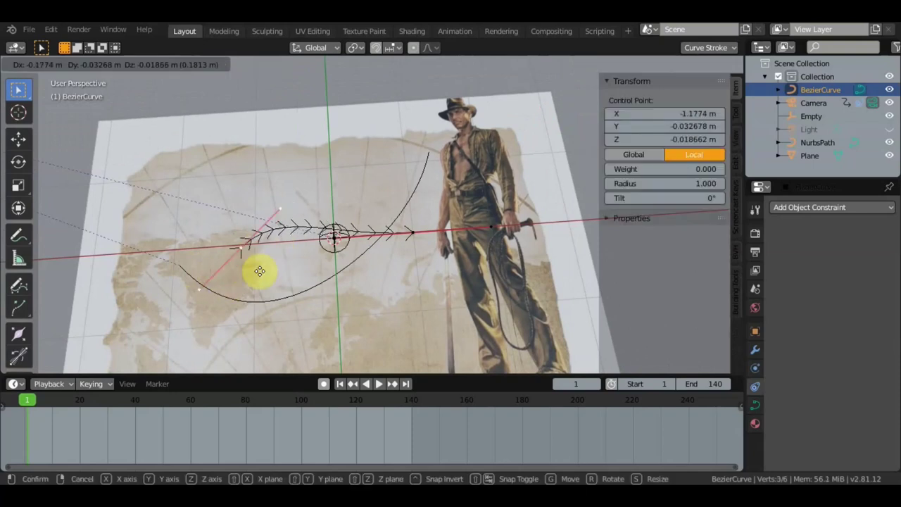
left_click(217, 262)
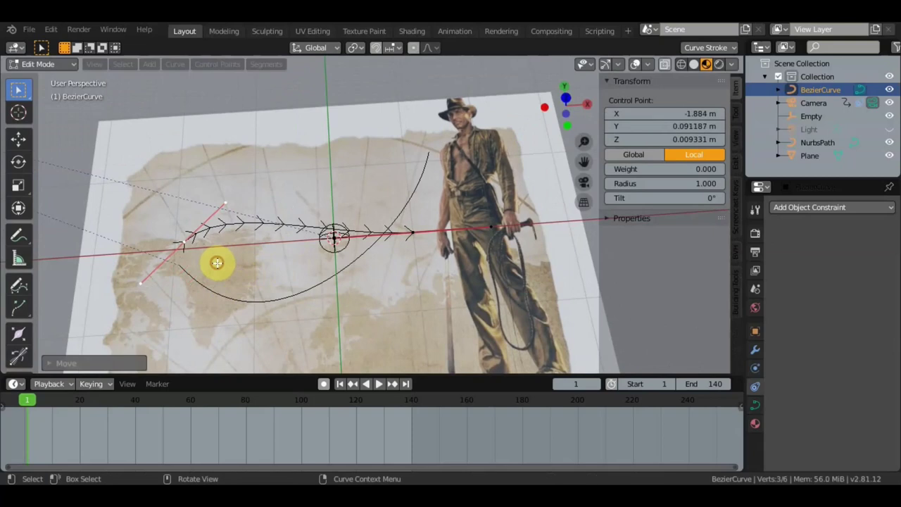
key("e")
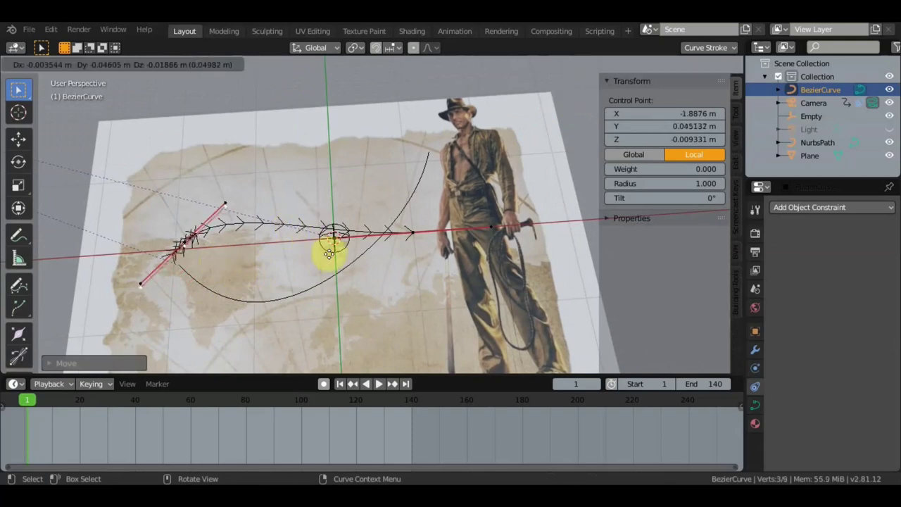
left_click(329, 254)
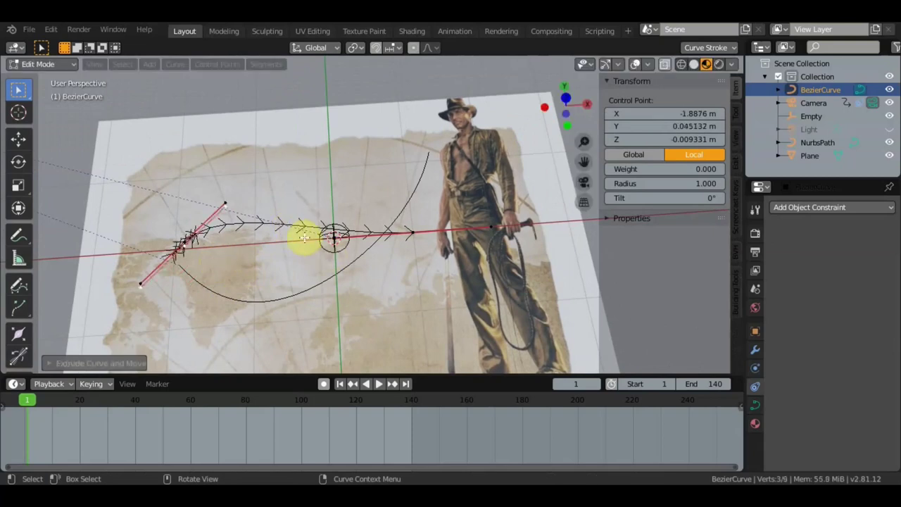
key("ctrl+z")
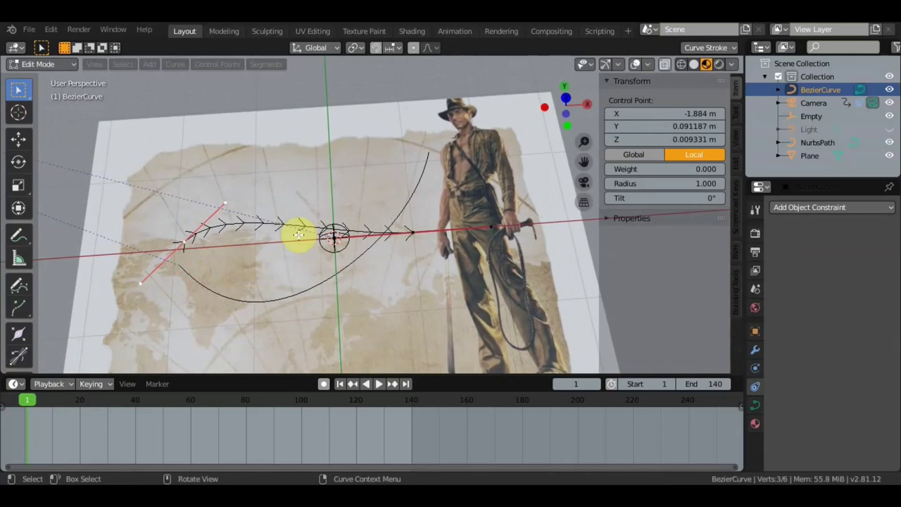
Rotate the left control point's handles by roughly 70°
key("r")
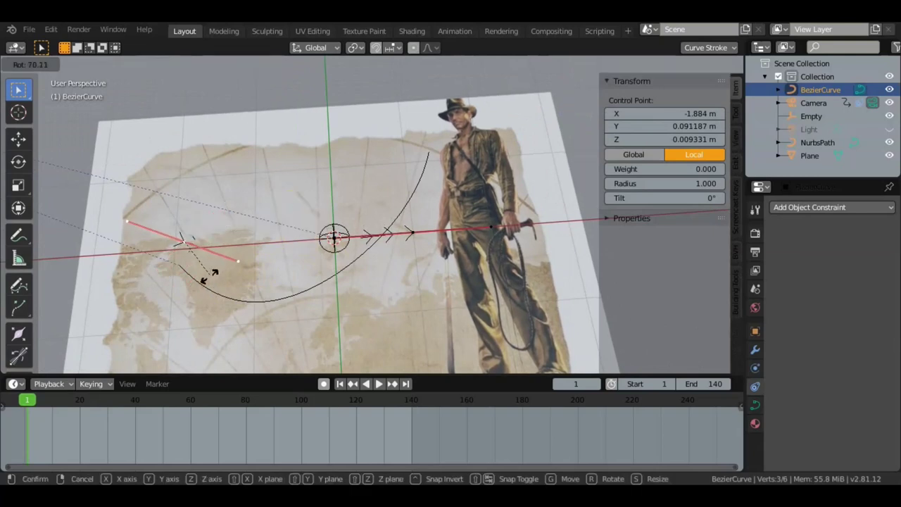
left_click(236, 259)
middle_click_drag(239, 255, 249, 157)
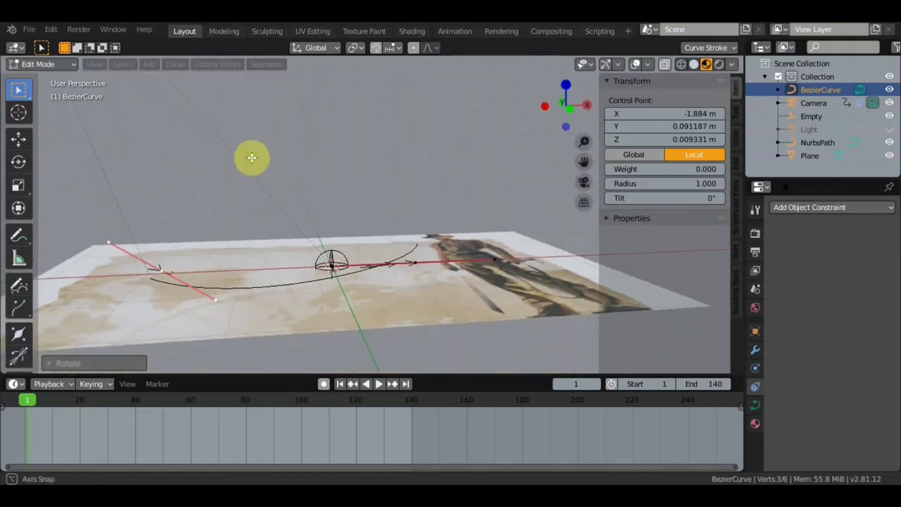
key("r")
left_click(259, 204)
mouse_move(261, 207)
middle_mouse_down()
mouse_move(267, 292)
mouse_move(256, 306)
mouse_move(252, 269)
mouse_move(275, 259)
mouse_move(322, 287)
middle_mouse_up()
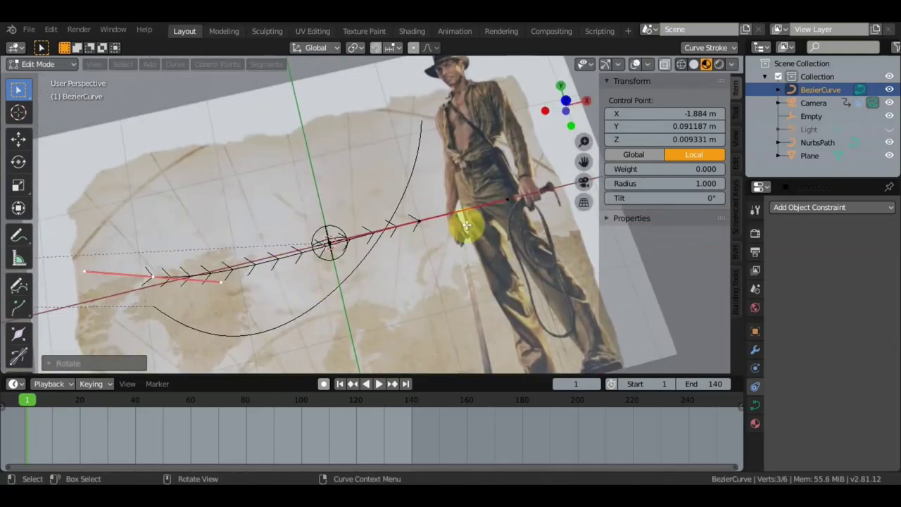
Pull the path's right control point inward toward the map centre
left_click(507, 201)
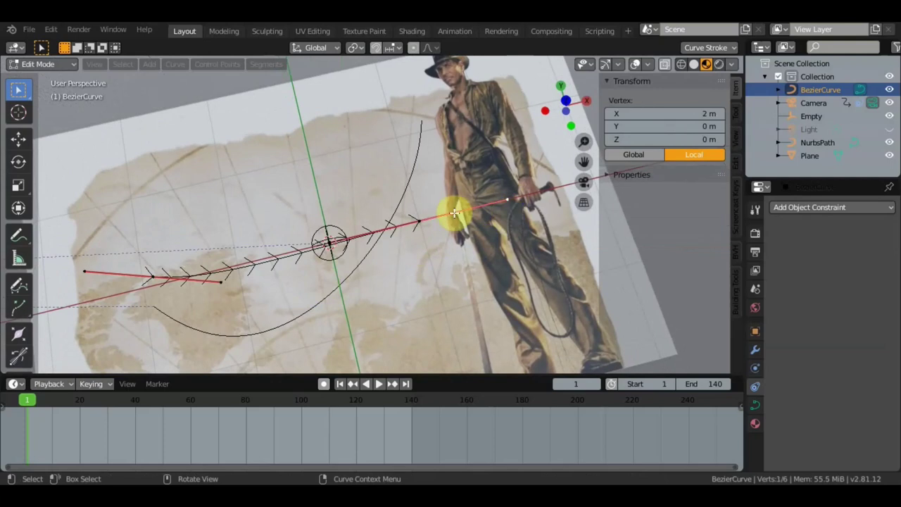
left_click(417, 224)
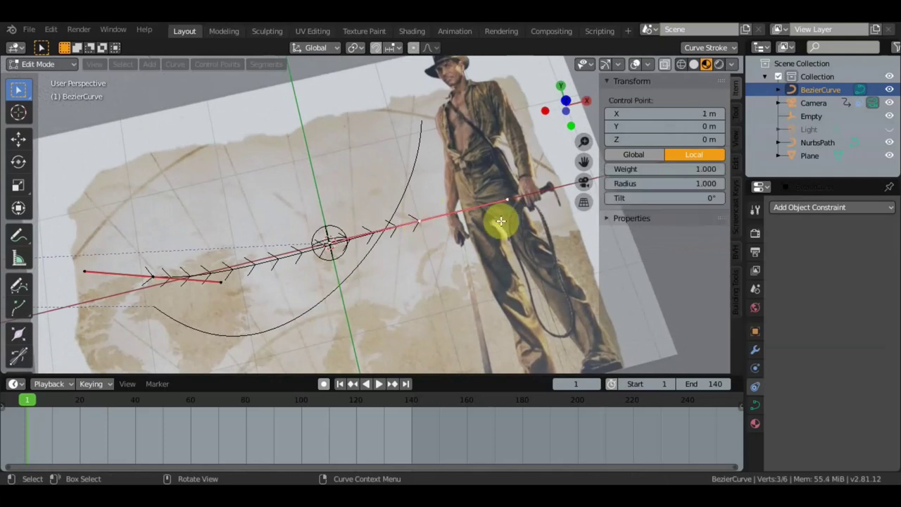
key("g")
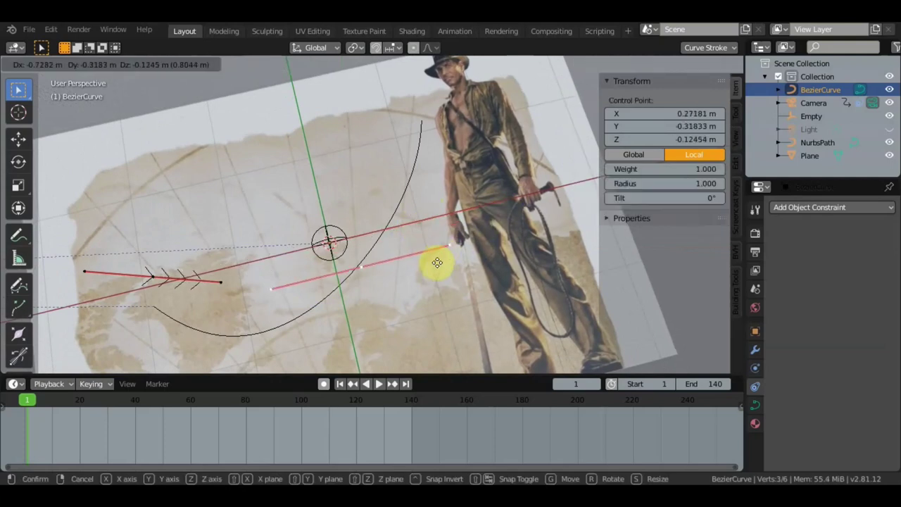
left_click(442, 253)
mouse_move(442, 253)
middle_mouse_down()
mouse_move(418, 190)
mouse_move(427, 157)
mouse_move(402, 295)
mouse_move(413, 302)
middle_mouse_up()
key("g")
left_click(428, 162)
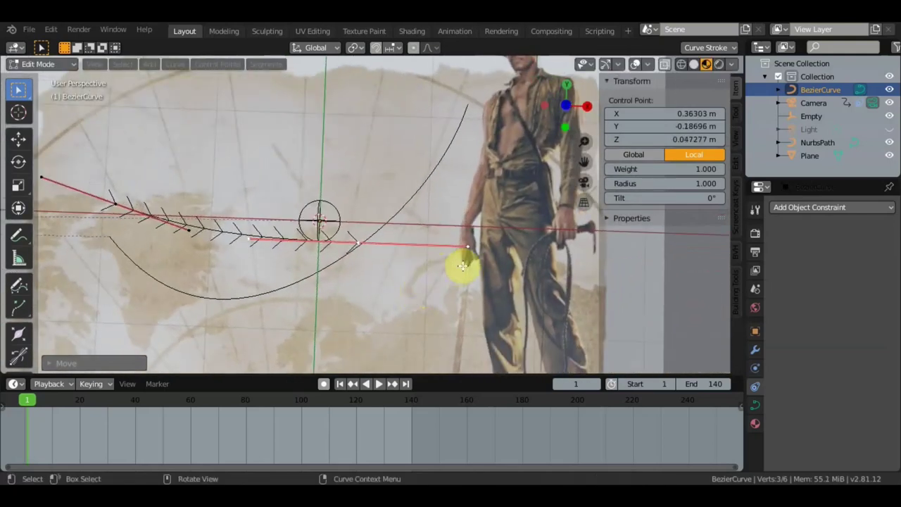
Extrude a new end point up near the figure's shoulder and reposition the middle point and its handle
key("e")
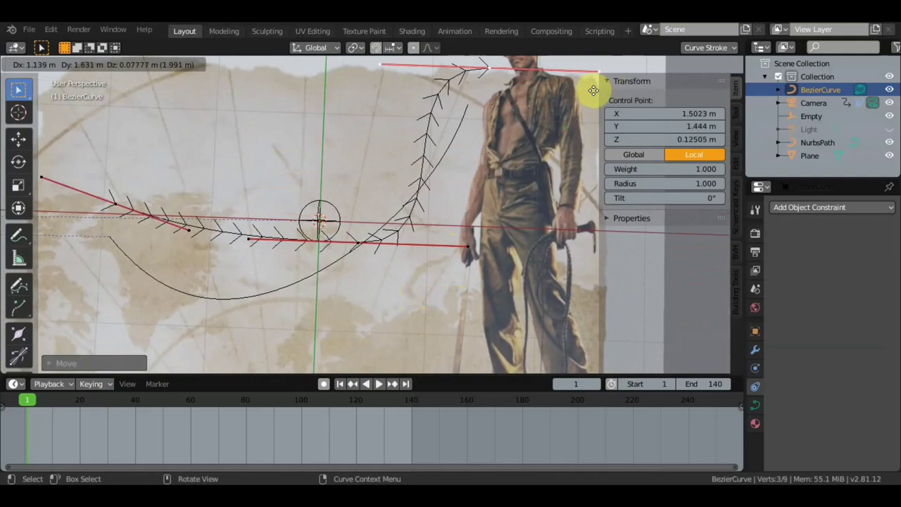
left_click(592, 88)
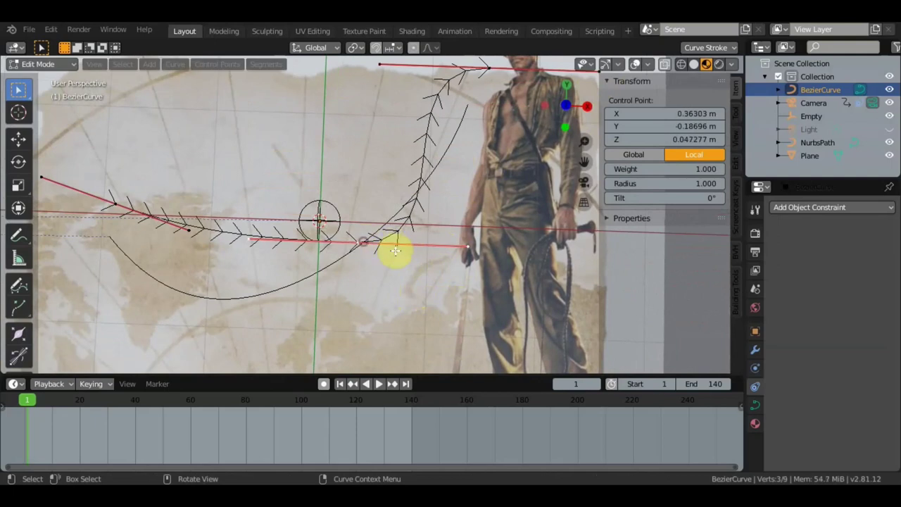
key("r")
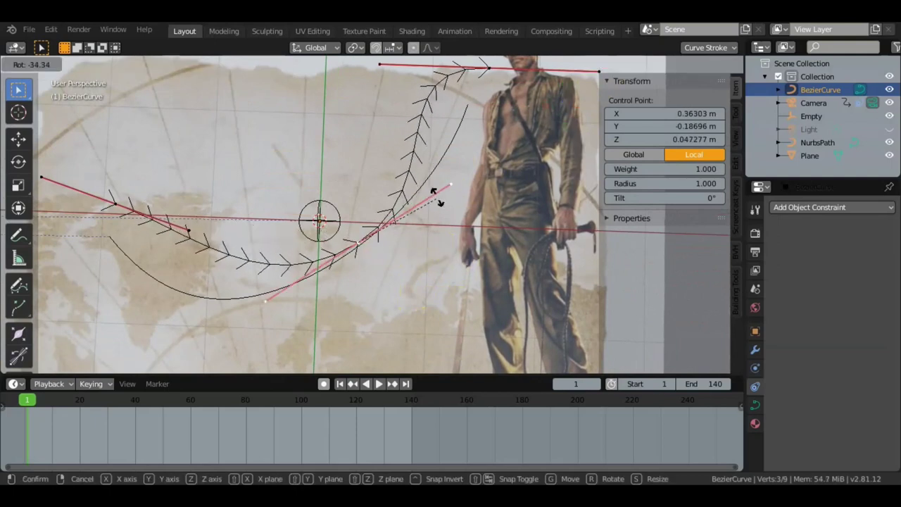
left_click(422, 225)
key("g")
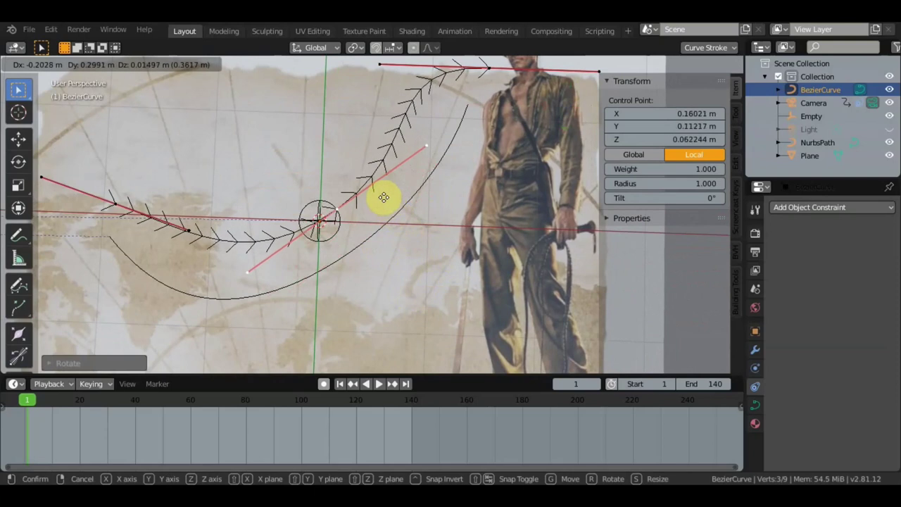
left_click(380, 193)
Adjust the top end point's position so the path reaches the figure
mouse_move(380, 193)
middle_mouse_down()
mouse_move(408, 187)
mouse_move(453, 141)
middle_mouse_up()
left_click(458, 109)
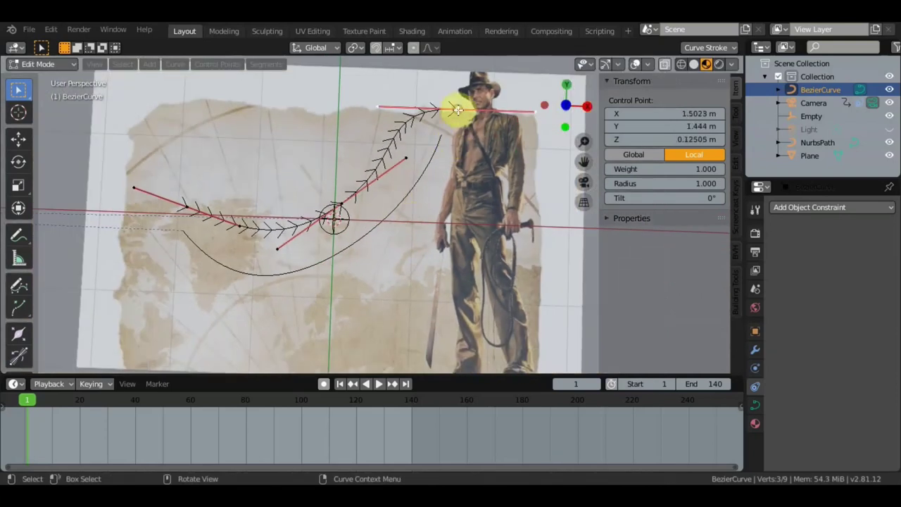
key("g")
left_click(428, 102)
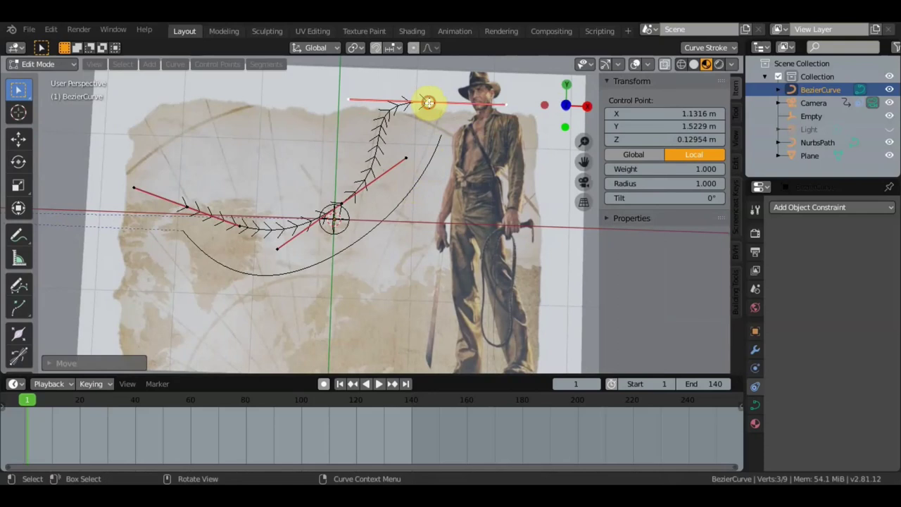
key("g")
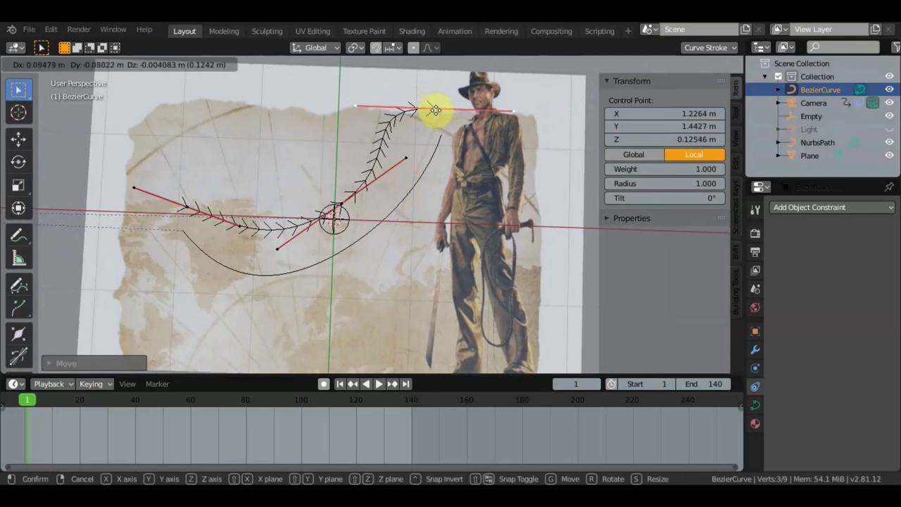
left_click(436, 133)
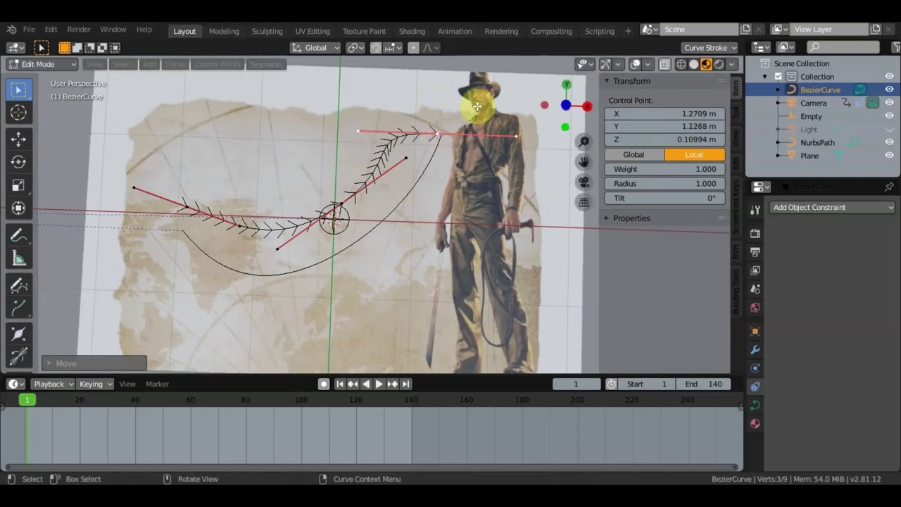
middle_click_drag(373, 153, 429, 124)
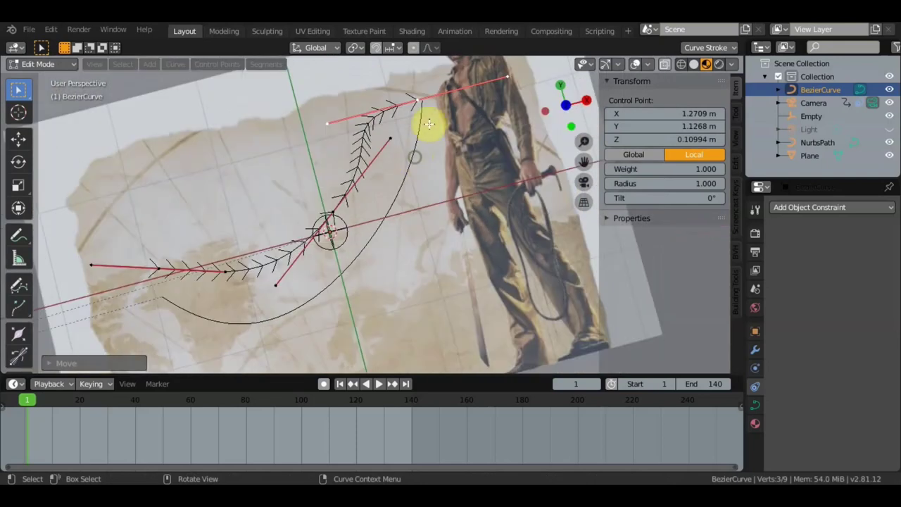
Rotate the handles of the end, middle and left control points to smooth the curve
key("r")
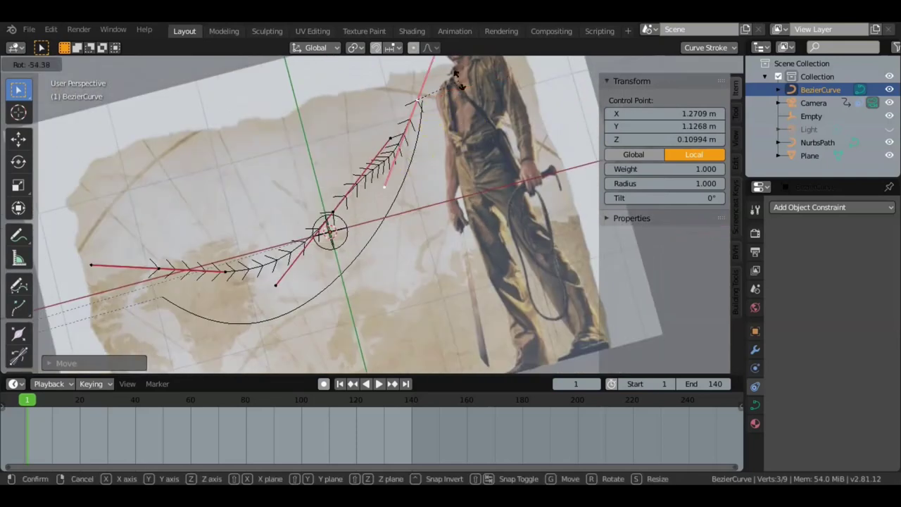
left_click(453, 77)
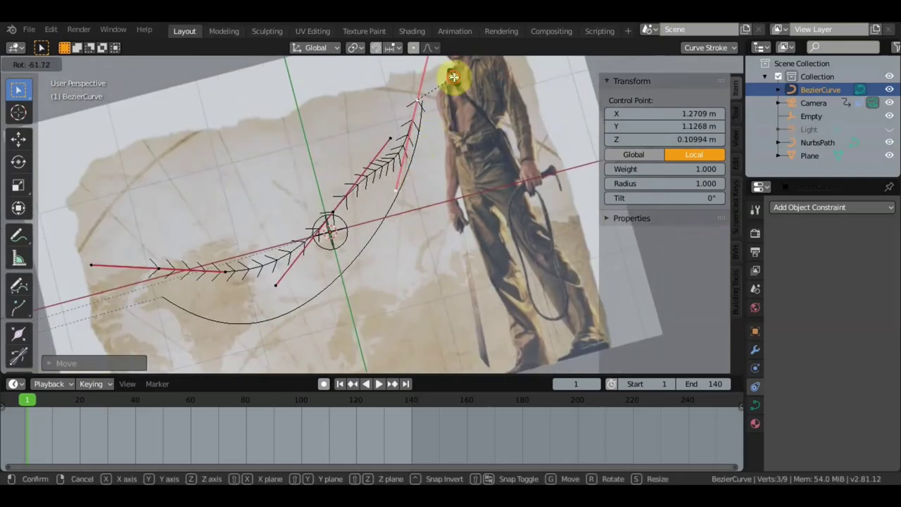
left_click(344, 201)
left_click(334, 214)
key("r")
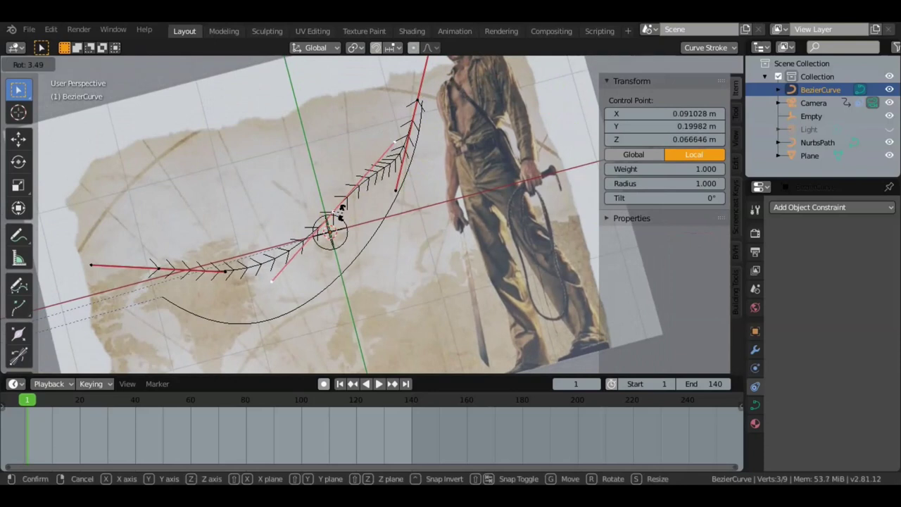
left_click(334, 209)
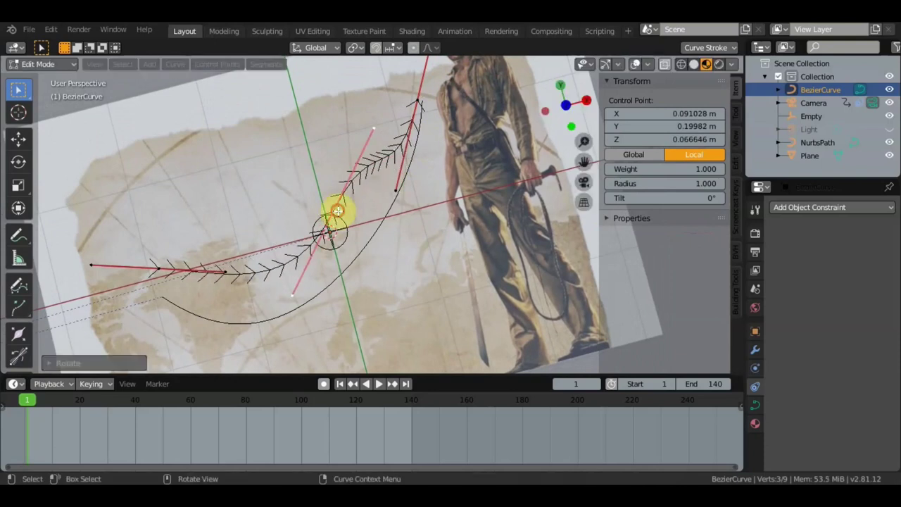
key("r")
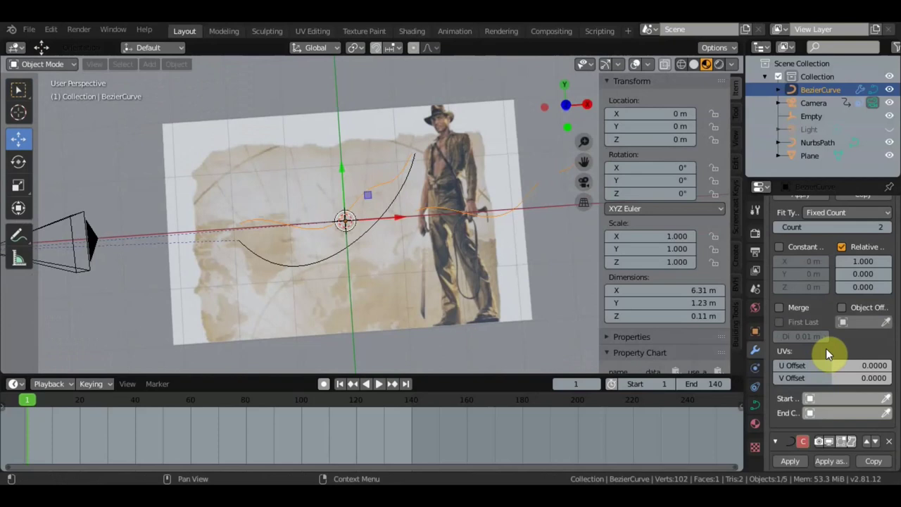
scroll(826, 348, "up", 2)
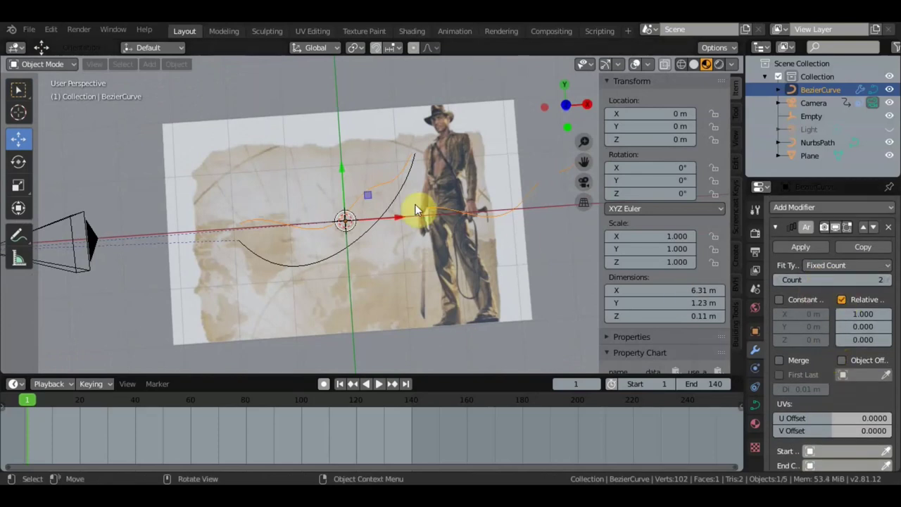
Add Plane.001 at the origin and scale it down to about 0.117 (0.234 m across)
key("shift+a")
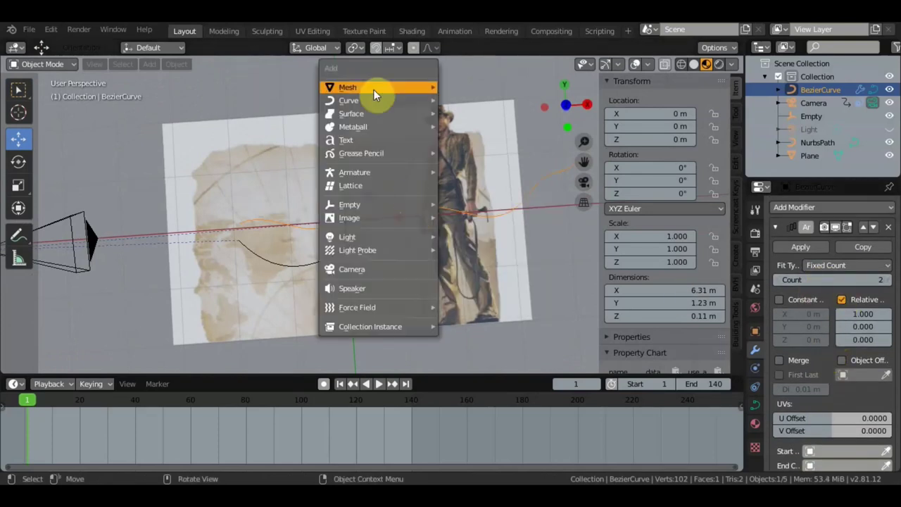
left_click(478, 87)
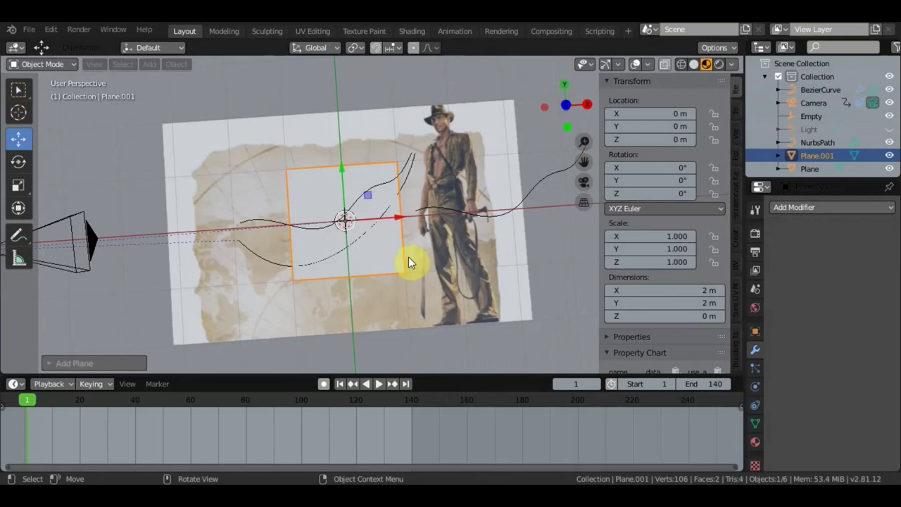
key("s")
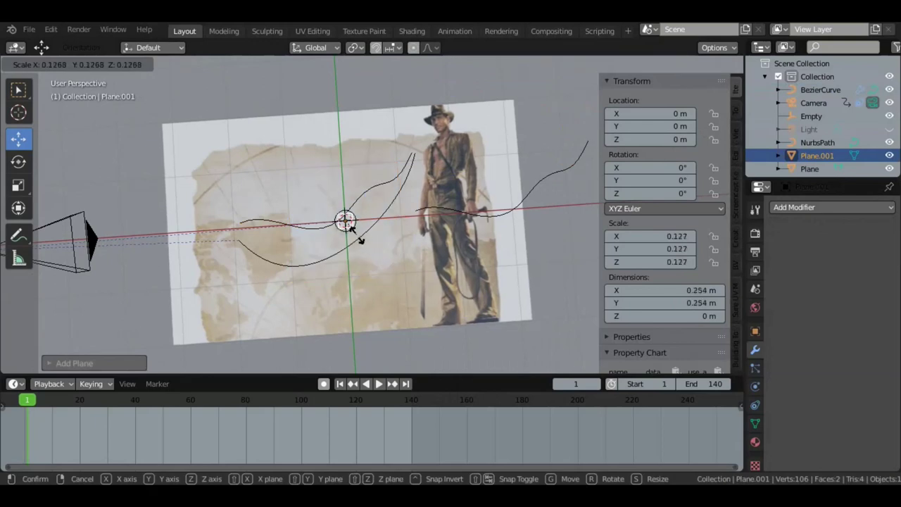
left_click(356, 234)
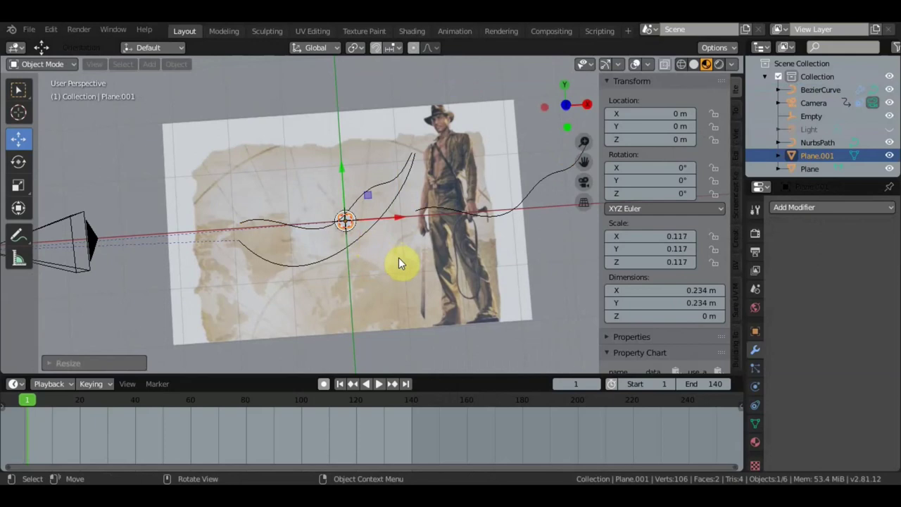
Create Material.002 for Plane.001 with a red base colour darkened to V 0.740
left_click(755, 443)
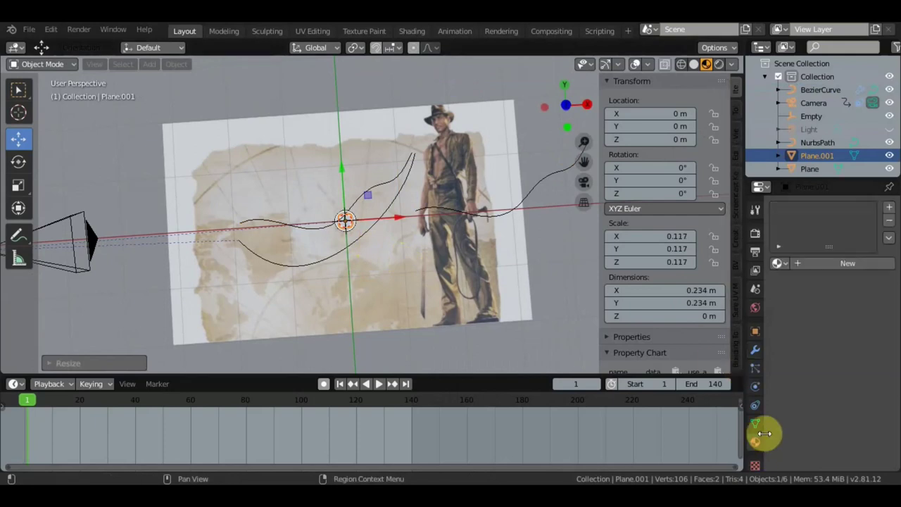
left_click(848, 265)
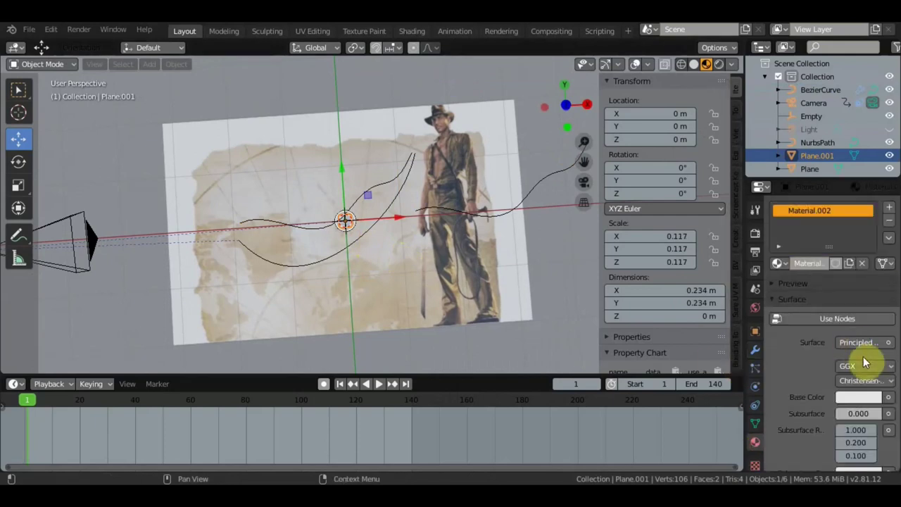
left_click(865, 398)
left_click(814, 297)
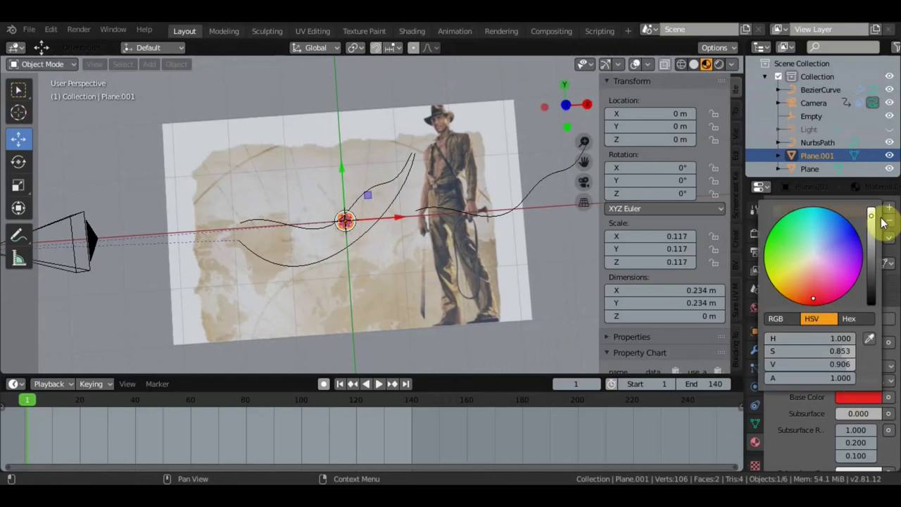
left_click_drag(873, 216, 872, 233)
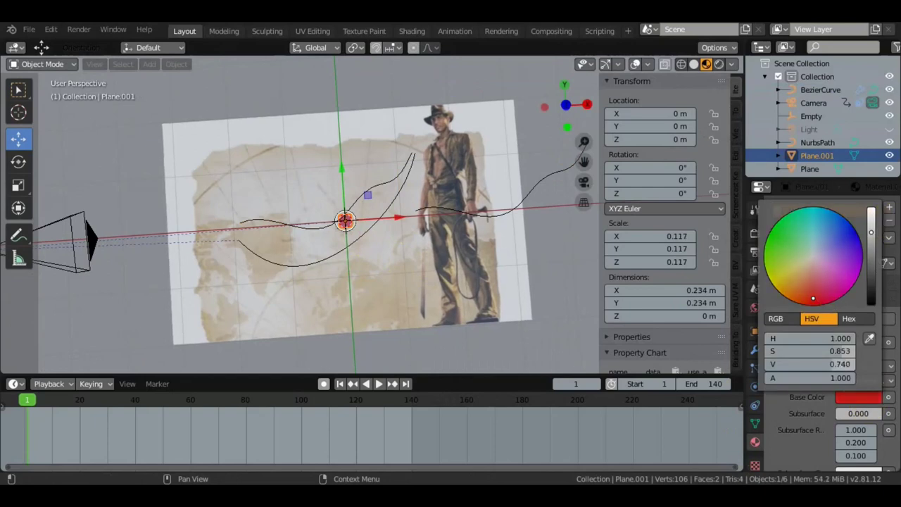
left_click(524, 102)
mouse_move(524, 102)
middle_mouse_down()
mouse_move(415, 70)
mouse_move(378, 168)
mouse_move(430, 114)
mouse_move(435, 181)
middle_mouse_up()
left_click(822, 156)
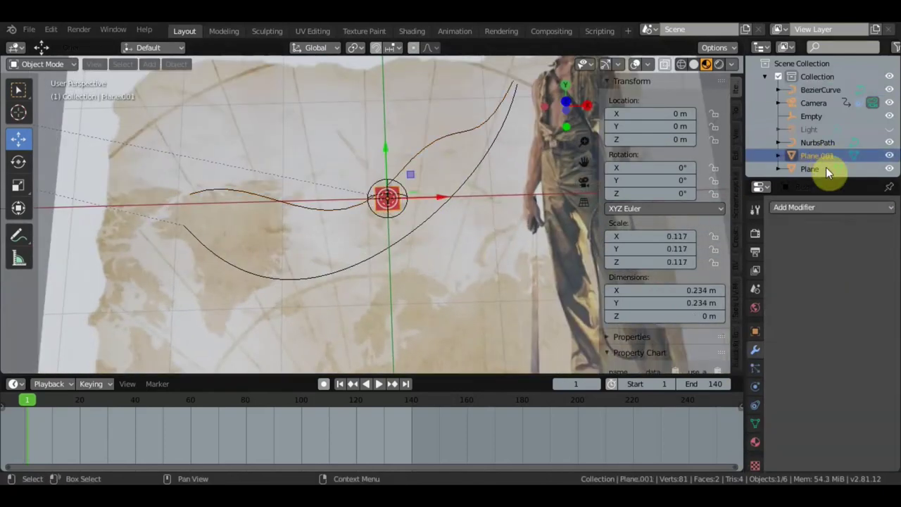
Add Array and Curve modifiers to the red plane and adjust the array count
left_click(828, 209)
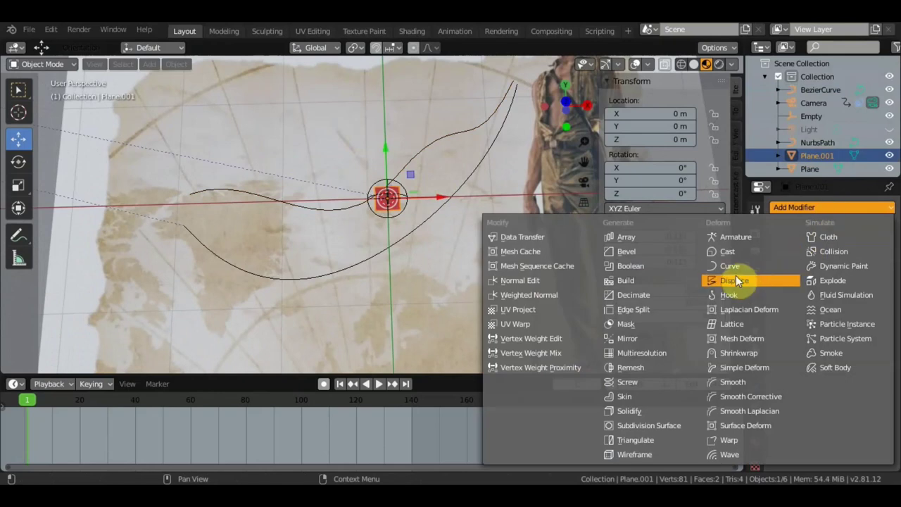
left_click(646, 237)
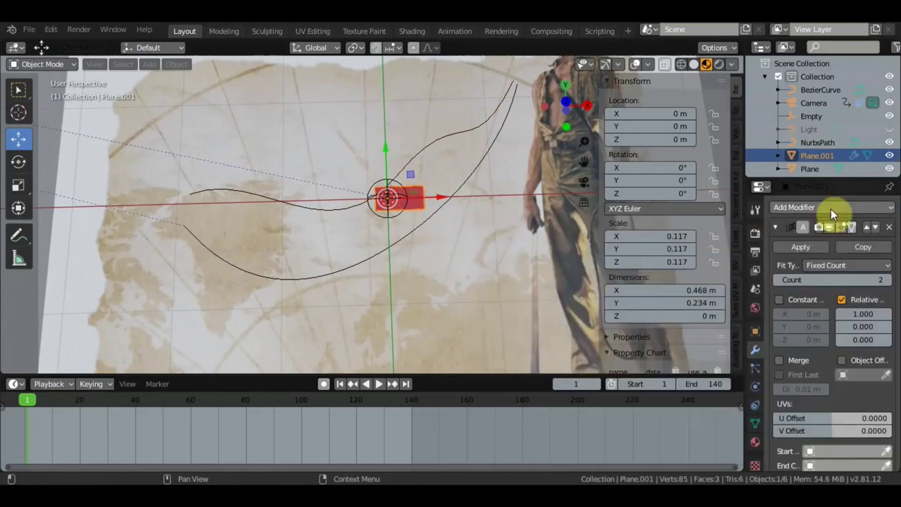
left_click(831, 208)
left_click(730, 267)
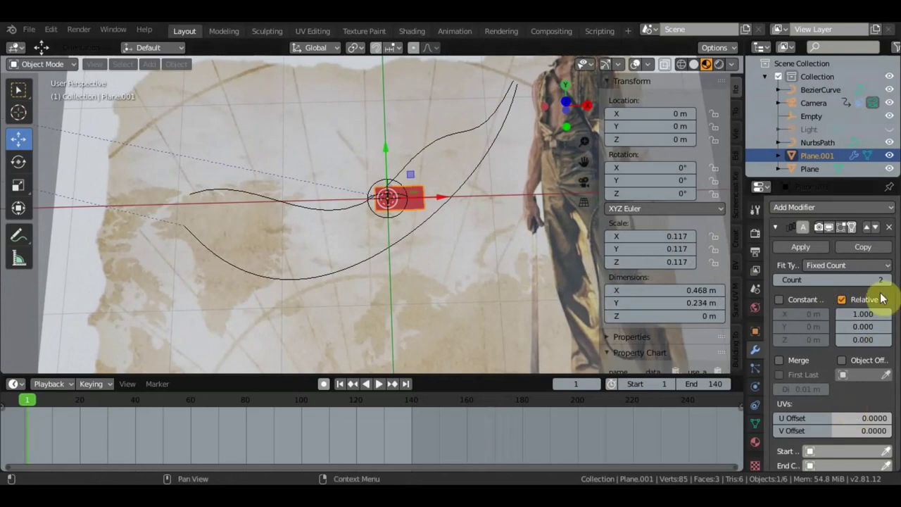
left_click(861, 279)
mouse_move(862, 279)
left_mouse_down()
mouse_move(888, 279)
mouse_move(855, 279)
left_mouse_up()
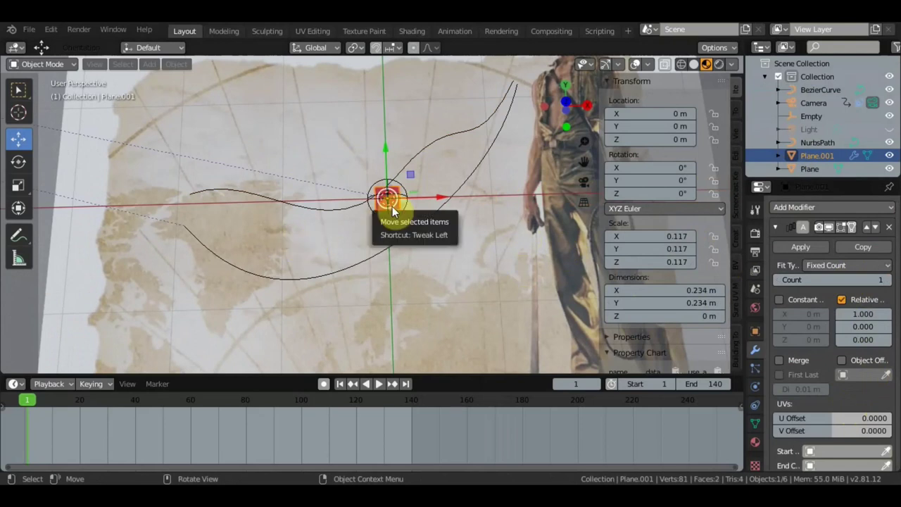
Place the 3D cursor at the curve's left end and set the Curve modifier's Object to BezierCurve
left_click(392, 209)
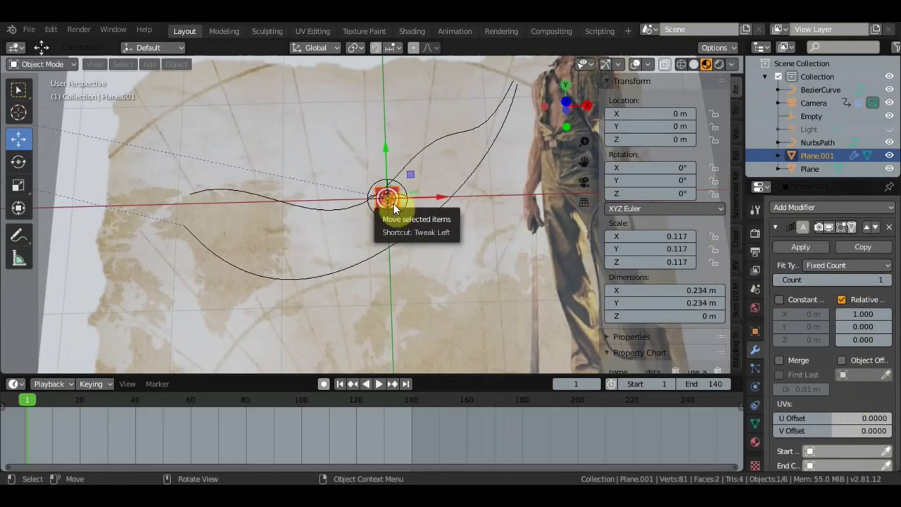
left_click(19, 112)
left_click(189, 196)
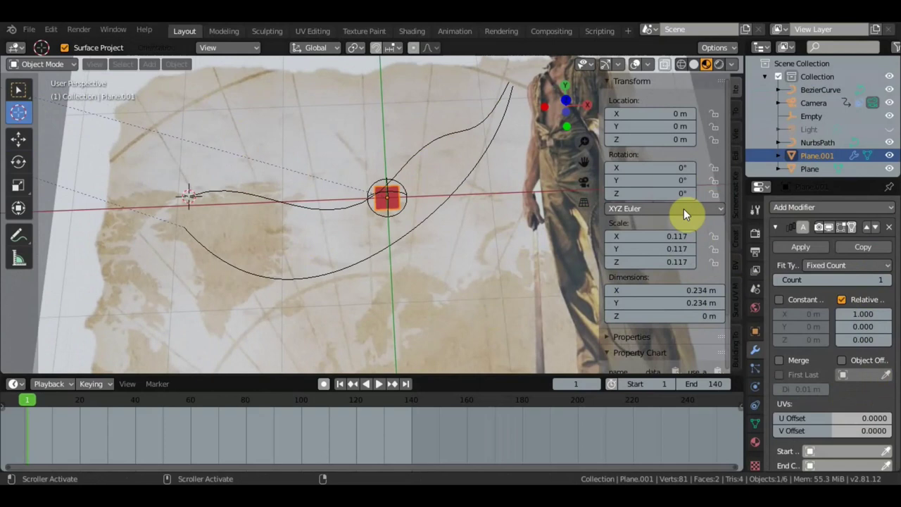
scroll(840, 414, "down", 3)
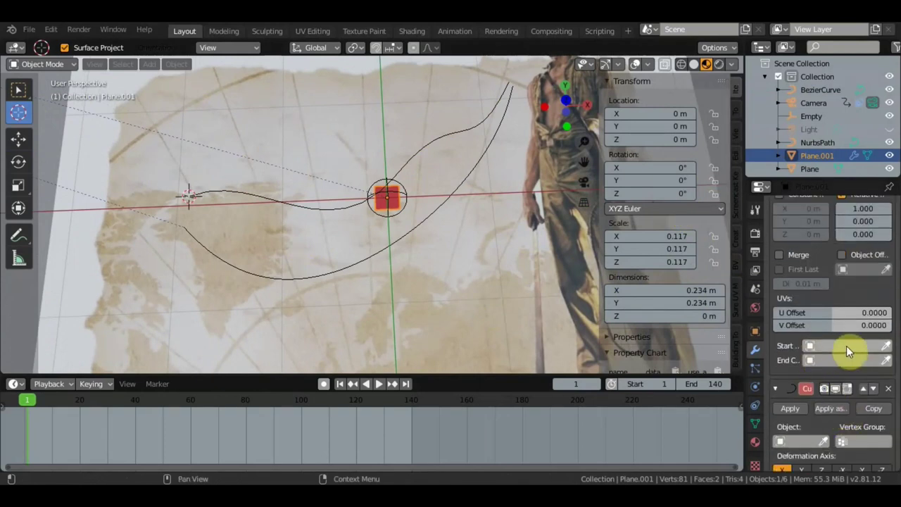
left_click(802, 441)
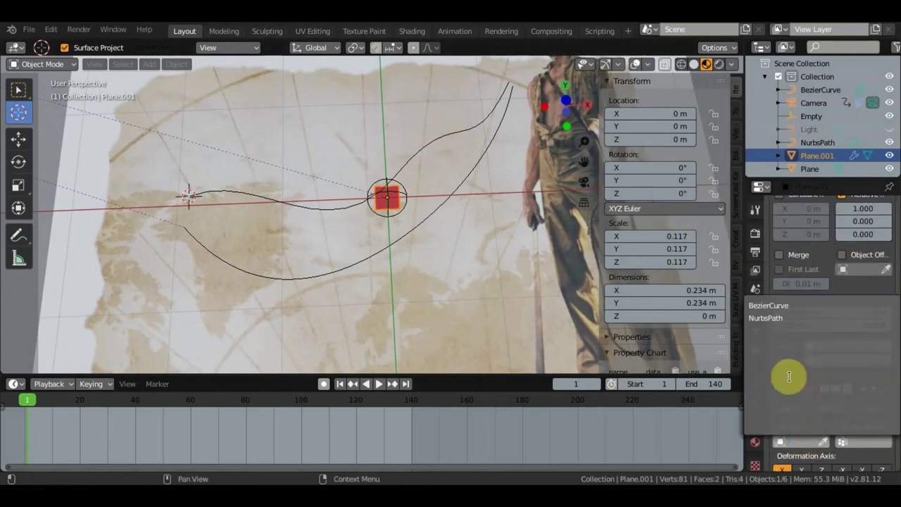
left_click(786, 305)
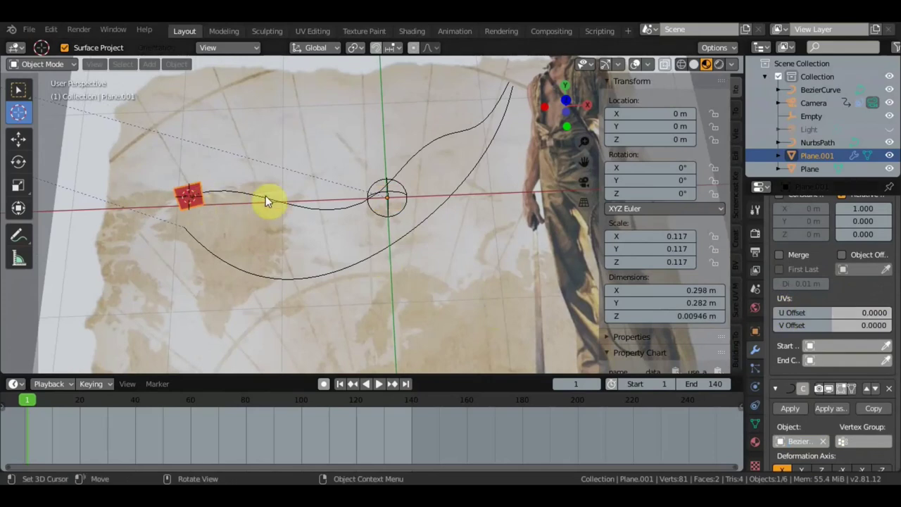
scroll(346, 224, "down", 2)
scroll(842, 287, "up", 1)
scroll(841, 287, "up", 2)
scroll(859, 258, "up", 1)
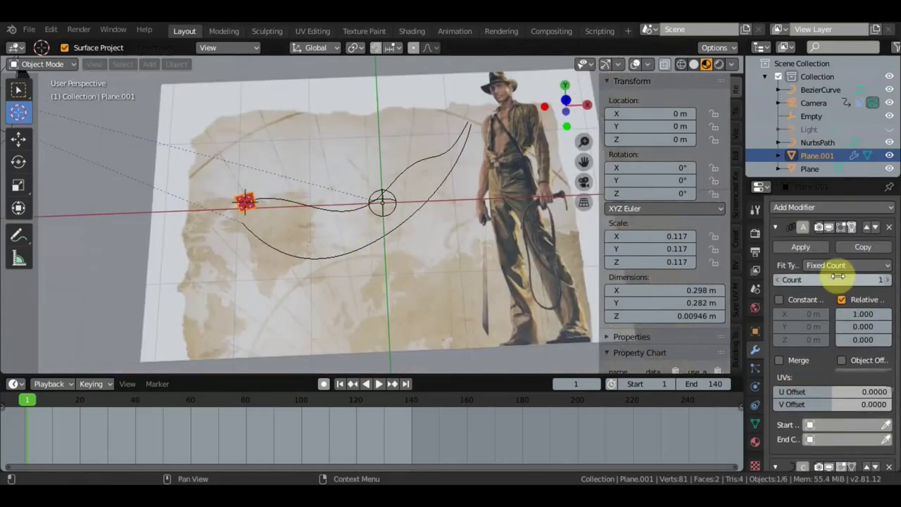
Keyframe the array Count at one copy on frame 1, then move to frame 140
mouse_move(830, 280)
left_mouse_down()
mouse_move(872, 280)
mouse_move(809, 279)
left_mouse_up()
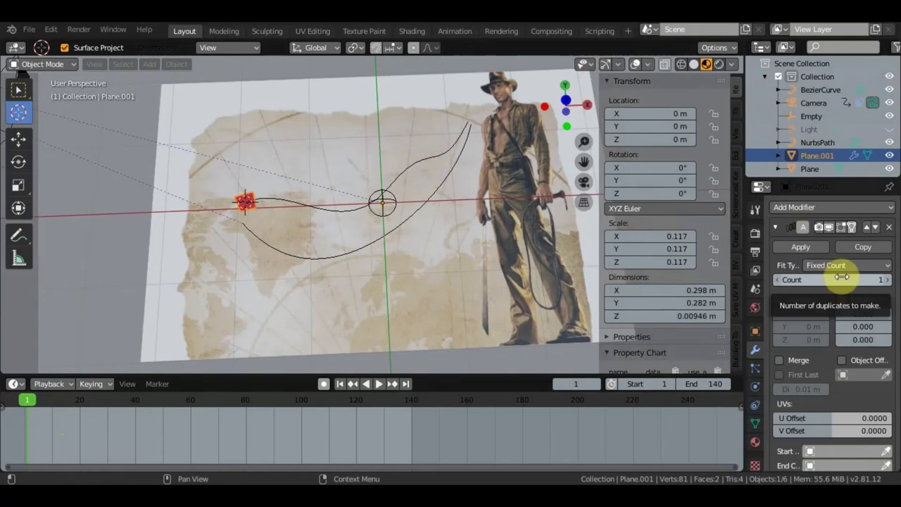
key("i")
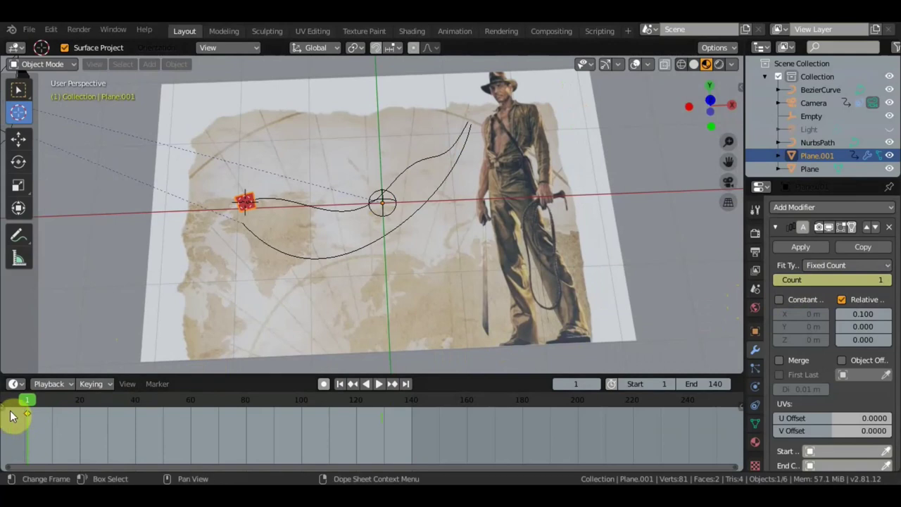
key("space")
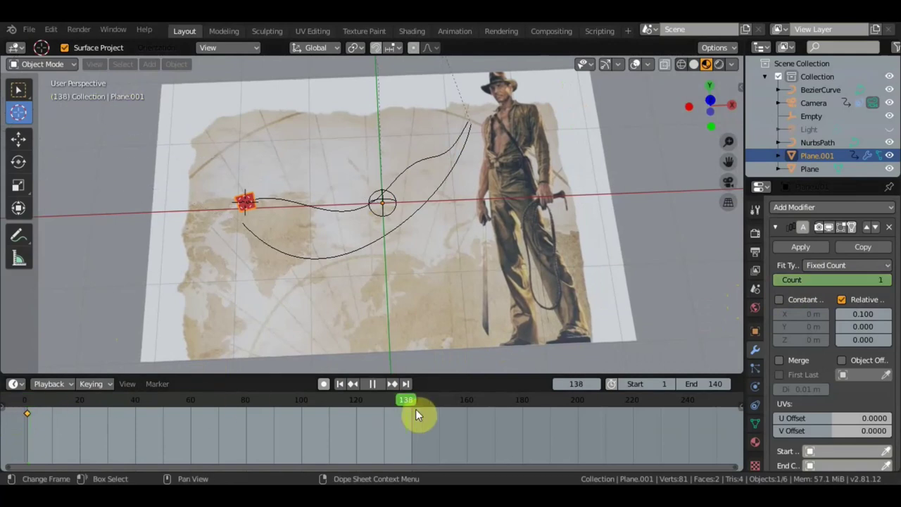
left_click(413, 409)
key("space")
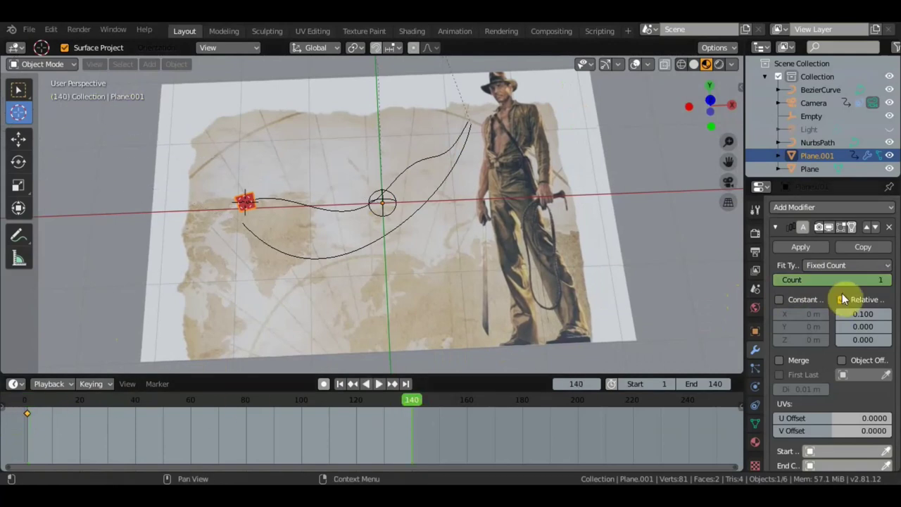
Raise the array Count to 63 and set Relative Offset X to 0.1
mouse_move(819, 279)
left_mouse_down()
mouse_move(880, 279)
mouse_move(866, 279)
left_mouse_up()
mouse_move(824, 321)
left_mouse_down()
mouse_move(862, 314)
mouse_move(841, 313)
left_mouse_up()
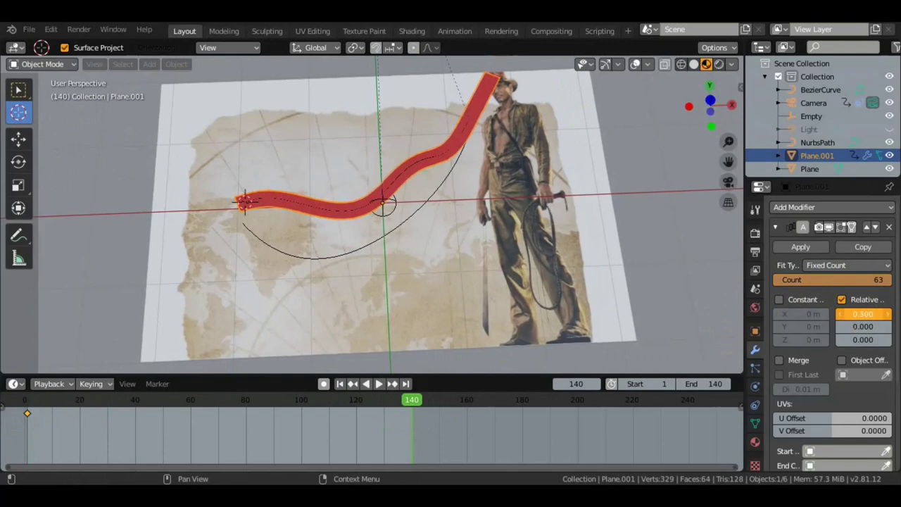
left_click_drag(862, 314, 864, 329)
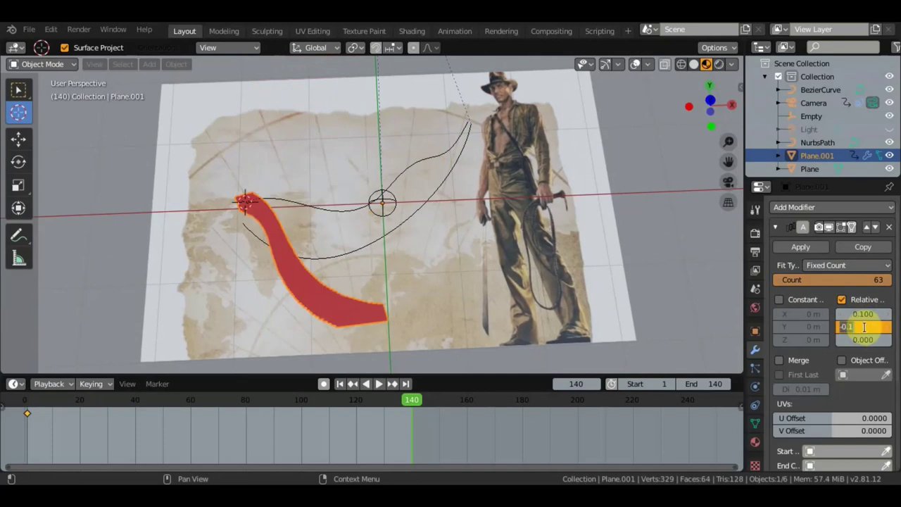
key("Return")
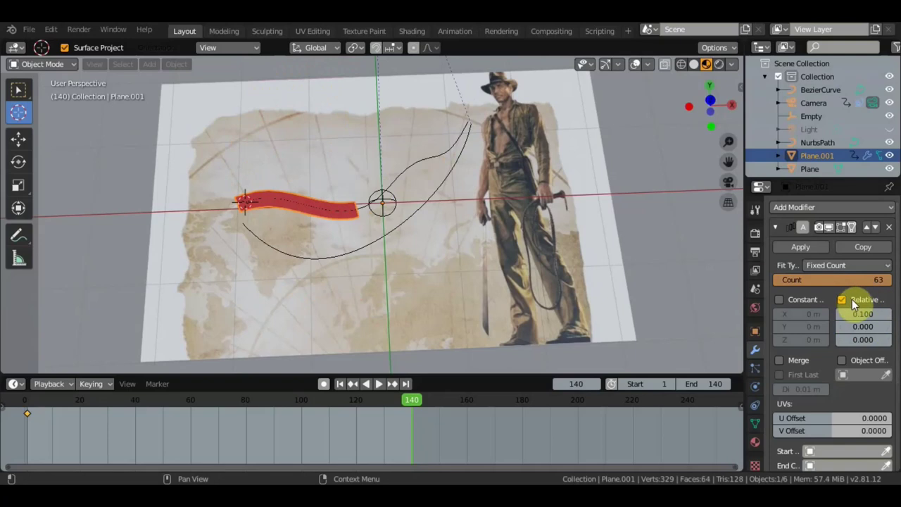
left_click(861, 378)
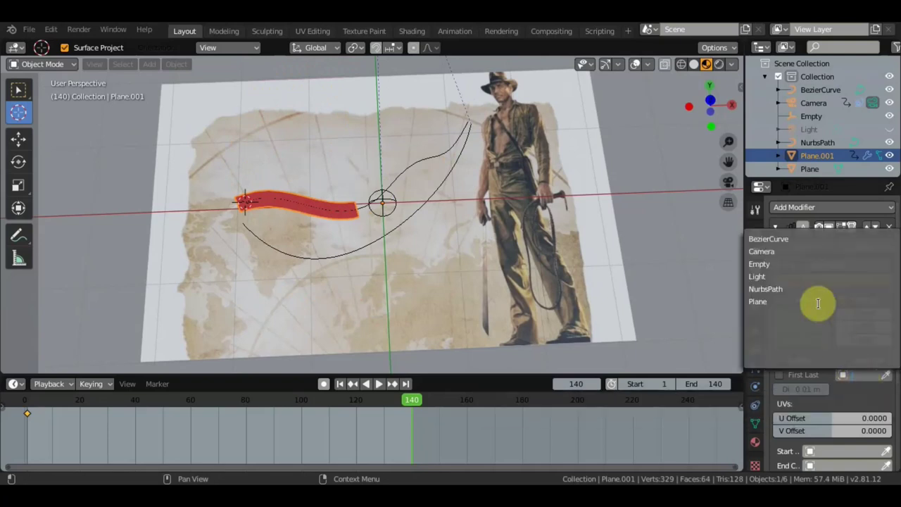
Set the array offset object to Plane, keyframe the count at frame 140, and add copies
left_click(782, 264)
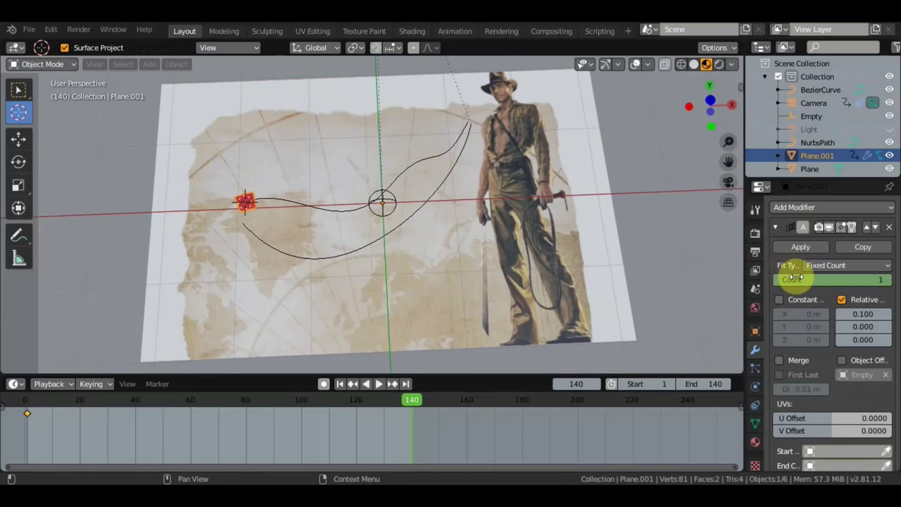
left_click(859, 377)
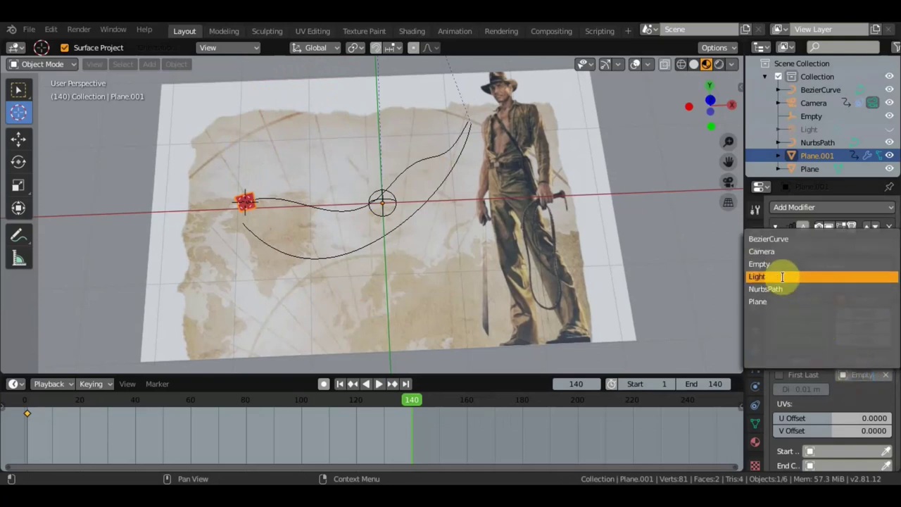
left_click(775, 300)
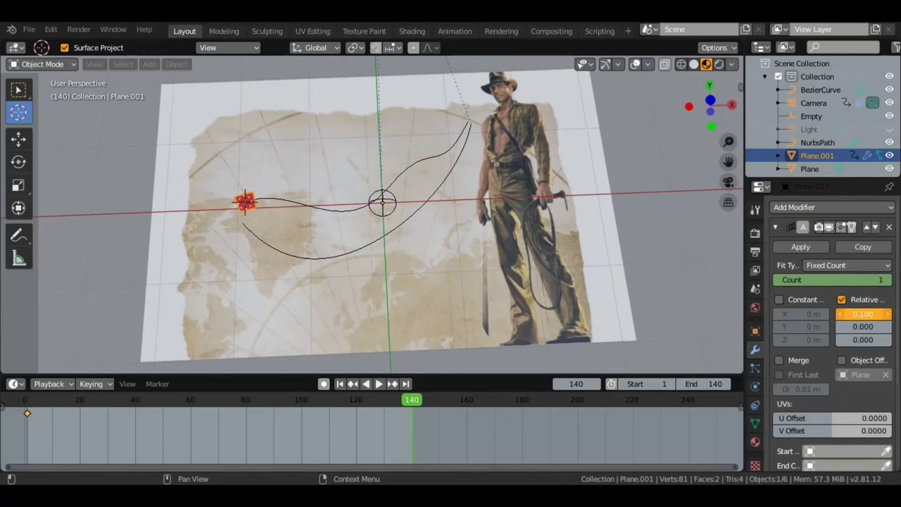
key("i")
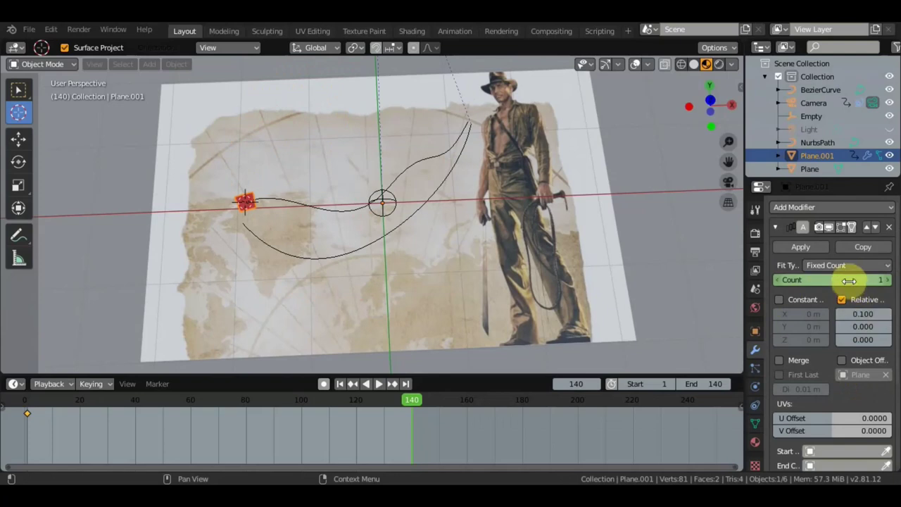
left_click_drag(830, 279, 883, 280)
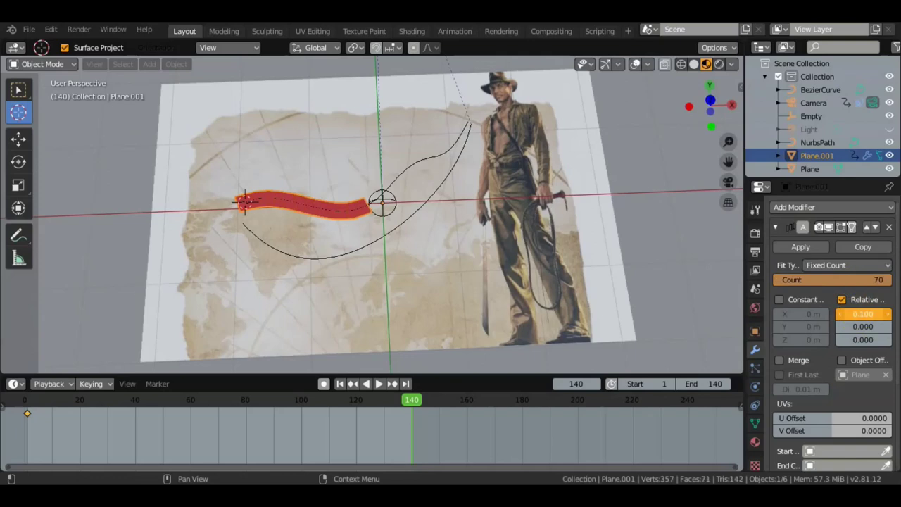
scroll(478, 235, "down", 2)
scroll(479, 236, "down", 2)
scroll(478, 236, "up", 2)
Try a copy spacing of 0.600 and a count of 15 in the Array modifier
left_click(863, 313)
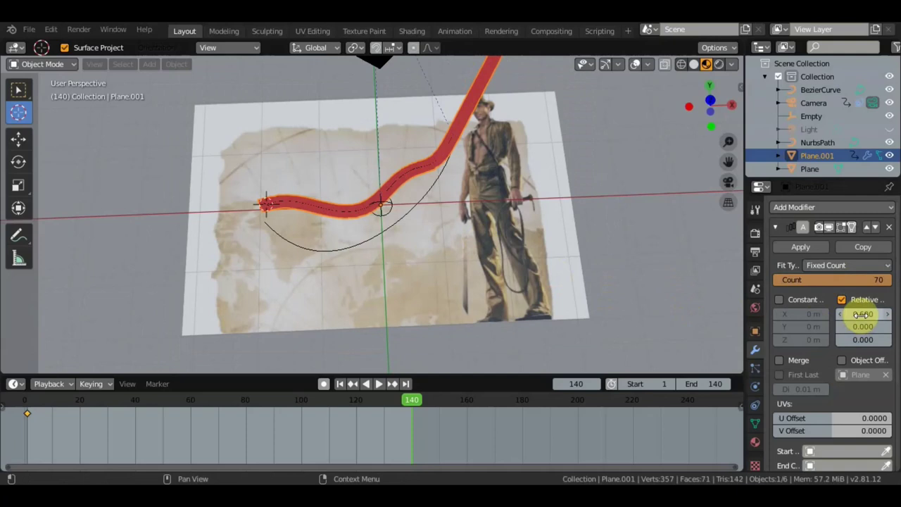
left_click(865, 277)
left_click_drag(865, 279, 809, 279)
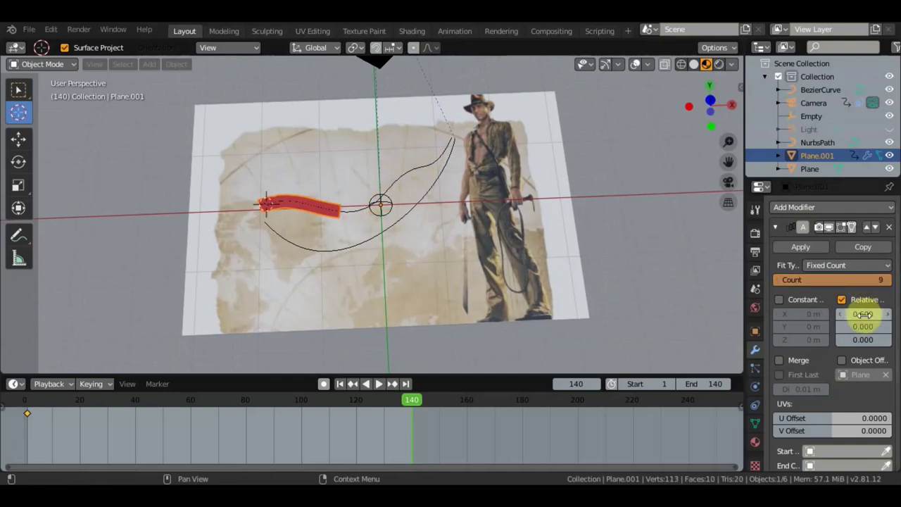
left_click_drag(863, 315, 893, 315)
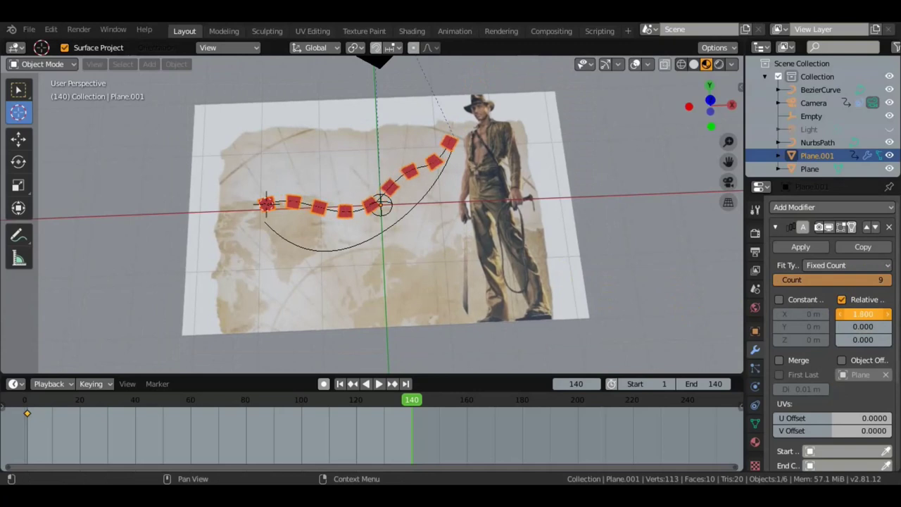
left_click(862, 279)
left_click_drag(861, 280, 877, 280)
Spread the squares to Relative Offset X 1.600 and cut the Count to 10
left_click_drag(860, 314, 816, 314)
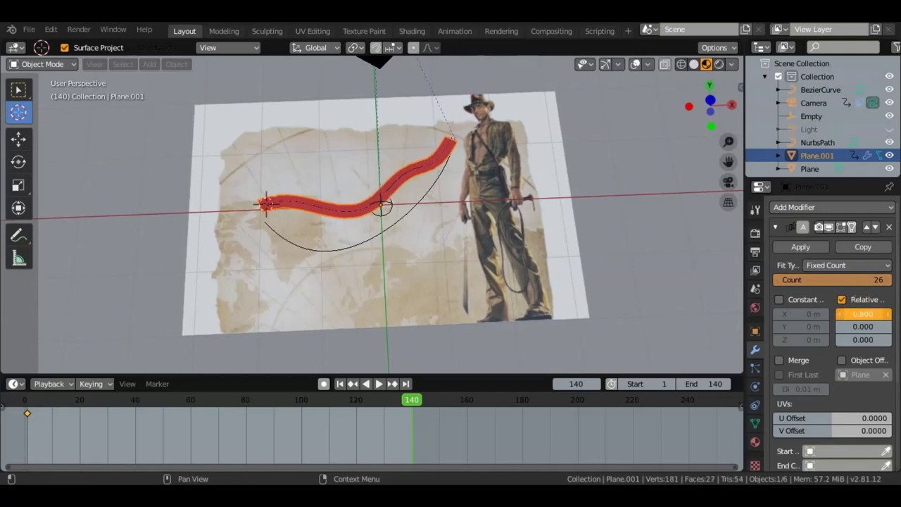
left_click_drag(860, 314, 889, 314)
scroll(581, 189, "down", 3)
scroll(559, 184, "down", 2)
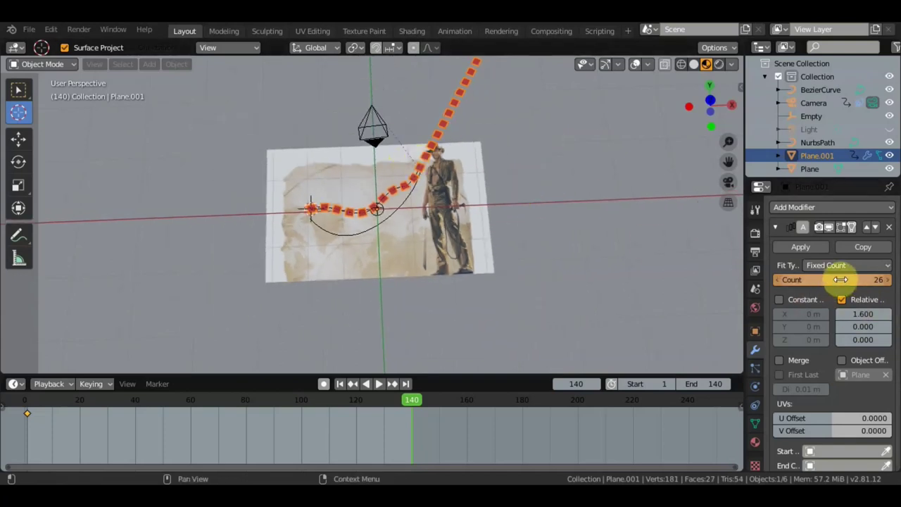
left_click_drag(830, 279, 803, 279)
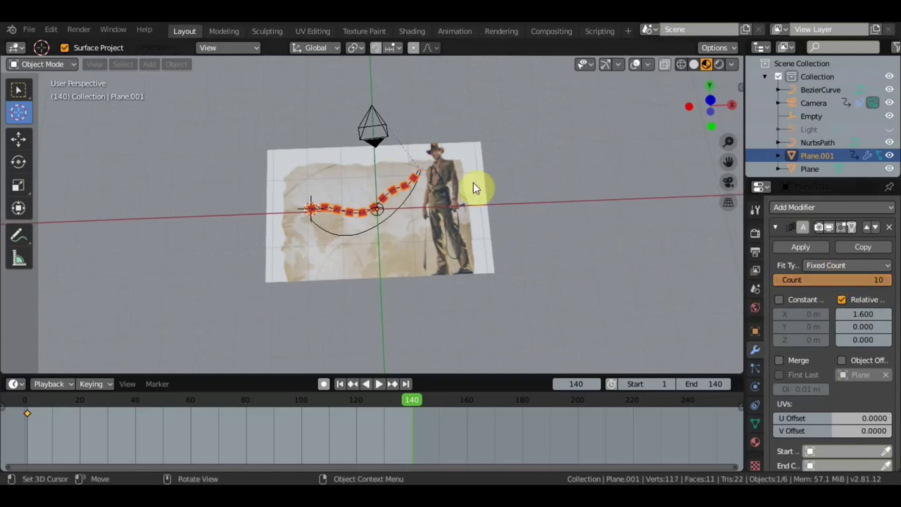
Widen Relative Offset X to 1.900 and keyframe the Count of 10 at frame 140
scroll(454, 180, "up", 4)
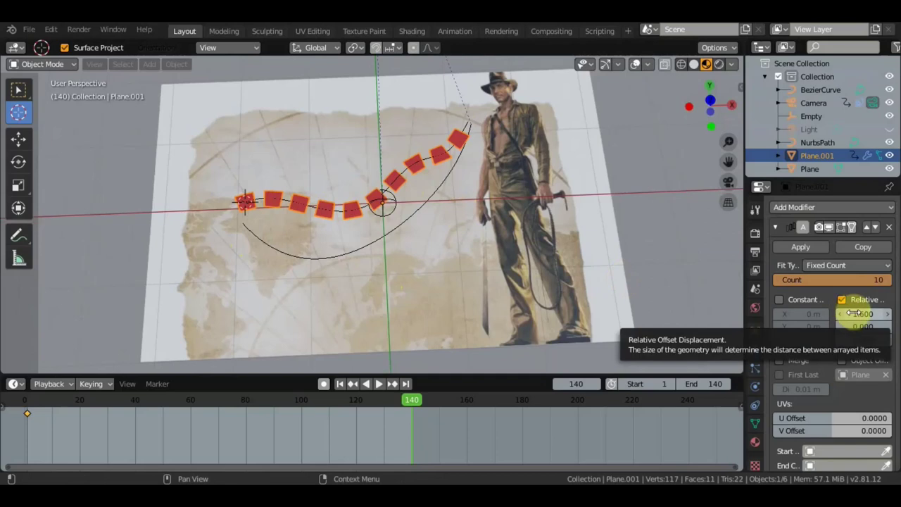
mouse_move(862, 314)
left_mouse_down()
mouse_move(887, 314)
mouse_move(876, 314)
left_mouse_up()
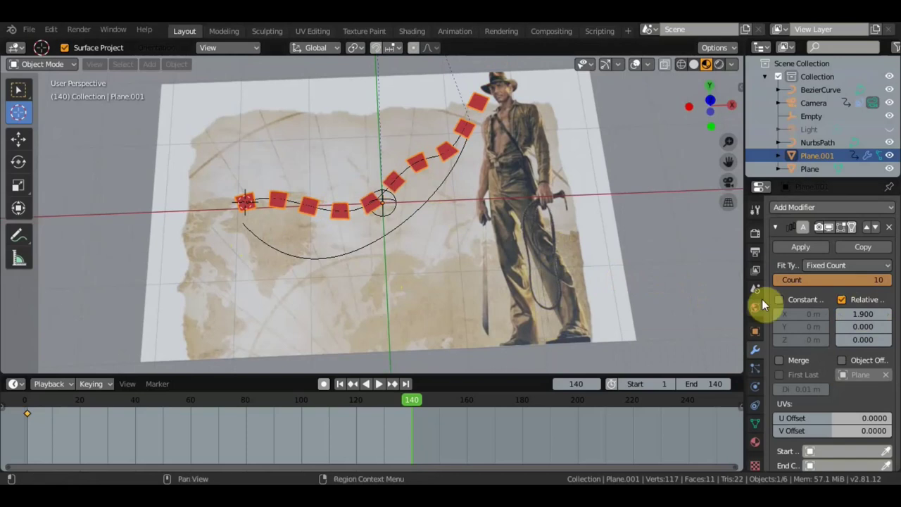
key("i")
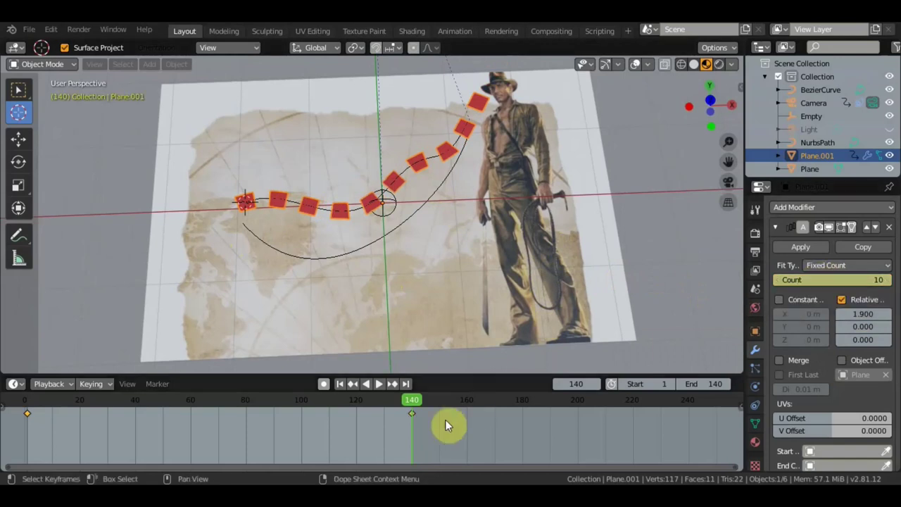
Preview the growing chain, return to frame 1, and select the Empty at the curve centre
left_click(378, 384)
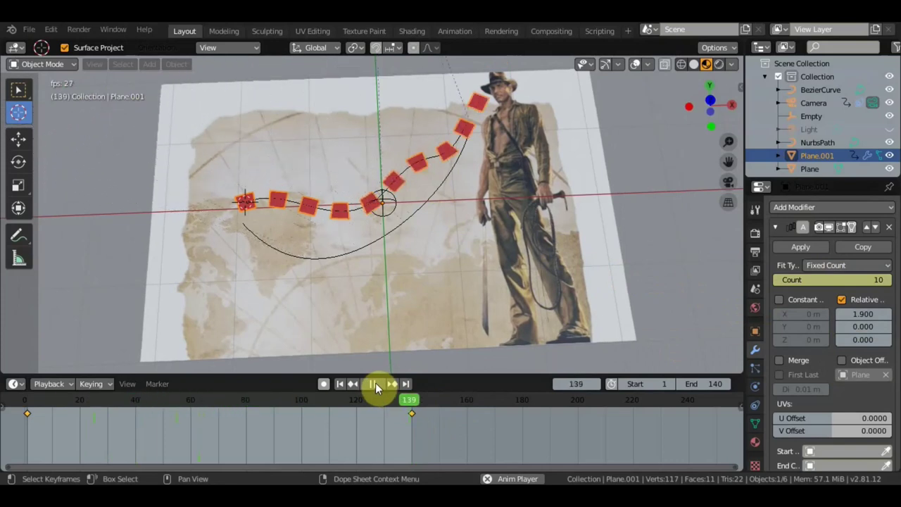
left_click(377, 384)
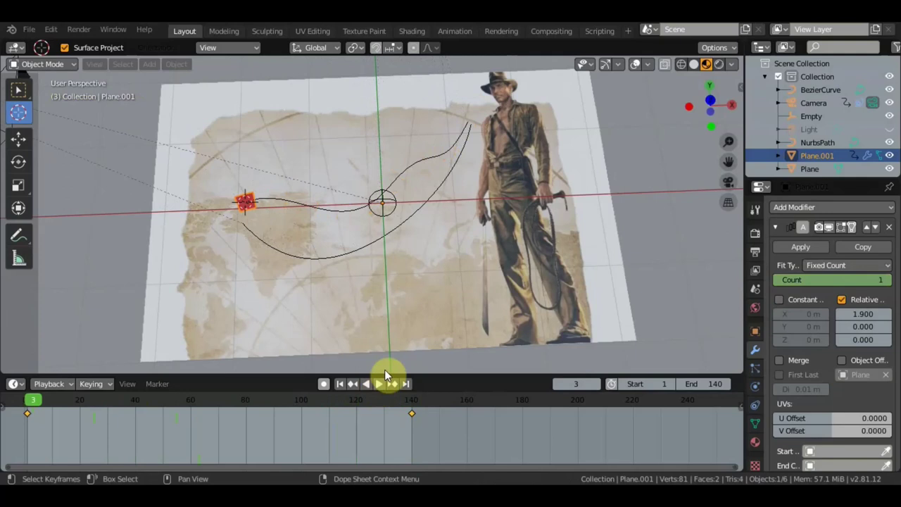
left_click(28, 399)
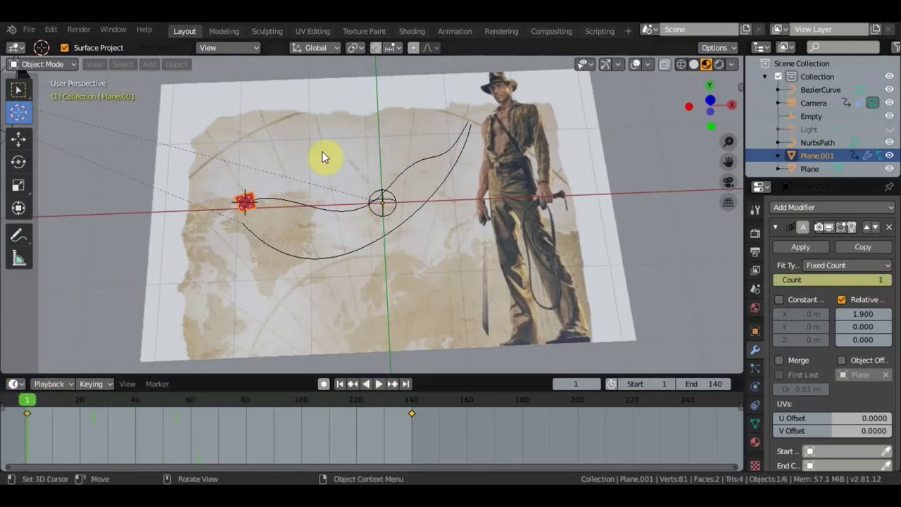
left_click(395, 196)
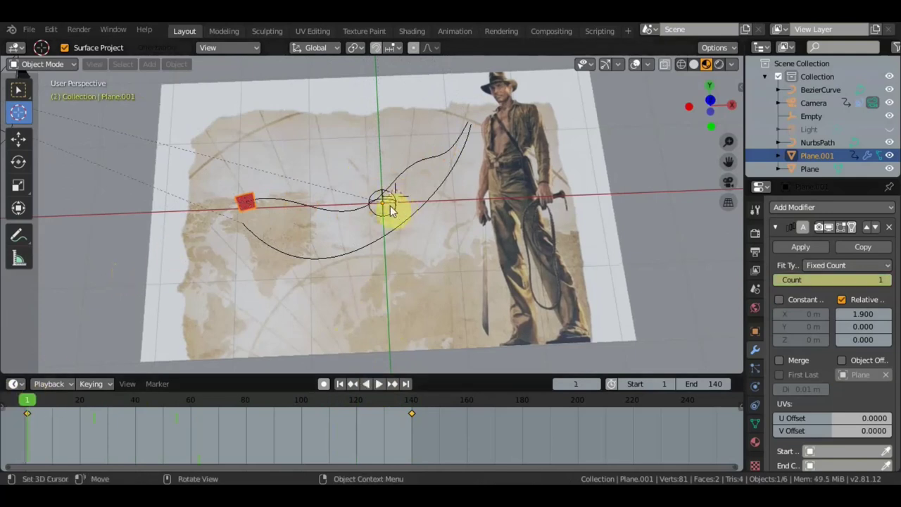
left_click(248, 204)
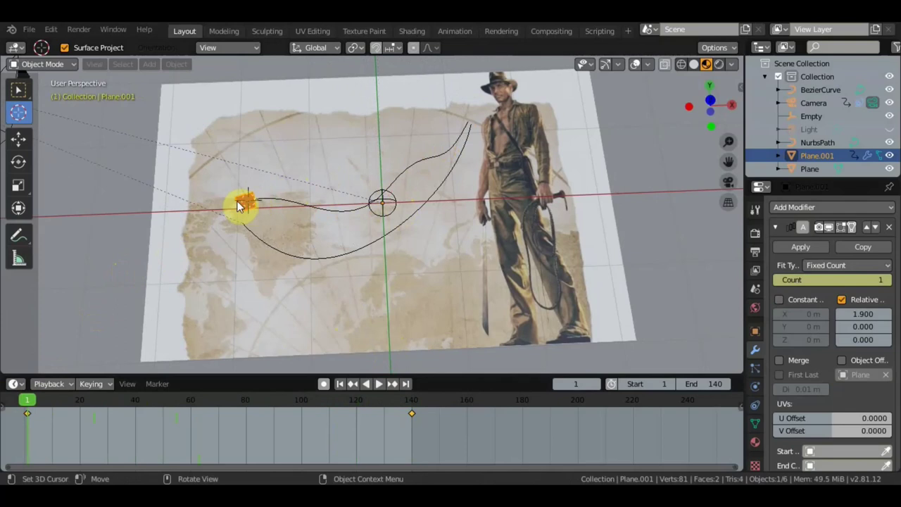
left_click(18, 90)
left_click(399, 210)
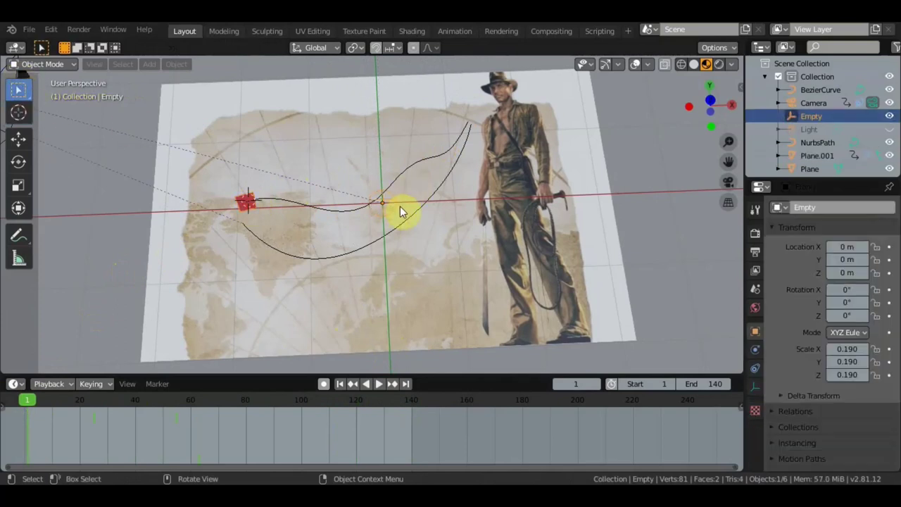
Move the Empty to the first square at the curve's left start and scale it to 0.097
key("g")
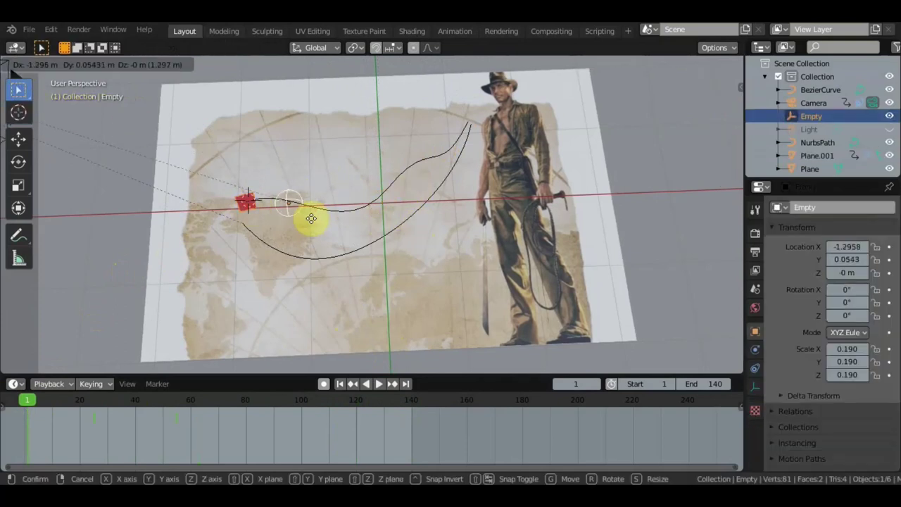
left_click(281, 210)
mouse_move(290, 203)
middle_mouse_down()
mouse_move(301, 109)
mouse_move(296, 129)
mouse_move(261, 164)
mouse_move(275, 187)
middle_mouse_up()
scroll(262, 165, "up", 3)
scroll(150, 190, "up", 2)
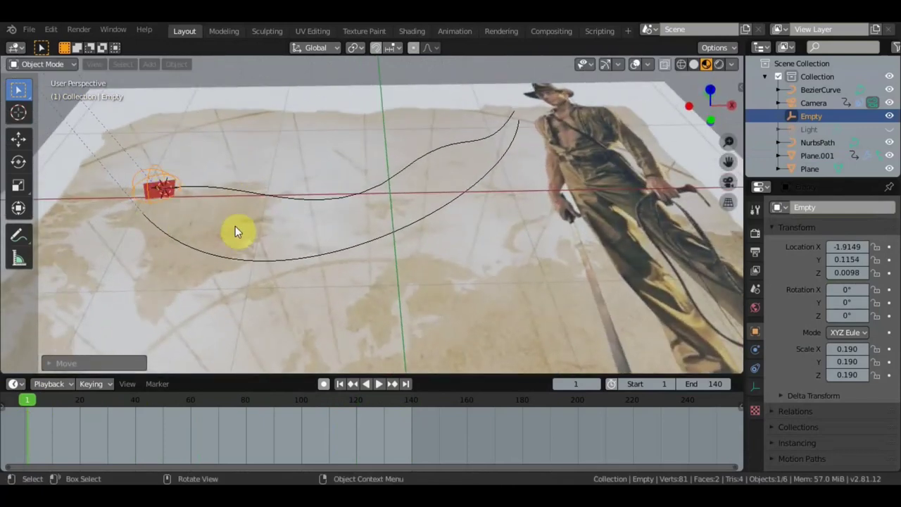
key("s")
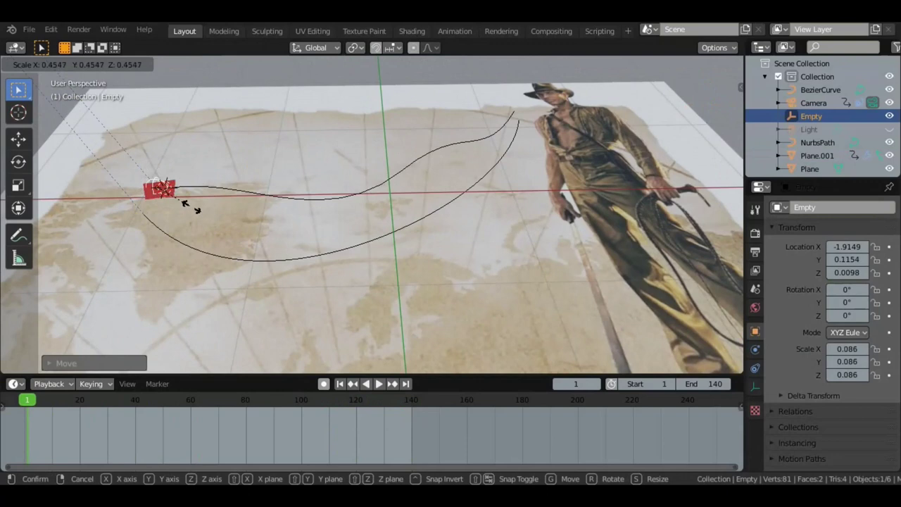
left_click(205, 204)
Keyframe the Empty's location at frame 1
scroll(197, 240, "up", 3)
middle_click_drag(193, 261, 200, 270)
scroll(200, 270, "down", 3)
middle_click_drag(201, 227, 221, 196)
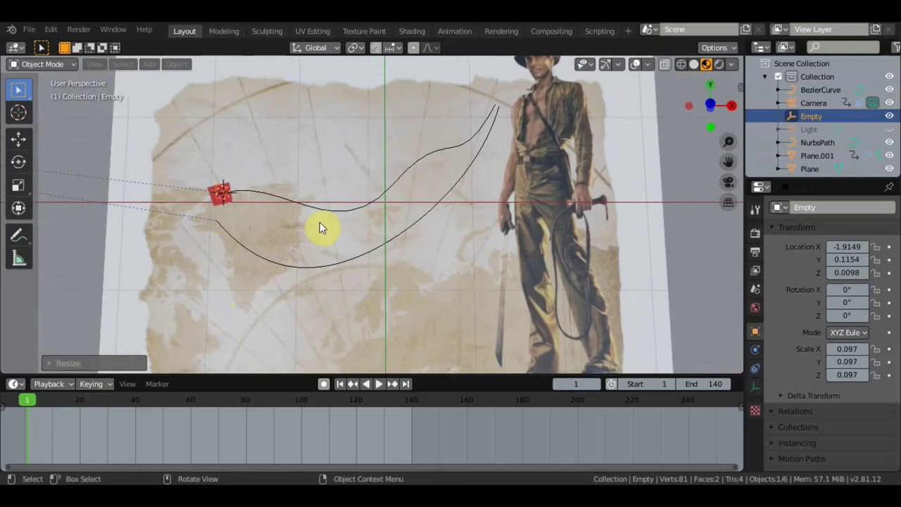
key("i")
left_click(286, 227)
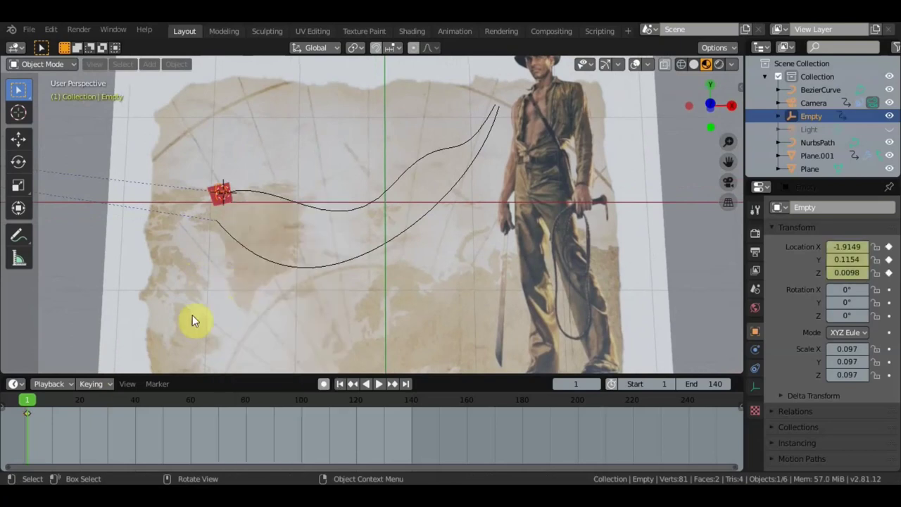
At frame 58, slide the Empty rightward along the curve and keyframe its location
key("space")
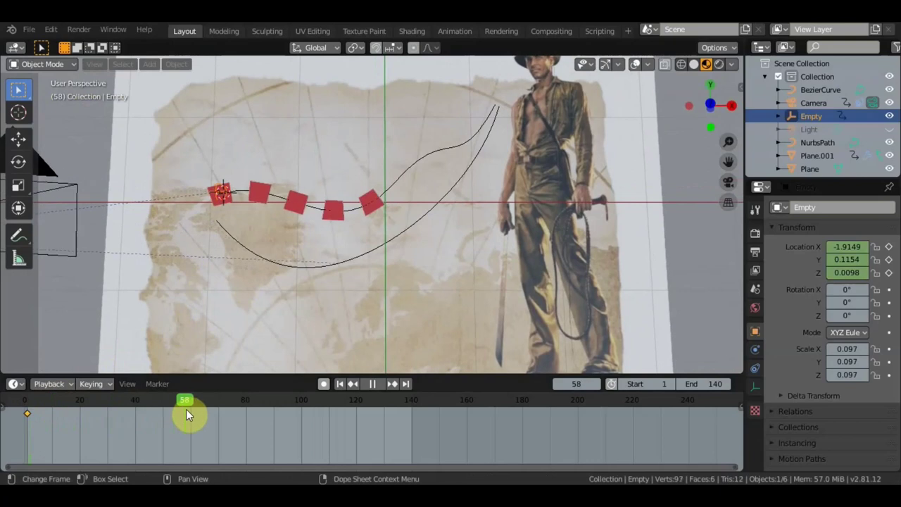
key("space")
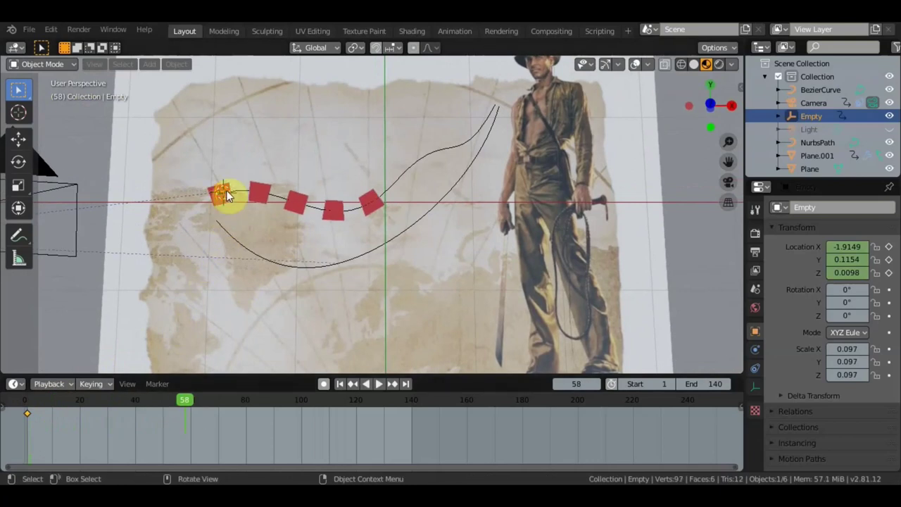
left_click_drag(227, 195, 375, 201)
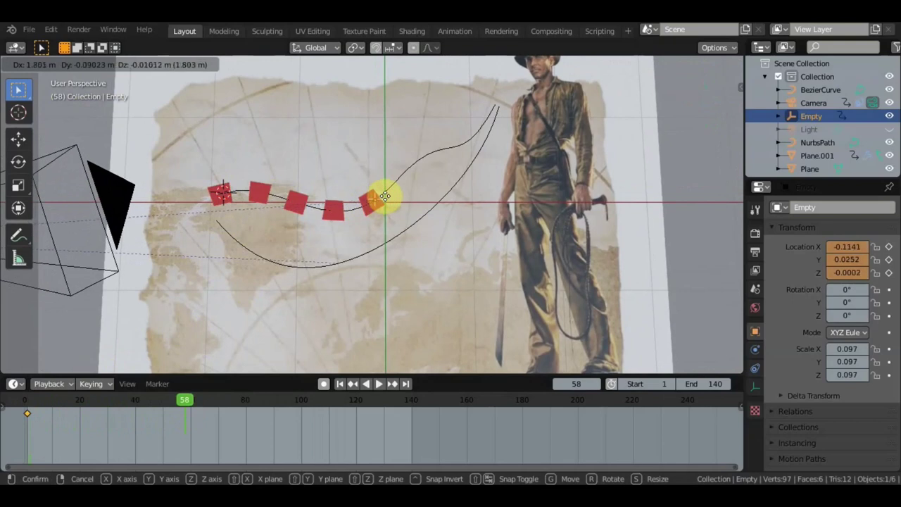
left_click_drag(374, 201, 384, 198)
mouse_move(383, 198)
middle_mouse_down()
mouse_move(364, 164)
mouse_move(374, 111)
middle_mouse_up()
key("g")
left_click(407, 163)
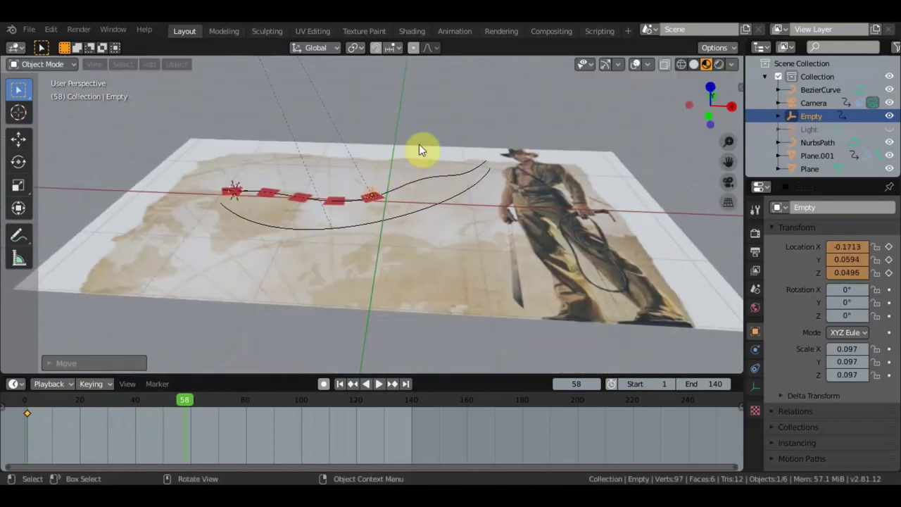
key("i")
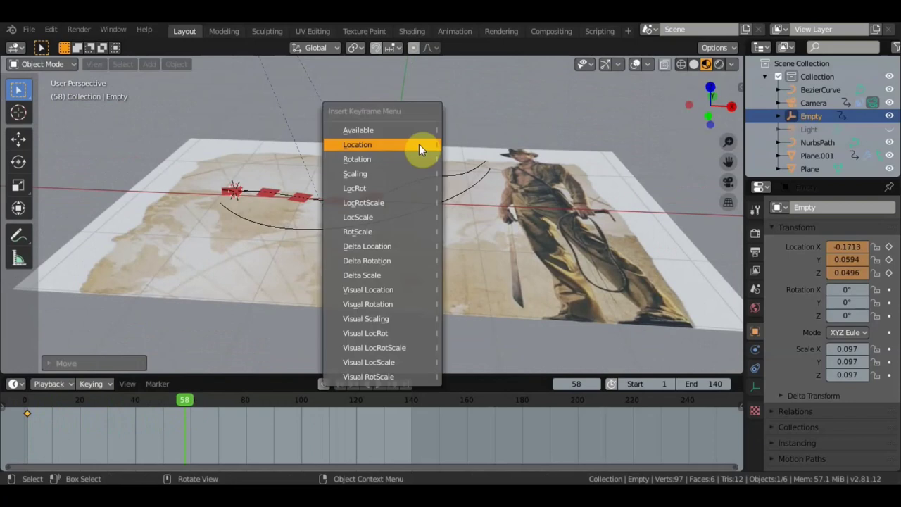
left_click(419, 145)
At frame 121, move the Empty near the curve end by the figure and keyframe its location
mouse_move(437, 164)
middle_mouse_down()
mouse_move(432, 264)
mouse_move(239, 391)
middle_mouse_up()
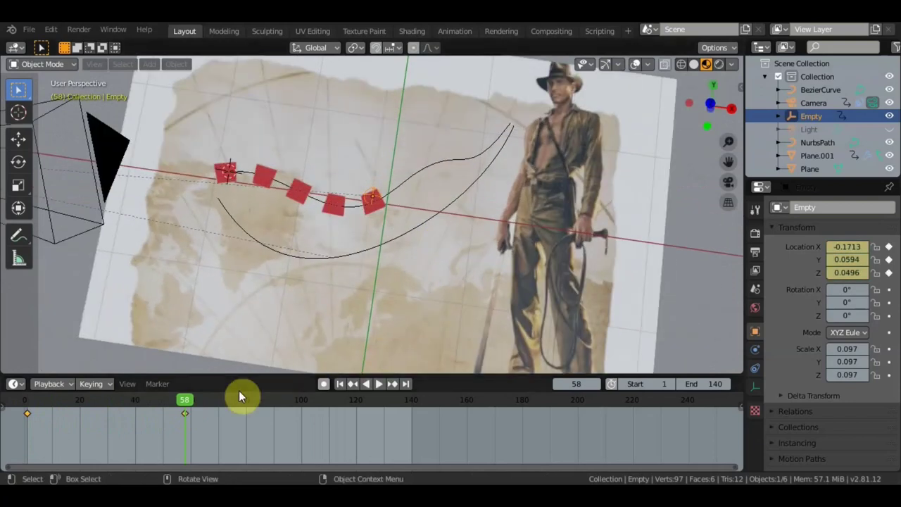
key("space")
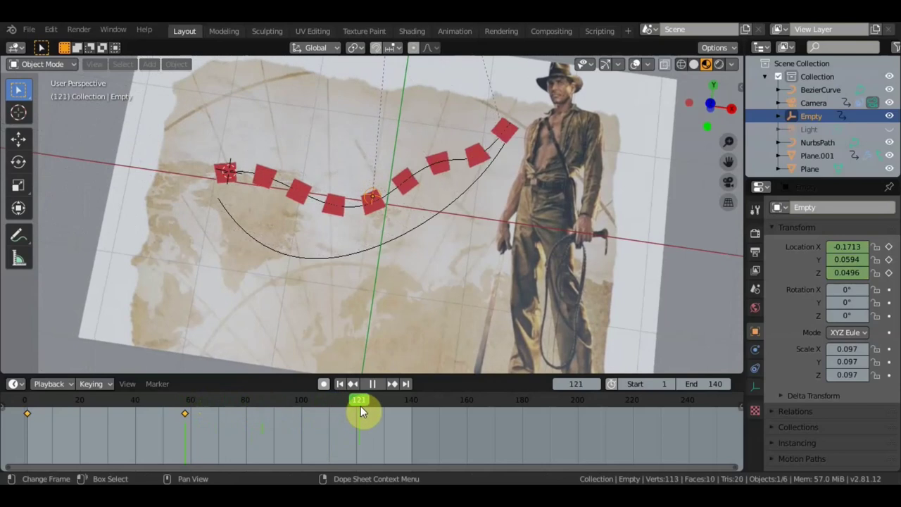
key("space")
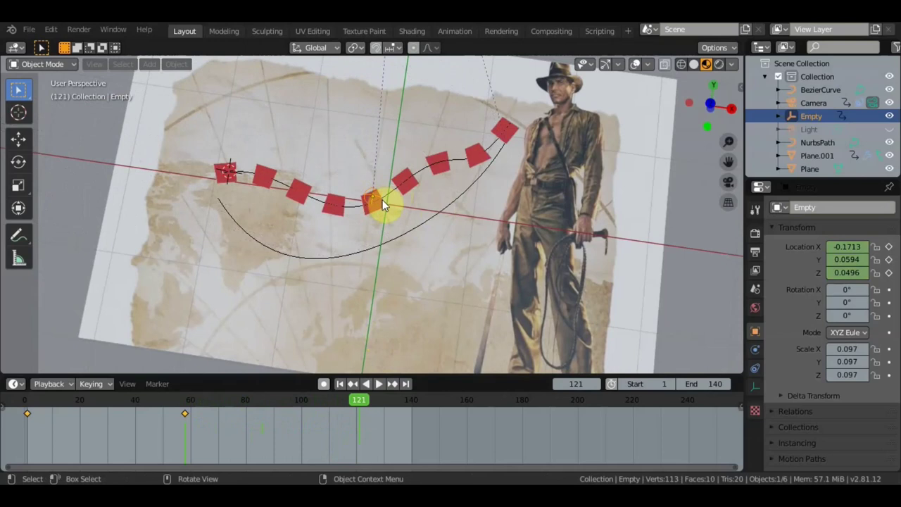
key("g")
left_click(517, 131)
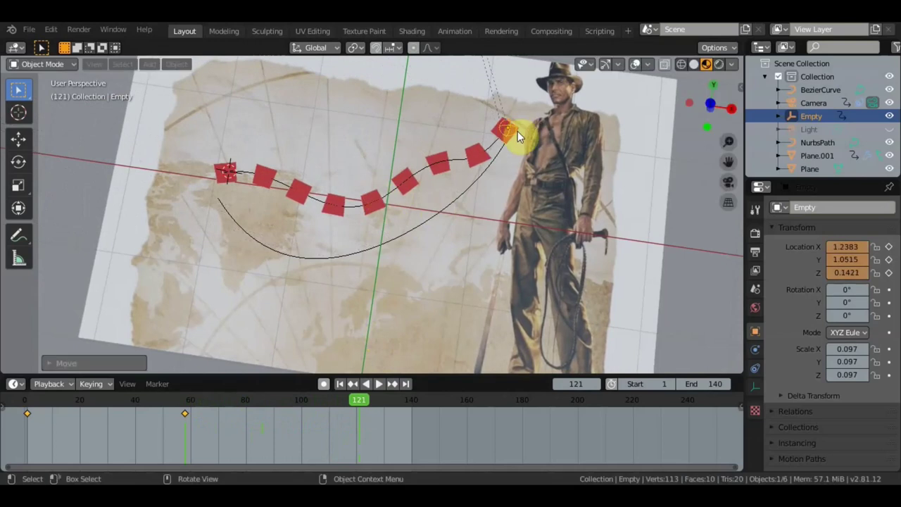
mouse_move(495, 160)
middle_mouse_down()
mouse_move(458, 68)
mouse_move(515, 395)
middle_mouse_up()
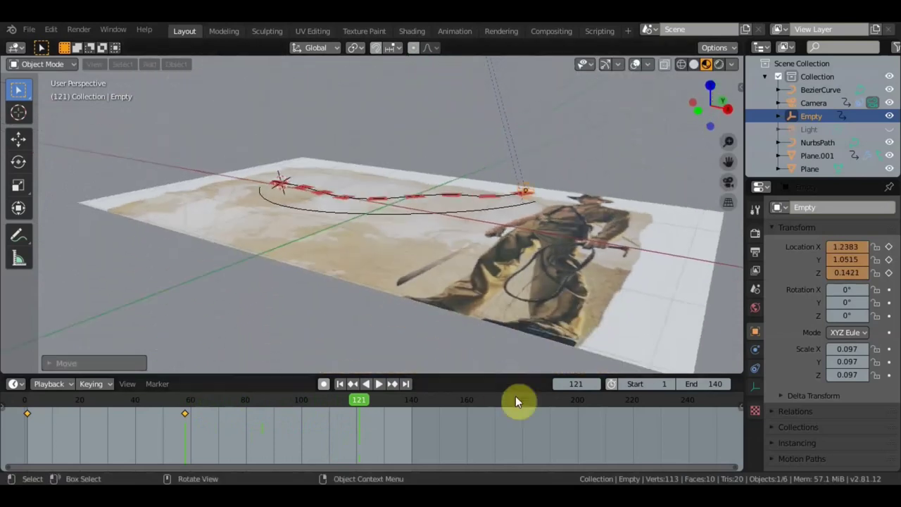
key("g")
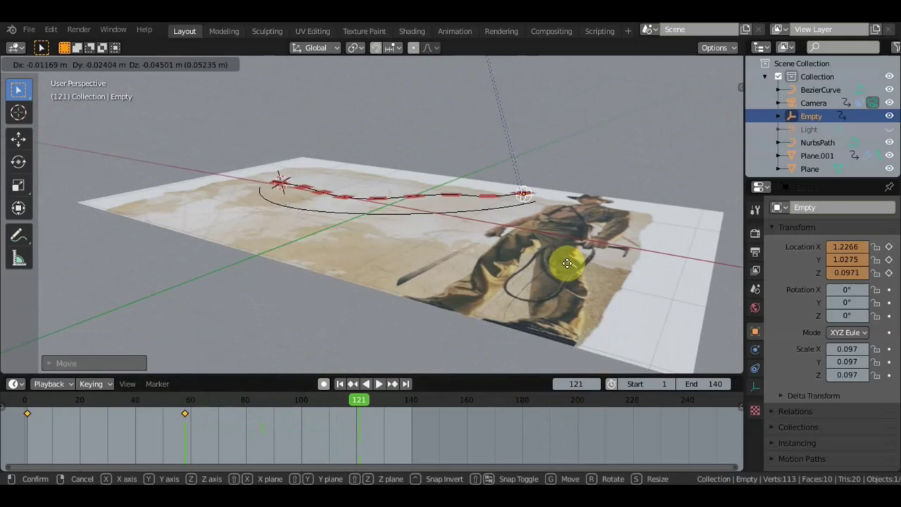
left_click(567, 263)
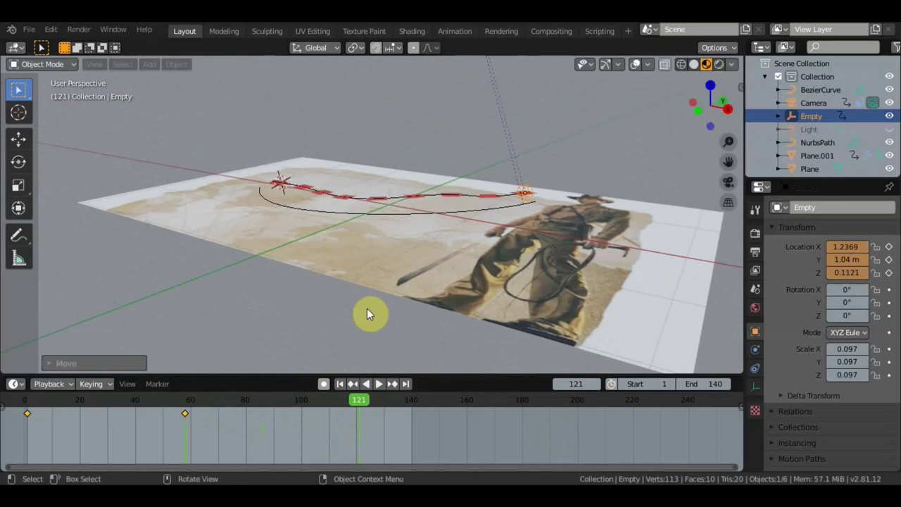
key("i")
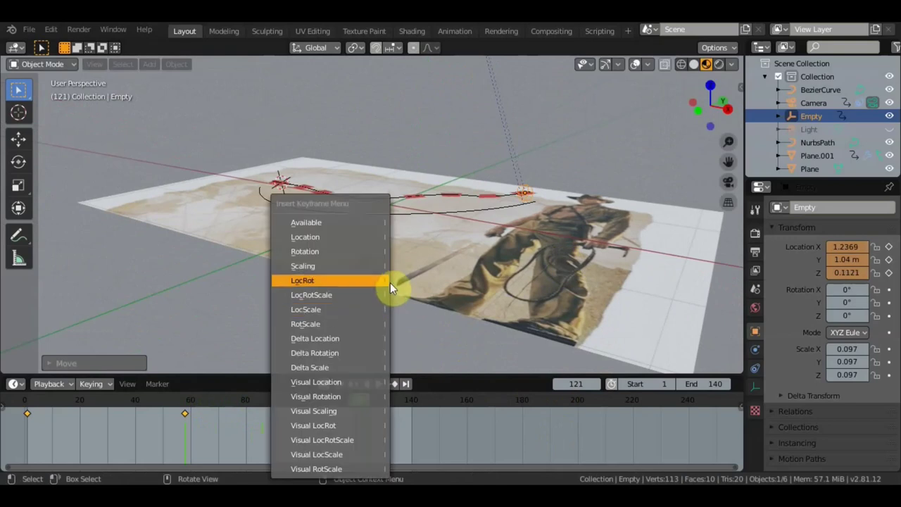
left_click(359, 241)
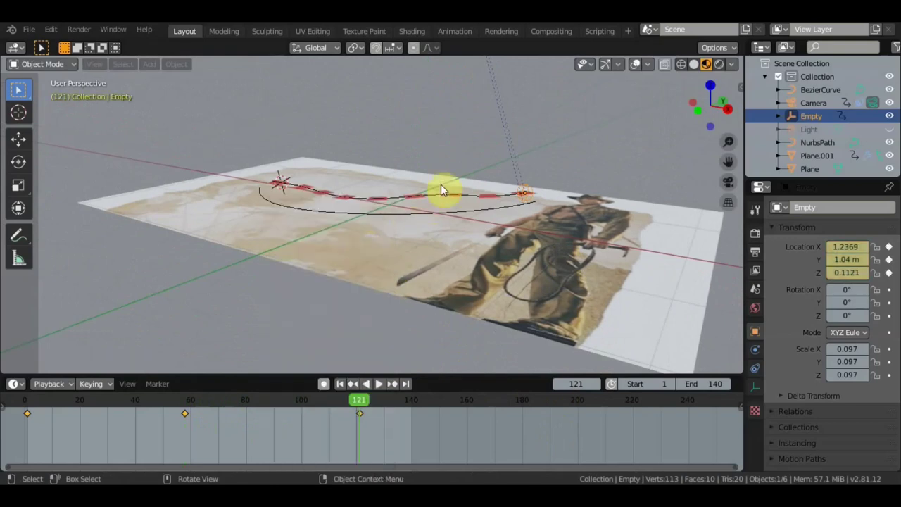
At frame 140, place the Empty at the path's end (X 1.4581, Y 1.4581, Z 0.1523) and keyframe location
middle_click_drag(427, 200, 502, 255)
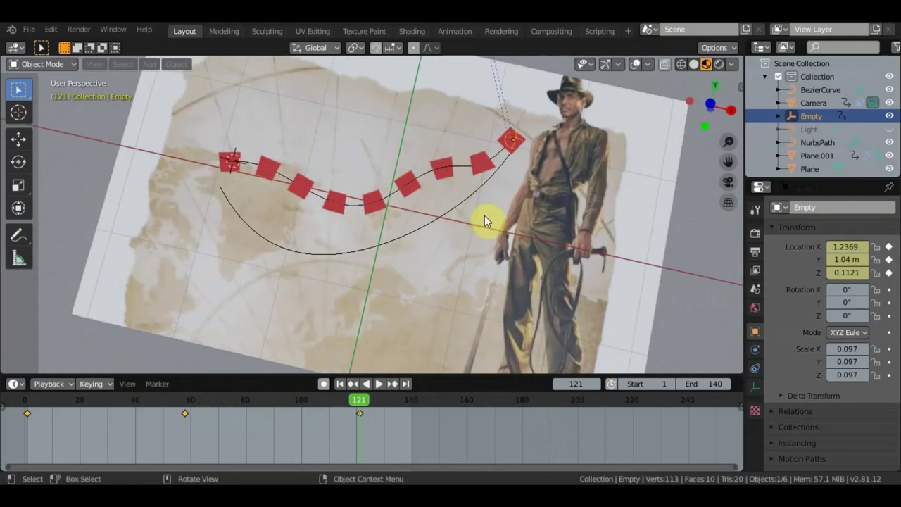
left_click_drag(361, 401, 413, 405)
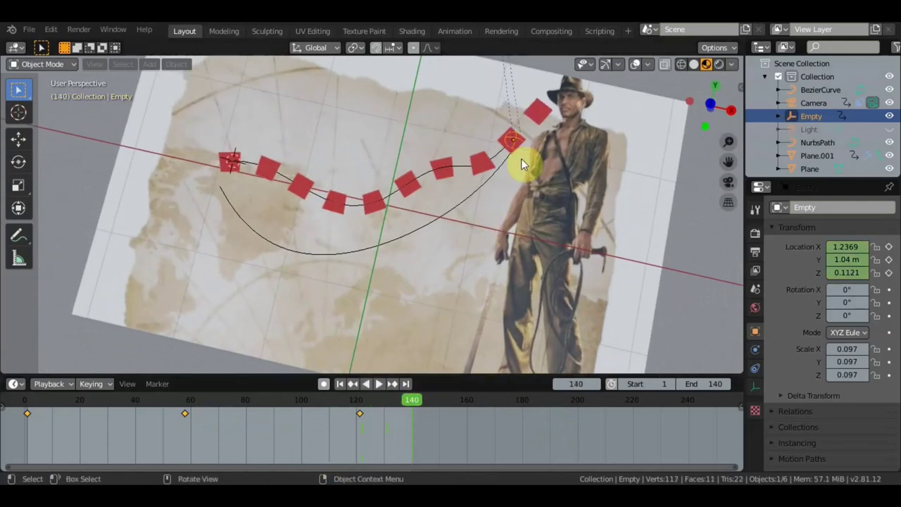
key("g")
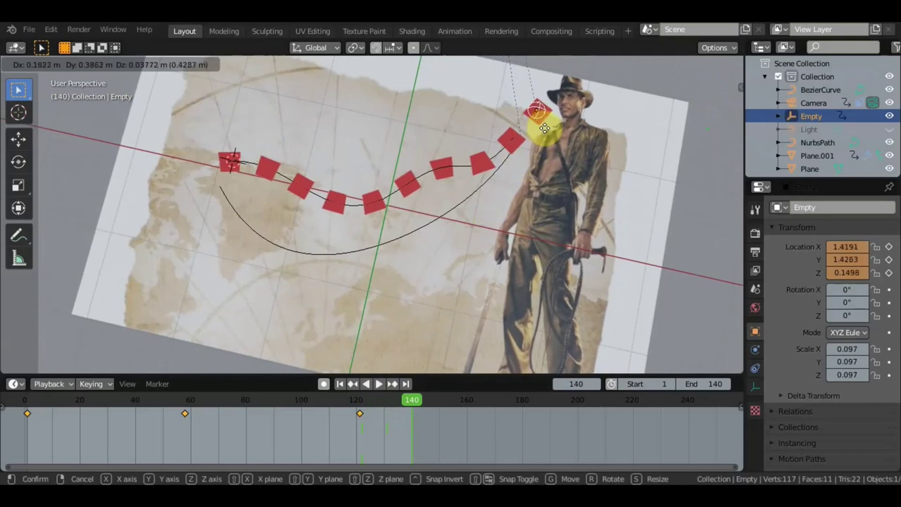
left_click(547, 133)
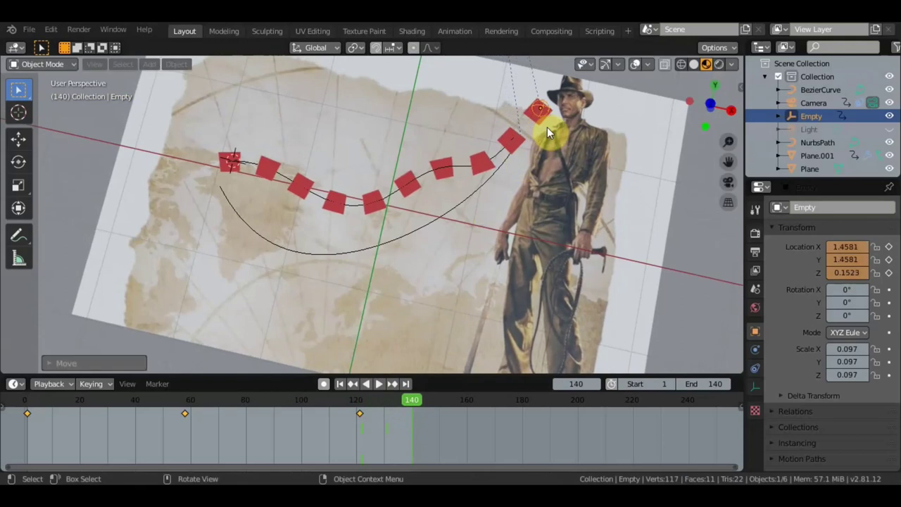
key("i")
left_click(547, 126)
scroll(527, 146, "down", 4)
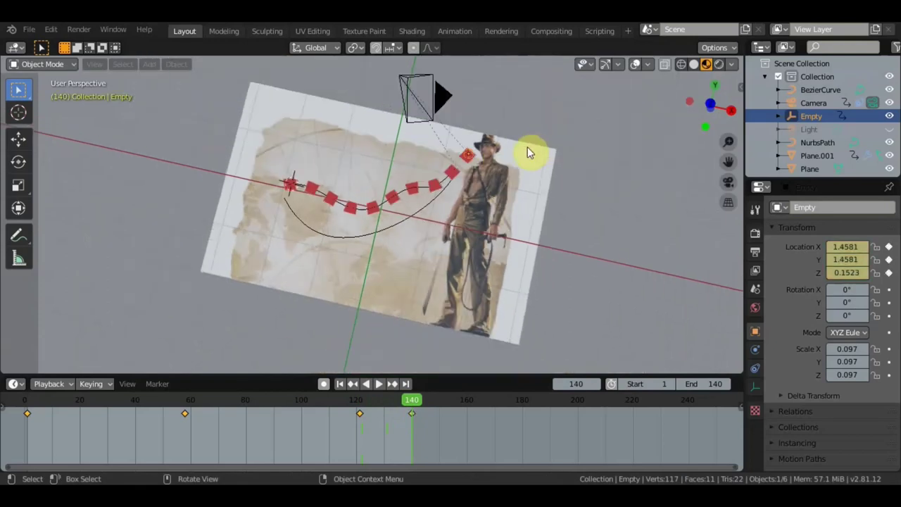
In camera view, select the Camera, show its transform values and keyframe its X rotation
key("KP_0")
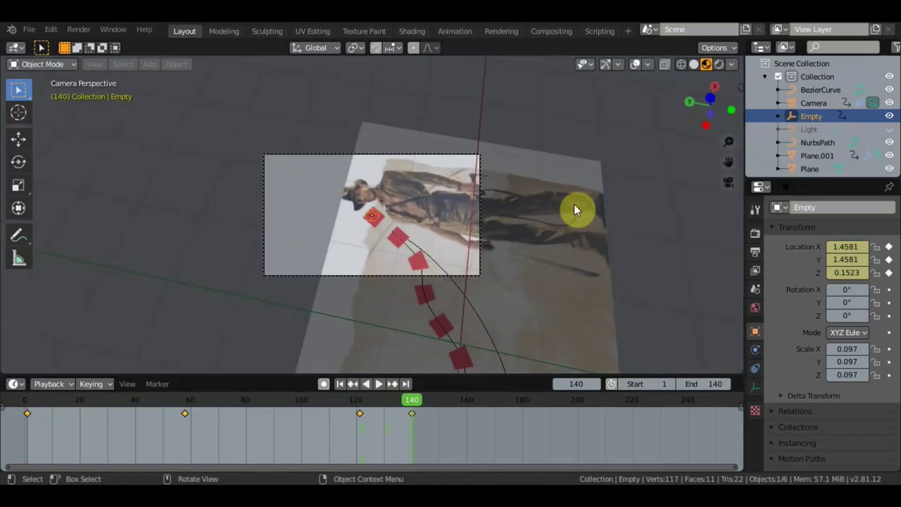
scroll(601, 202, "down", 3)
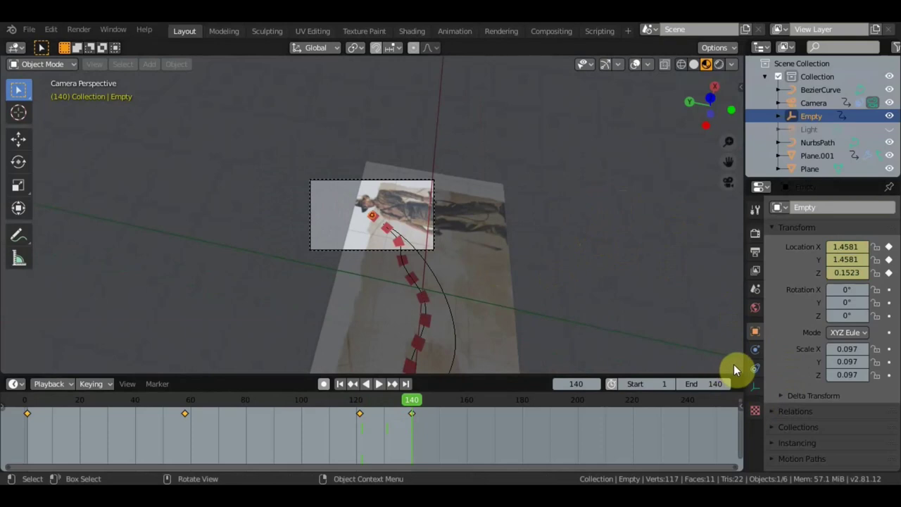
left_click(810, 102)
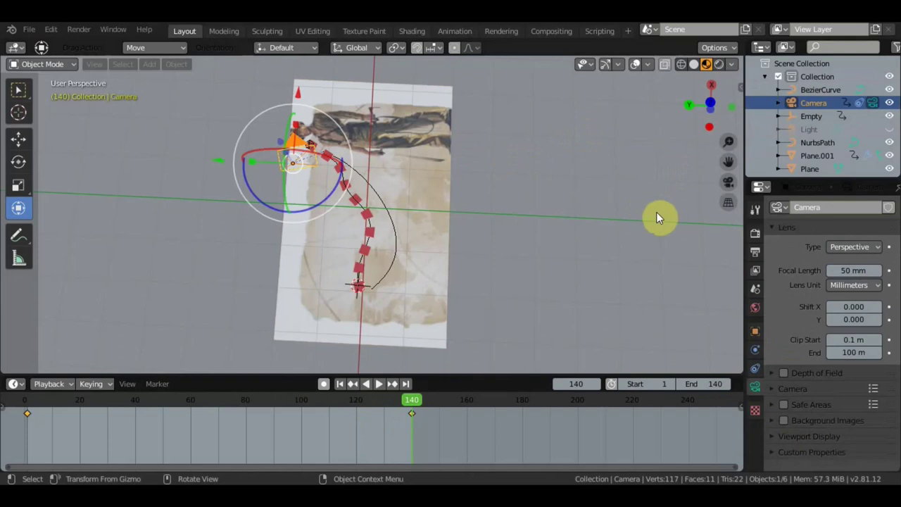
key("n")
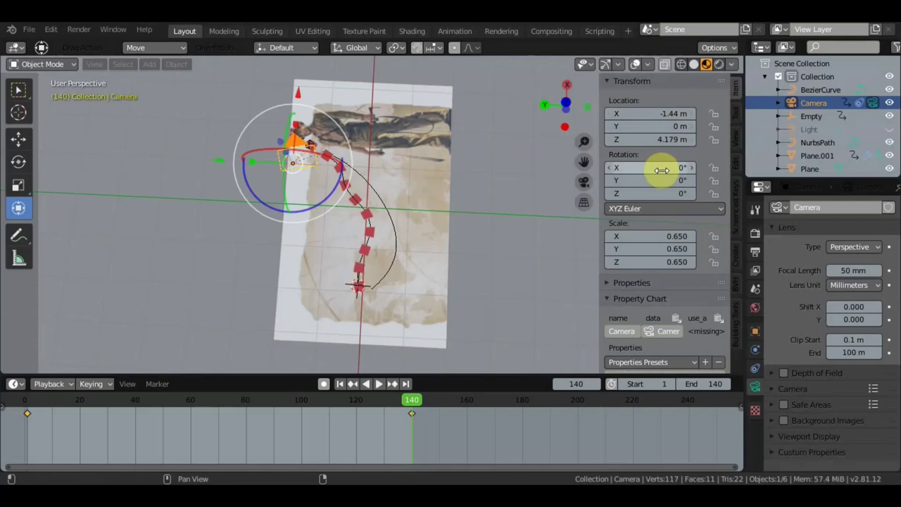
key("i")
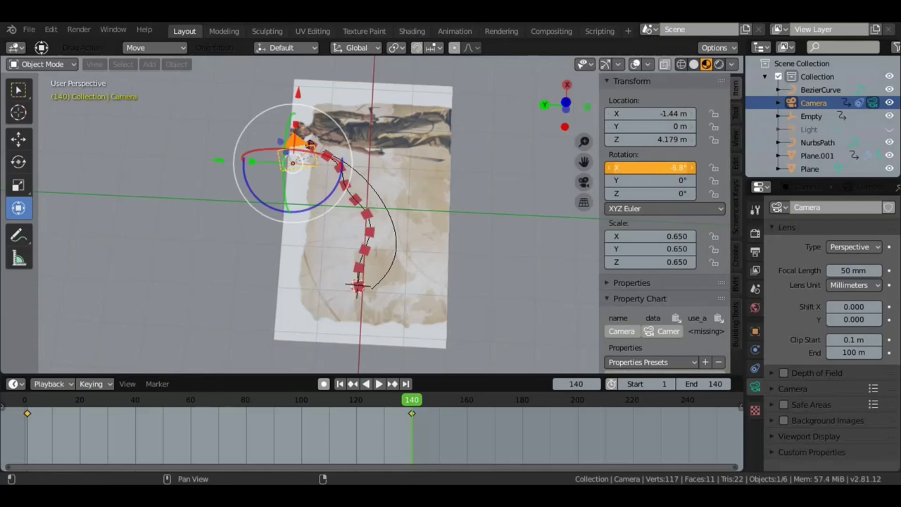
At frame 1, tilt the camera to rotation X -7.2°, Y 0.5°, and adjust its X location and Z rotation
mouse_move(404, 398)
left_mouse_down()
mouse_move(269, 401)
mouse_move(109, 431)
left_mouse_up()
left_click_drag(90, 432, 26, 435)
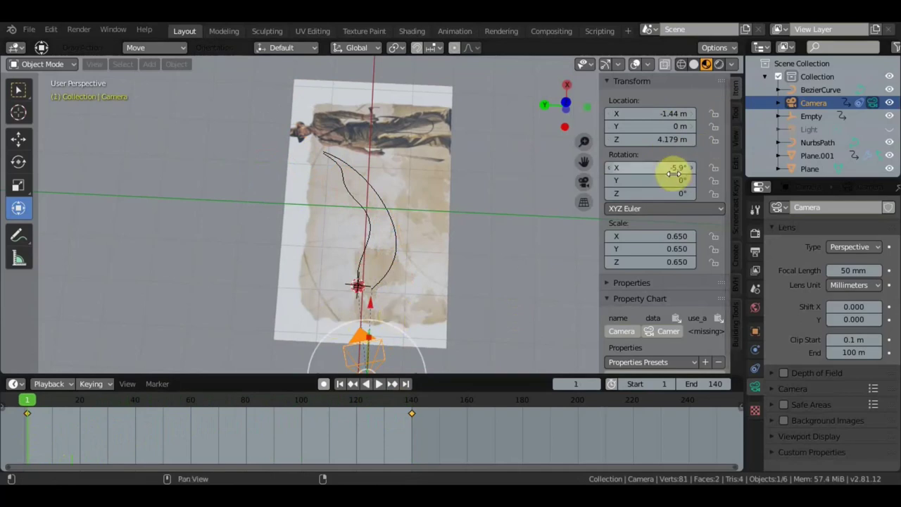
left_click_drag(662, 178, 662, 178)
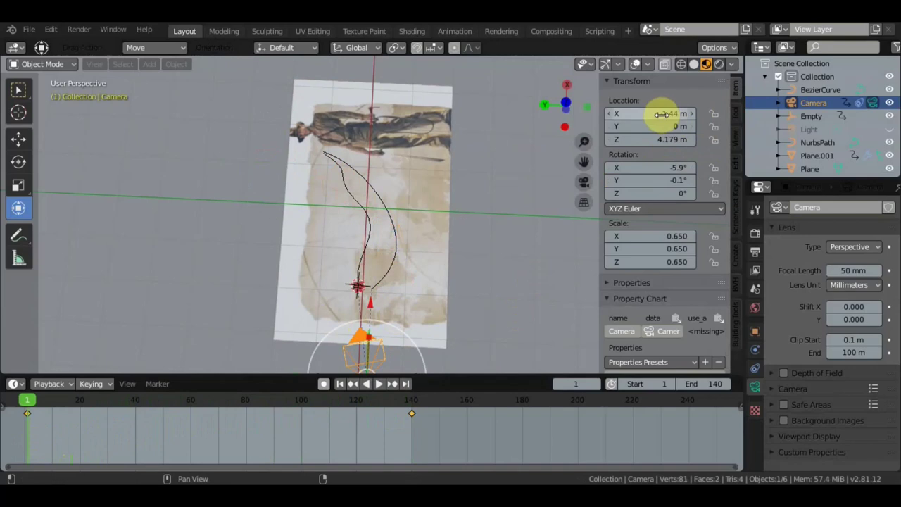
left_click_drag(662, 114, 663, 138)
mouse_move(657, 193)
left_mouse_down()
mouse_move(669, 168)
mouse_move(658, 165)
left_mouse_up()
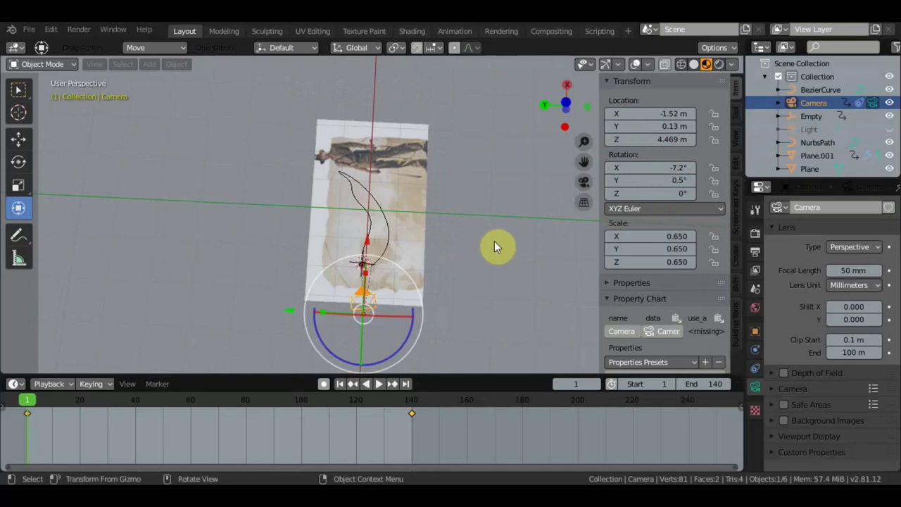
middle_click_drag(499, 243, 505, 241)
key("KP_7")
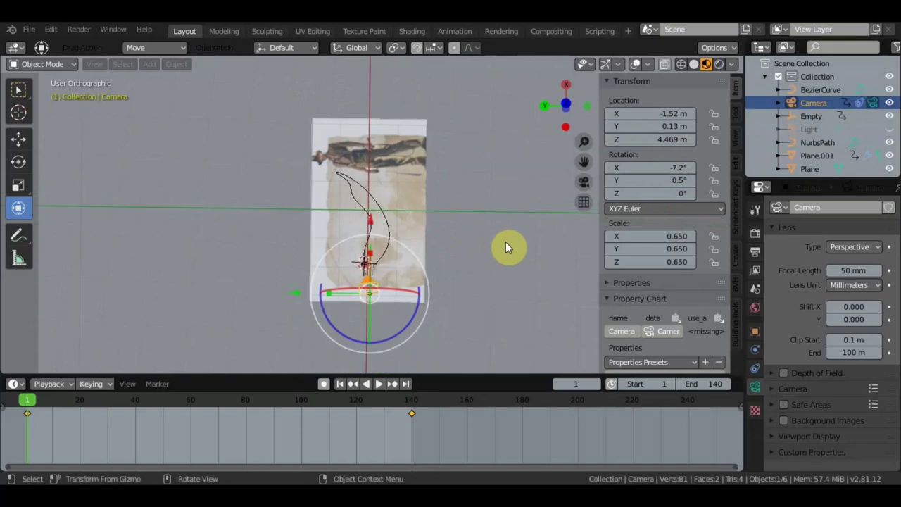
scroll(479, 200, "up", 2)
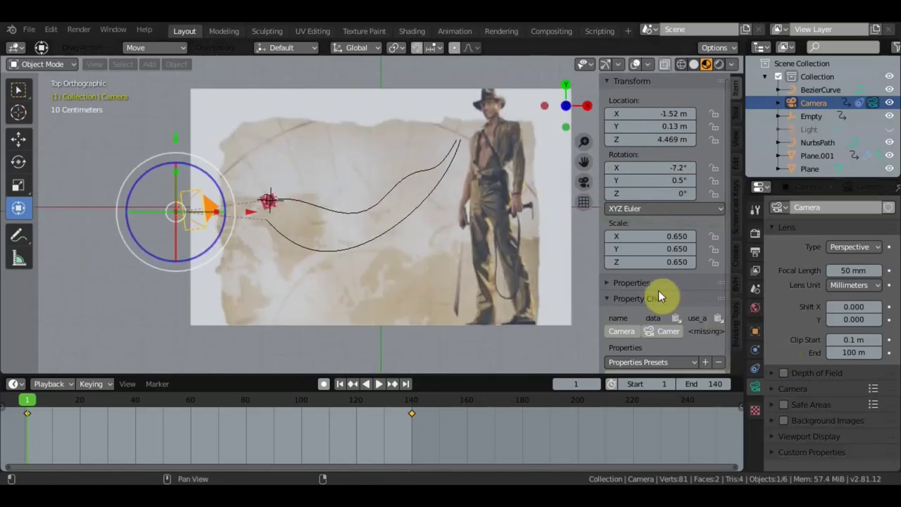
left_click(649, 261)
Set the camera's Z scale to 0.760 and X location to 0.010012 m
left_click_drag(649, 262, 669, 262)
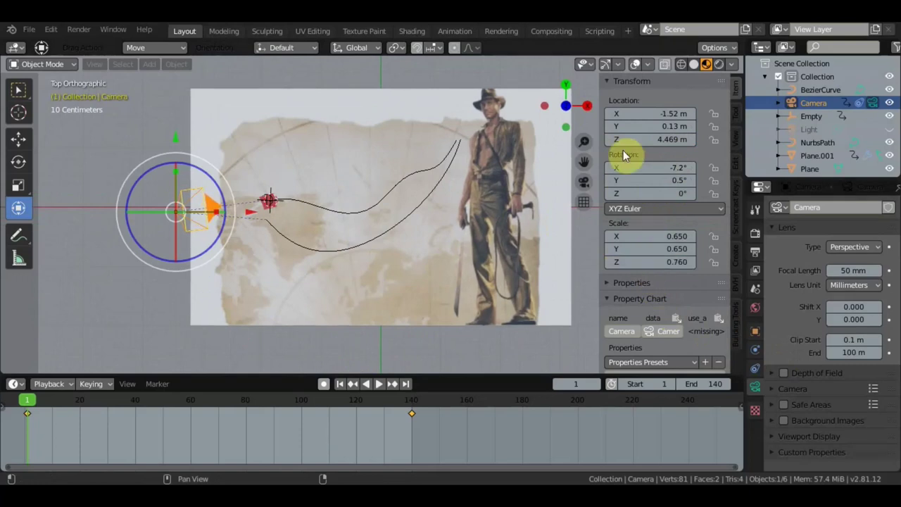
left_click(648, 113)
left_click_drag(649, 113, 614, 114)
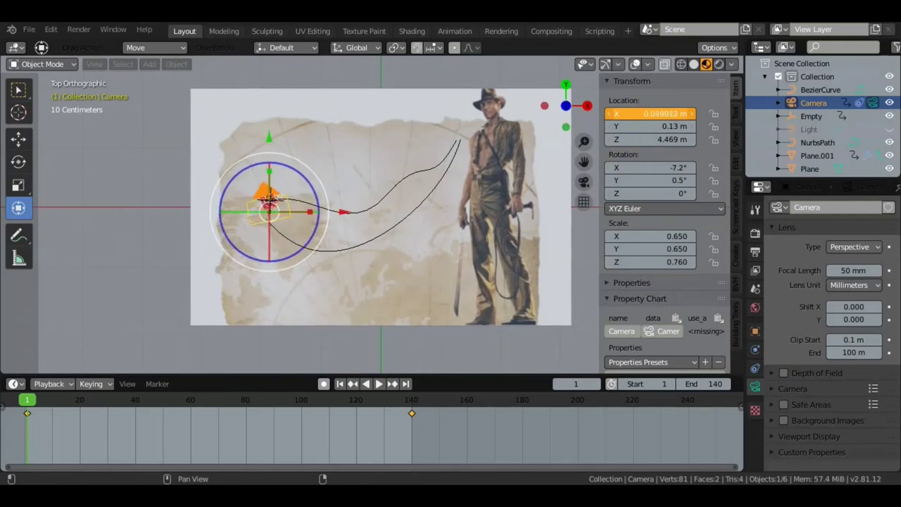
left_click_drag(613, 113, 634, 122)
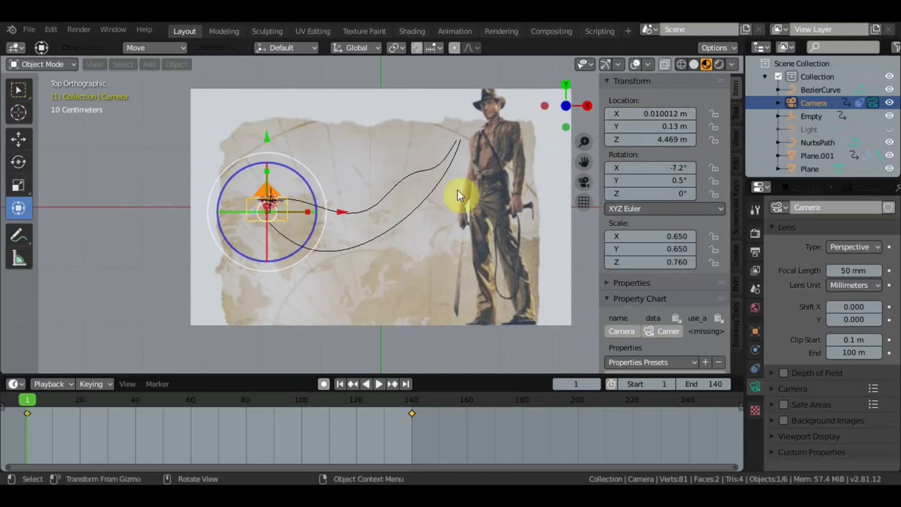
Keyframe the camera's location at frame 1, then play and scrub the animation to check it
key("i")
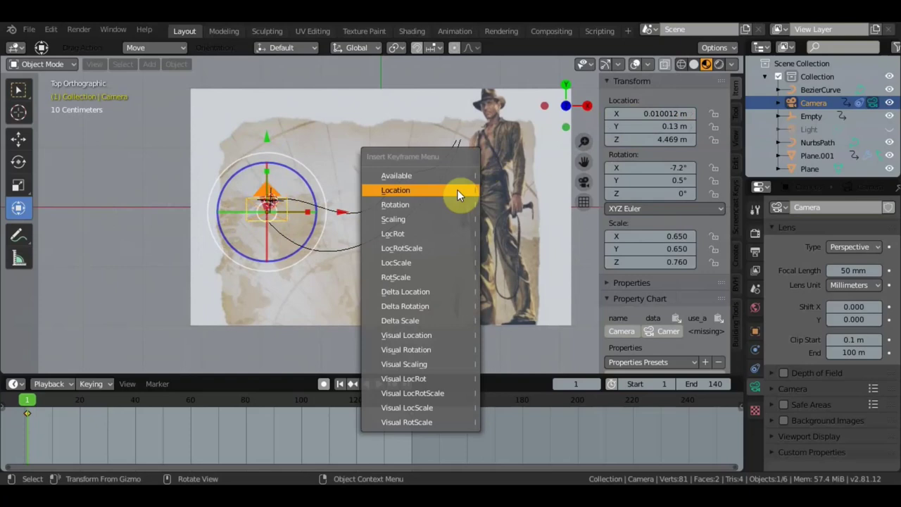
left_click(457, 189)
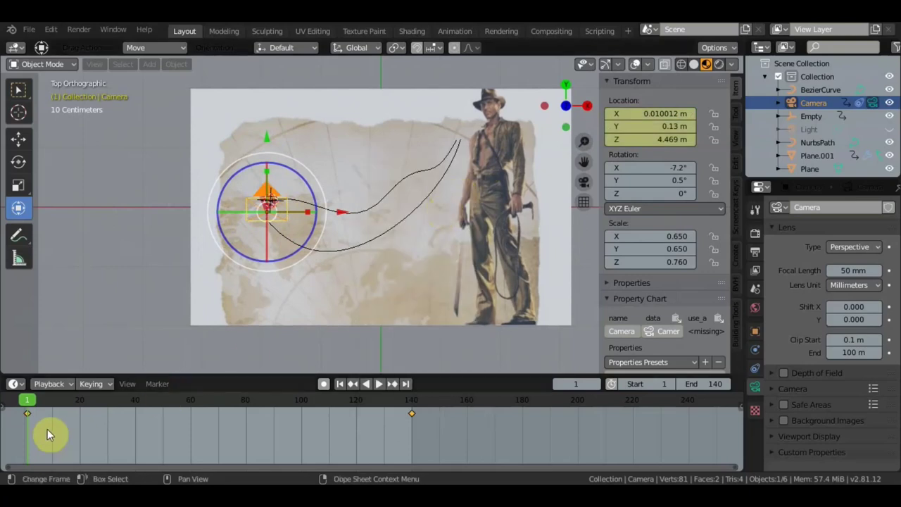
key("space")
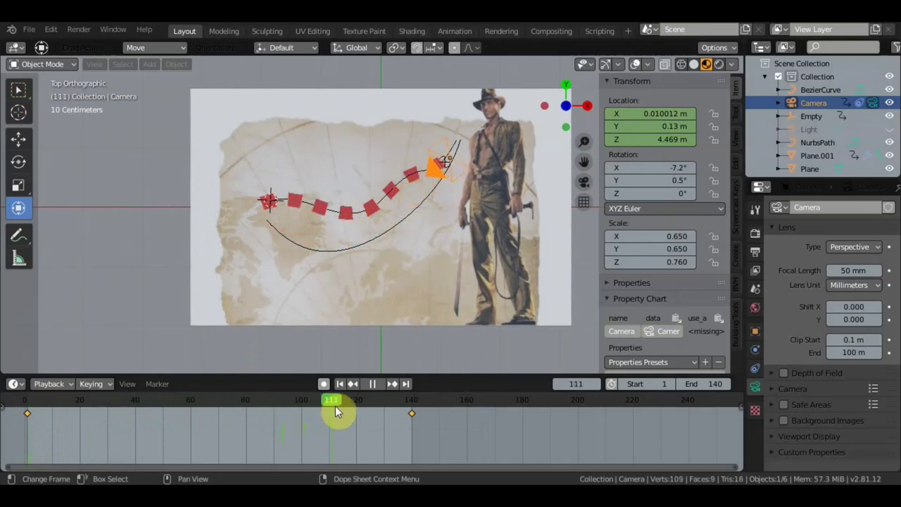
mouse_move(383, 412)
left_mouse_down()
mouse_move(326, 410)
mouse_move(412, 415)
left_mouse_up()
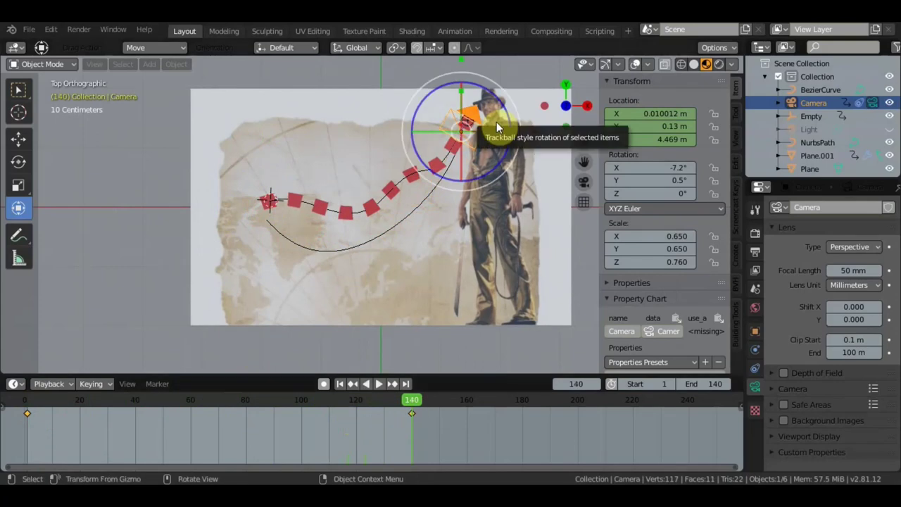
At frame 140, keyframe the camera's Z location and move it to Y -1.88 m, Z 3.659 m, X 0.070012 m
key("KP_0")
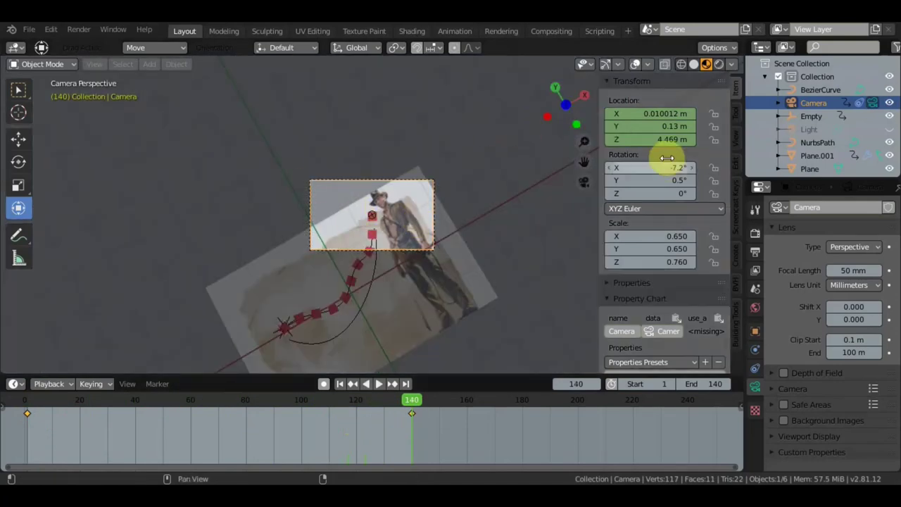
key("i")
mouse_move(655, 140)
left_mouse_down()
mouse_move(659, 126)
mouse_move(619, 126)
left_mouse_up()
mouse_move(679, 113)
left_mouse_down()
mouse_move(667, 140)
mouse_move(658, 139)
mouse_move(658, 113)
mouse_move(668, 114)
mouse_move(655, 113)
left_mouse_up()
left_click(655, 113)
left_click_drag(657, 168, 658, 168)
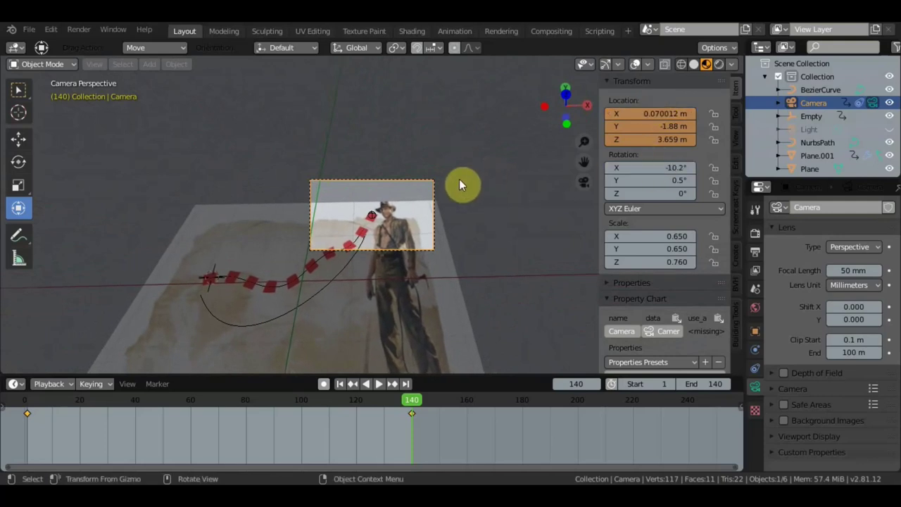
From outside camera view, rotate the camera steeply toward the path with the gizmo and R
key("KP_0")
mouse_move(459, 185)
middle_mouse_down()
mouse_move(565, 148)
mouse_move(515, 85)
mouse_move(529, 199)
mouse_move(499, 100)
middle_mouse_up()
mouse_move(508, 79)
left_mouse_down()
mouse_move(501, 131)
mouse_move(496, 122)
left_mouse_up()
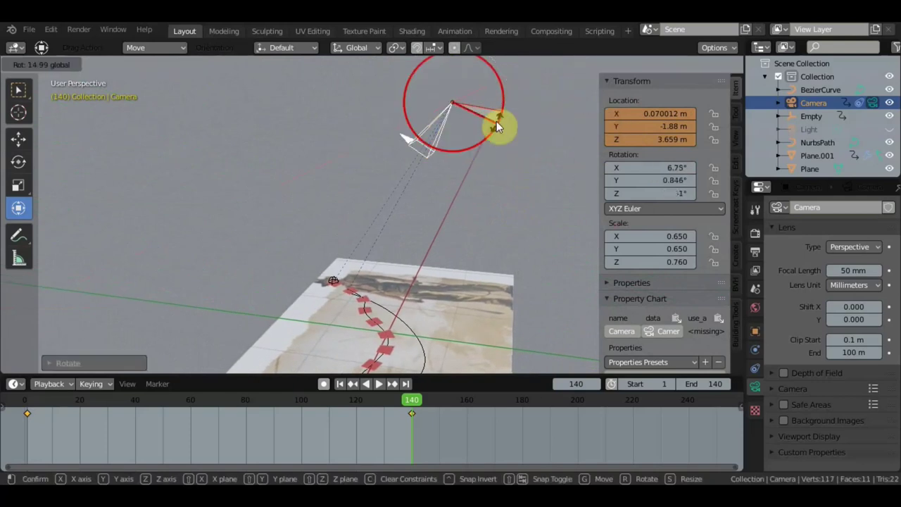
key("r")
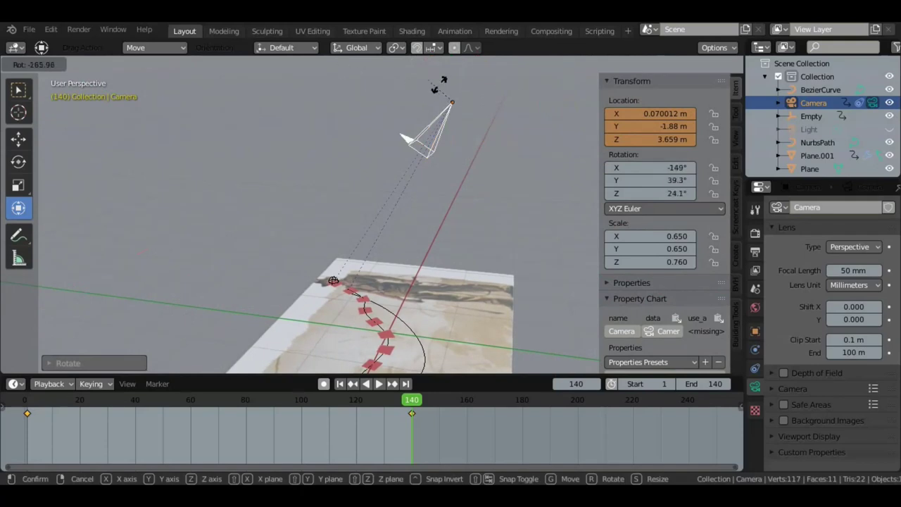
left_click(478, 162)
middle_click_drag(478, 163, 481, 172)
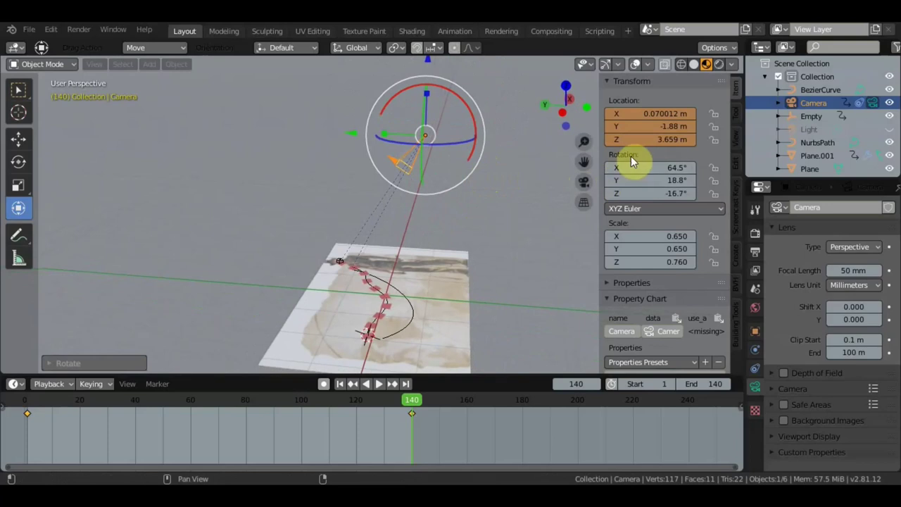
Raise the camera to Z 3.849 m and set rotation Y 22.1° and Z -19.8°
left_click_drag(648, 138, 676, 138)
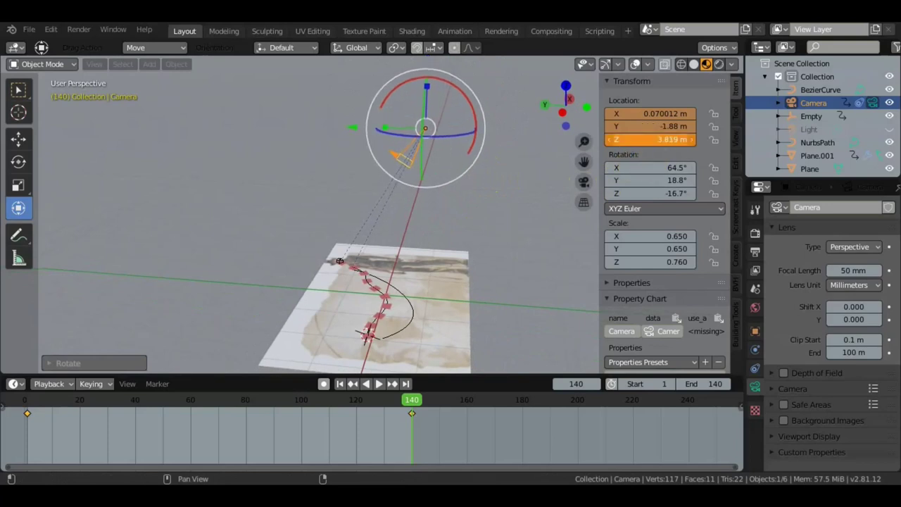
left_click(652, 177)
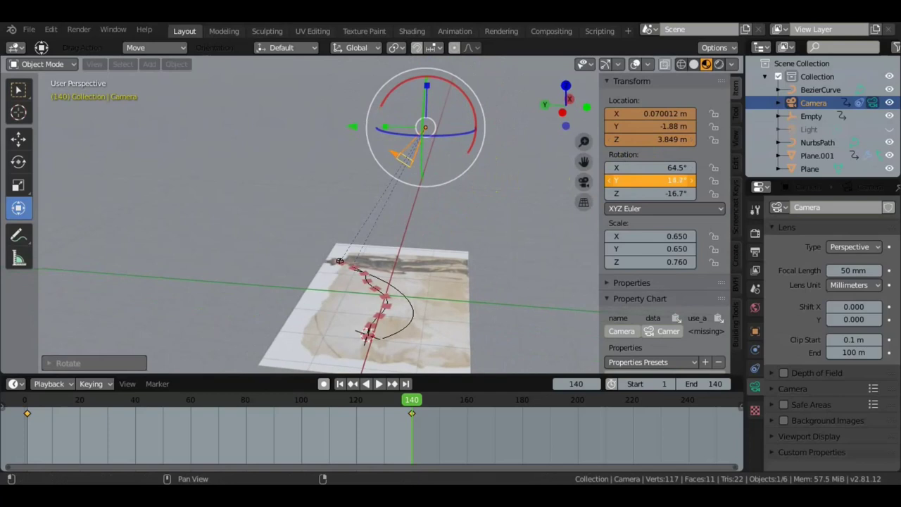
left_click_drag(652, 180, 655, 191)
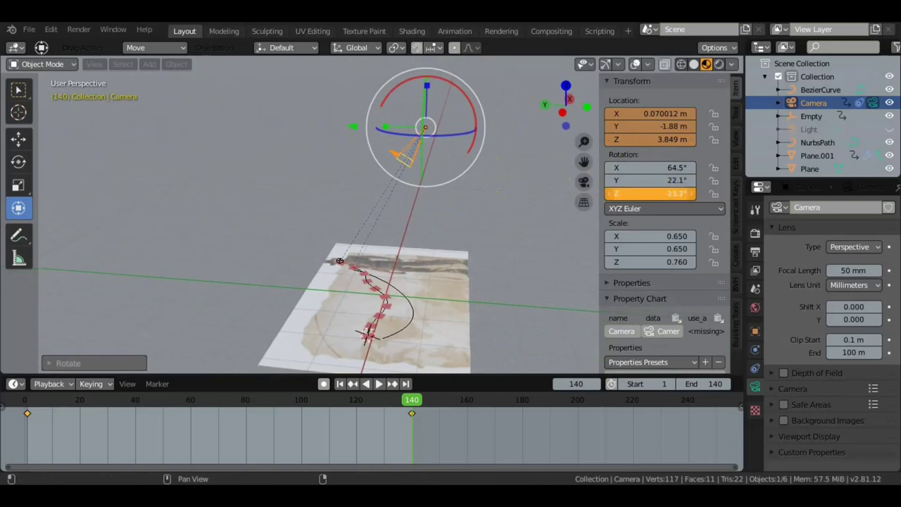
left_click_drag(651, 193, 657, 168)
left_click(652, 168)
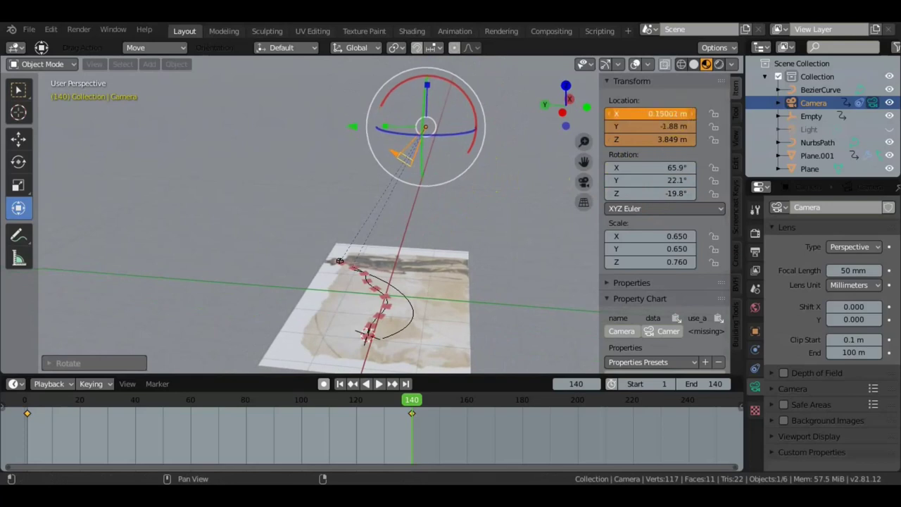
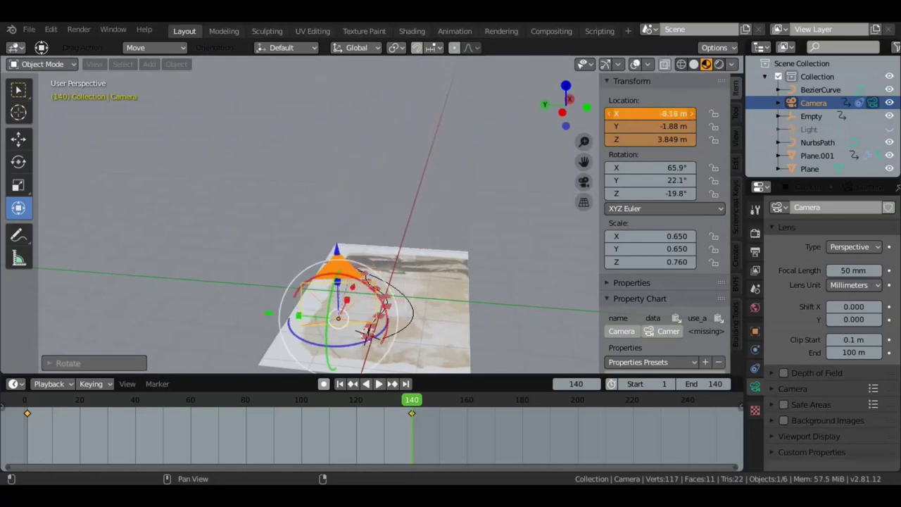
Place the camera at 0.12, -2.34, 9.229 m and scale it to 1.110, 1.710, 0.720
mouse_move(594, 176)
middle_mouse_down()
mouse_move(516, 181)
mouse_move(392, 217)
mouse_move(361, 216)
middle_mouse_up()
key("KP_0")
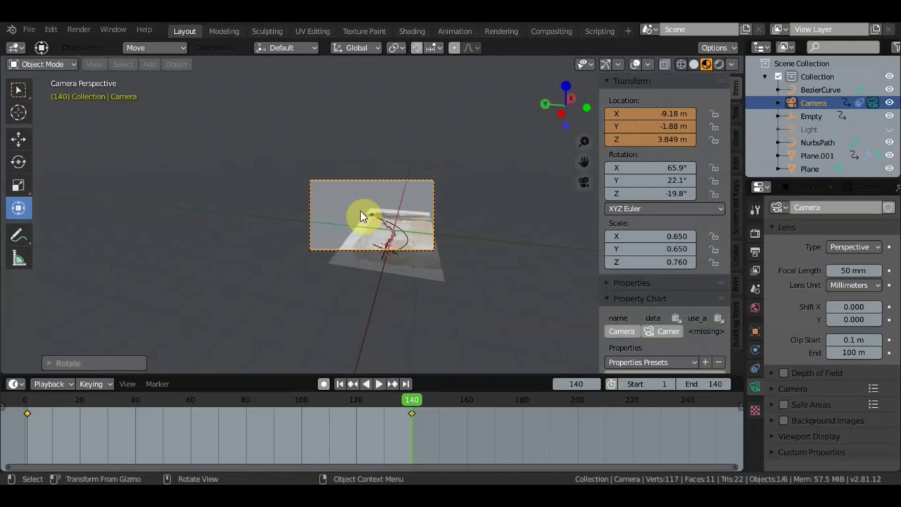
left_click_drag(636, 113, 693, 114)
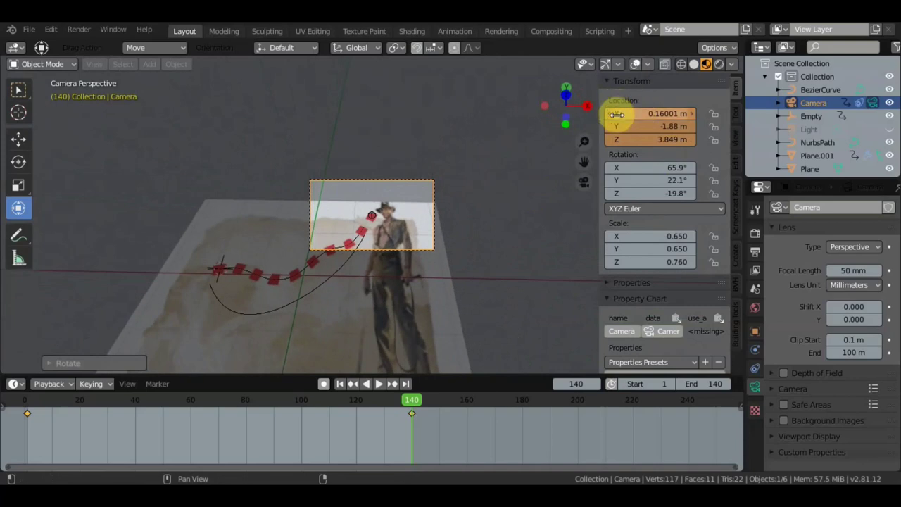
left_click_drag(616, 116, 650, 143)
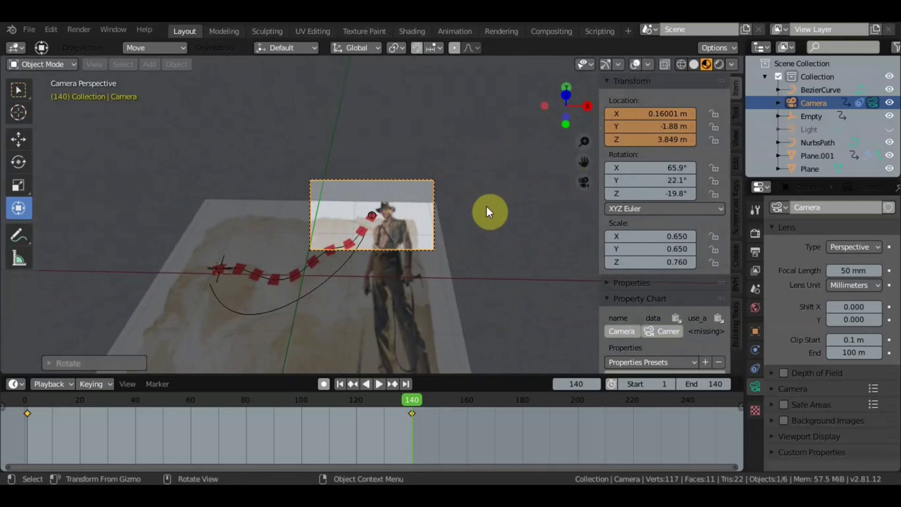
mouse_move(658, 141)
left_mouse_down()
mouse_move(619, 139)
mouse_move(693, 139)
mouse_move(659, 139)
left_mouse_up()
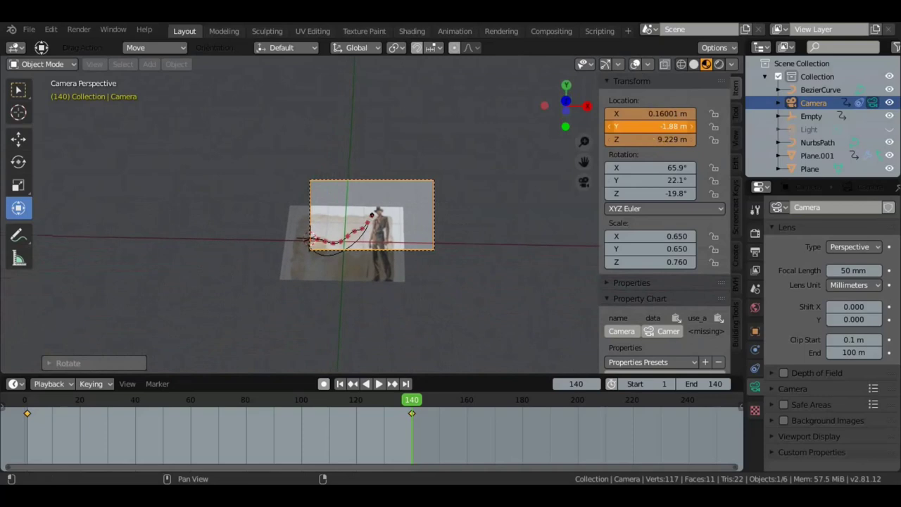
mouse_move(662, 113)
left_mouse_down()
mouse_move(644, 113)
mouse_move(666, 113)
left_mouse_up()
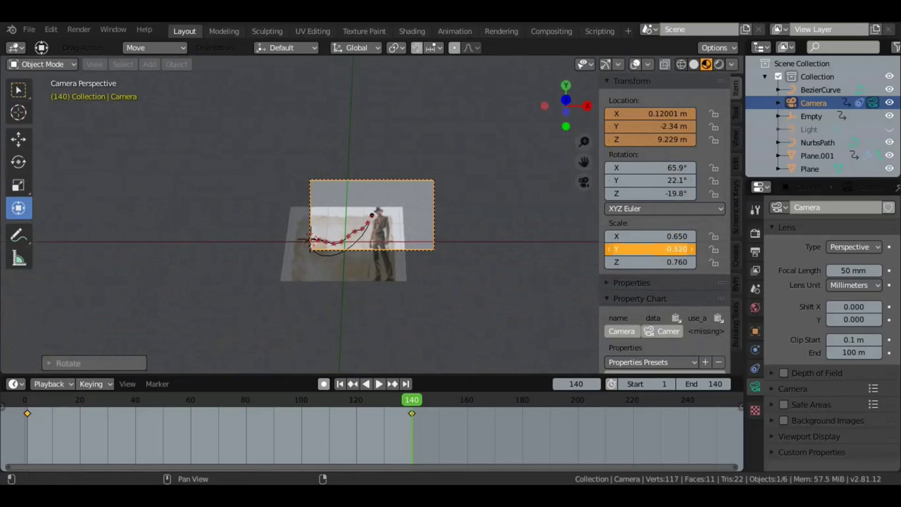
mouse_move(649, 249)
left_mouse_down()
mouse_move(662, 249)
mouse_move(633, 235)
left_mouse_up()
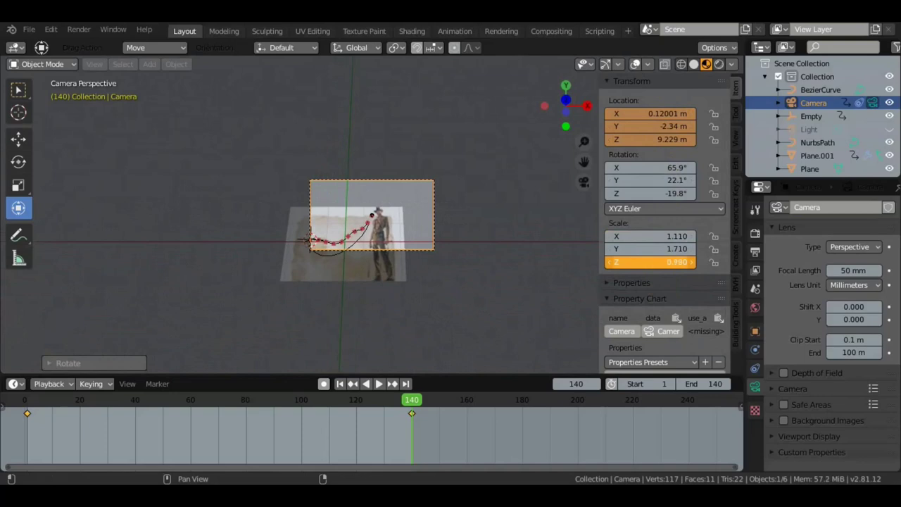
left_click_drag(649, 262, 668, 287)
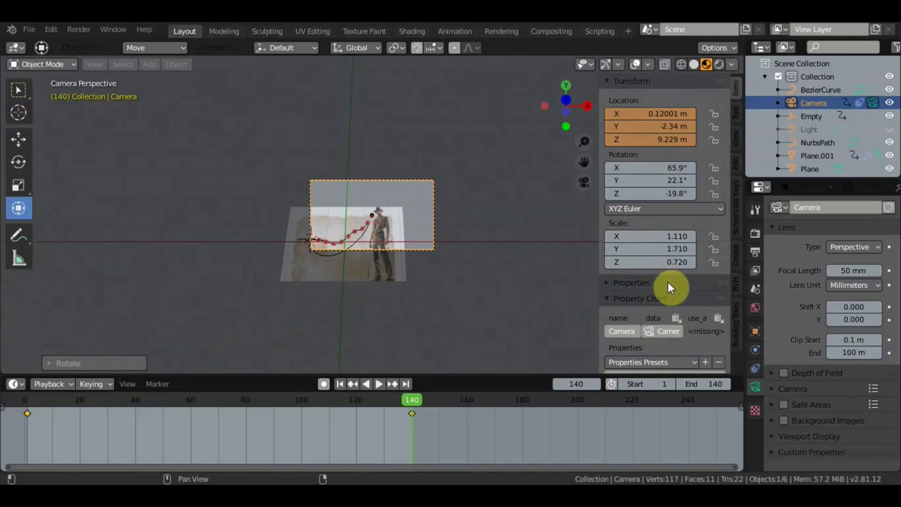
Try ZYX Euler, keep the XYZ Euler rotation order, and set camera rotation Z to -25.1°
left_click(675, 209)
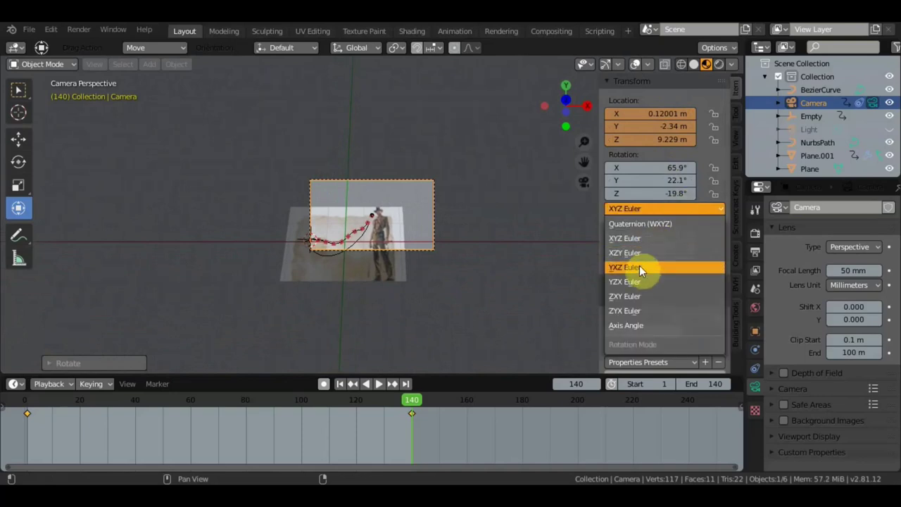
left_click(644, 310)
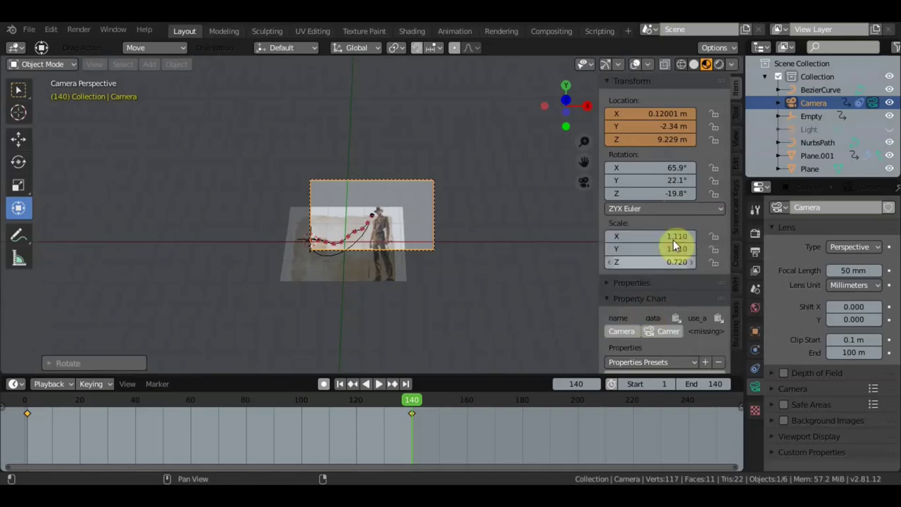
left_click(679, 209)
left_click(644, 239)
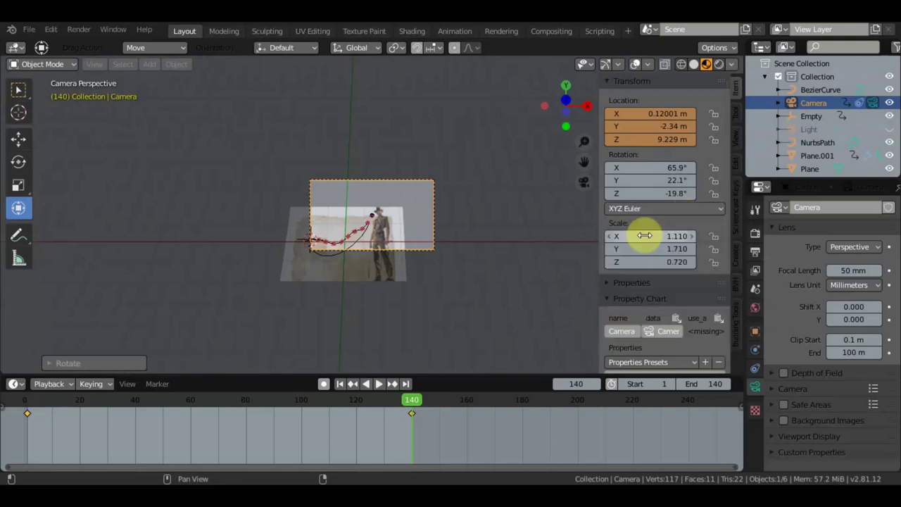
key("i")
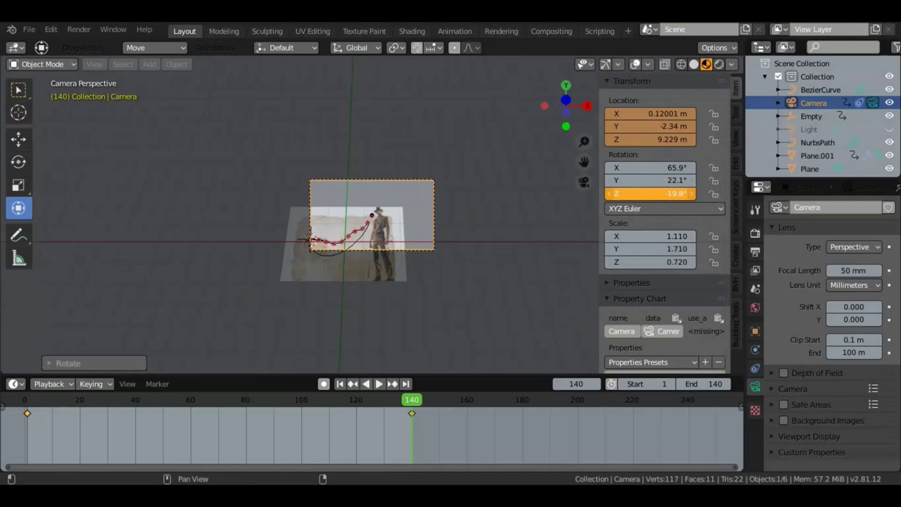
Lower the camera to 0.13, 0.43, 2.379 m over the image plane
mouse_move(672, 126)
left_mouse_down()
mouse_move(658, 126)
mouse_move(693, 126)
mouse_move(679, 113)
left_mouse_up()
left_click(659, 112)
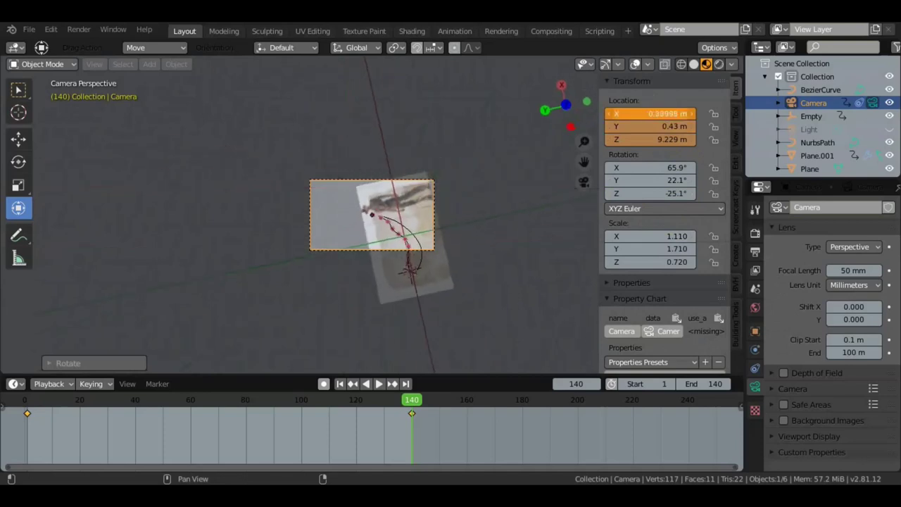
mouse_move(679, 113)
left_mouse_down()
mouse_move(637, 112)
mouse_move(662, 135)
mouse_move(626, 139)
left_mouse_up()
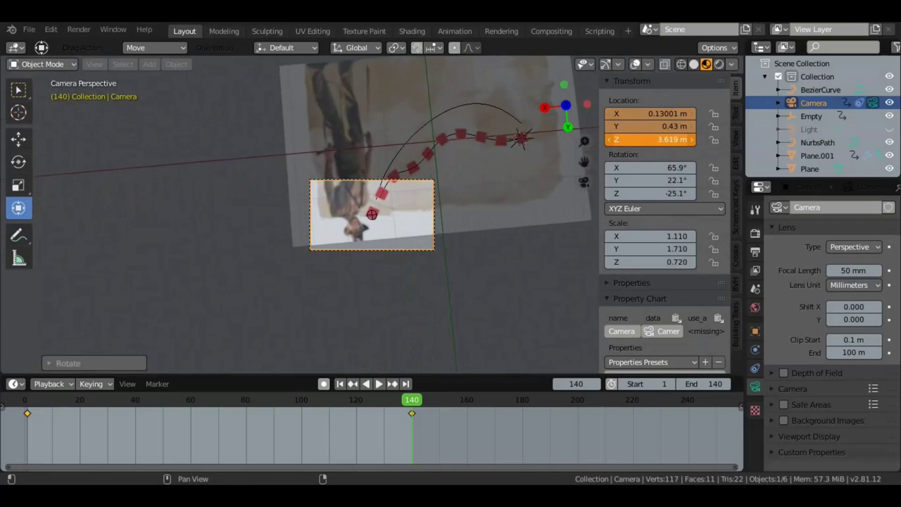
mouse_move(662, 140)
left_mouse_down()
mouse_move(640, 139)
mouse_move(637, 114)
mouse_move(654, 113)
left_mouse_up()
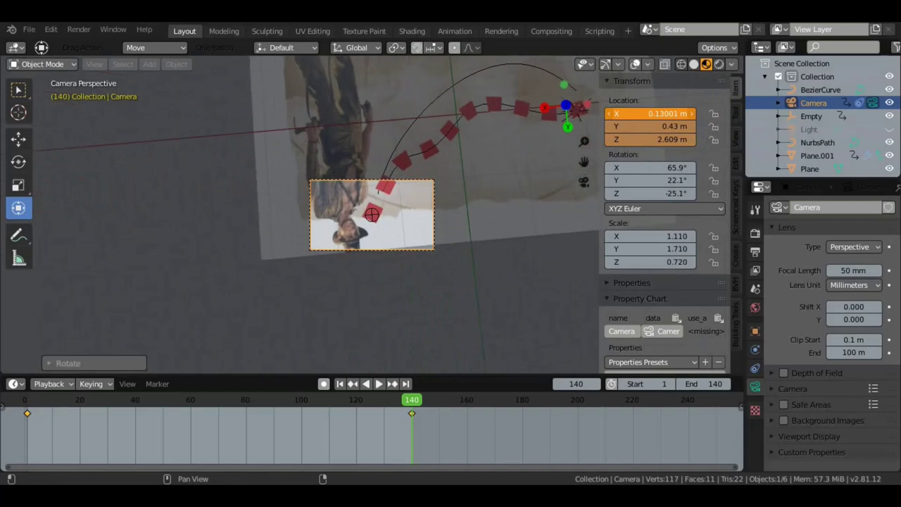
left_click_drag(614, 140, 584, 139)
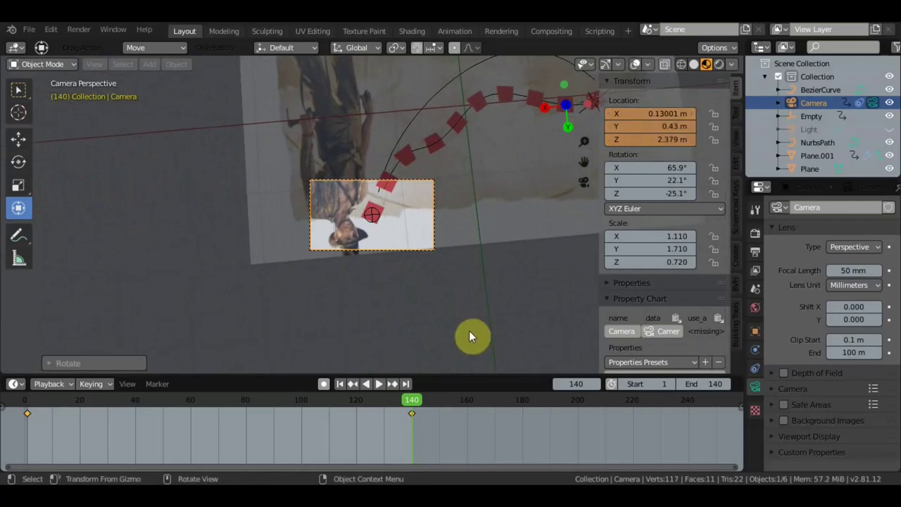
Insert a Location keyframe at frame 140 and play the camera's descent toward 2.379 m
key("i")
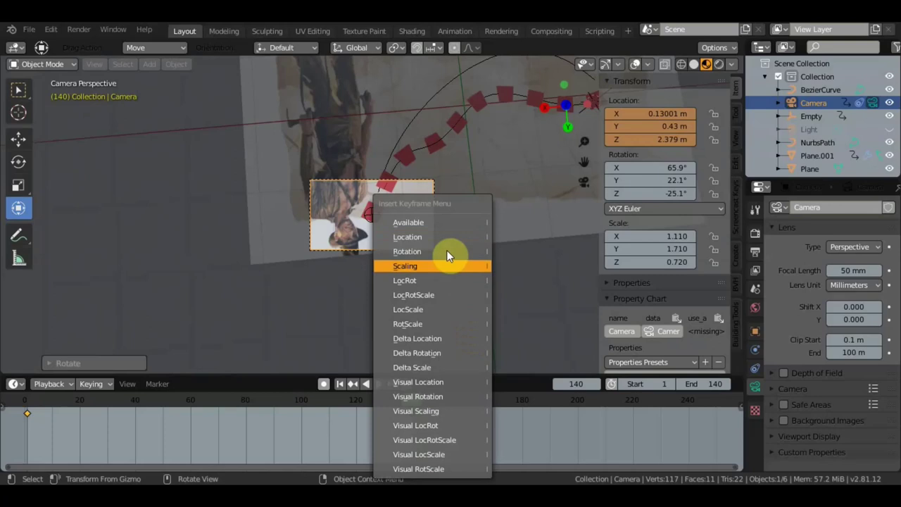
left_click(444, 240)
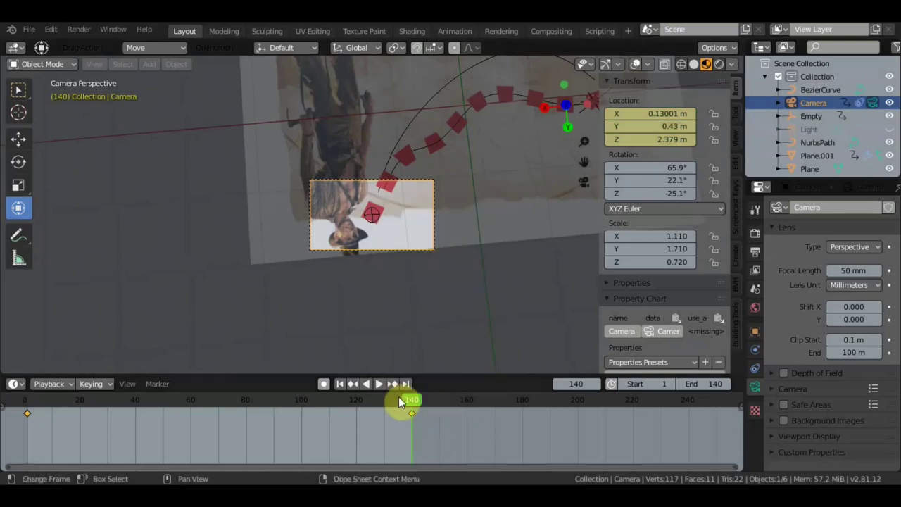
scroll(437, 271, "up", 5)
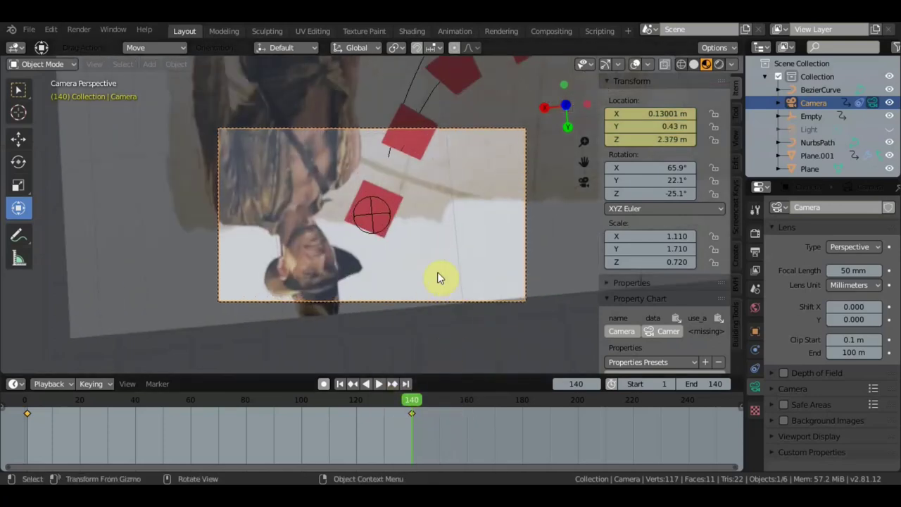
key("space")
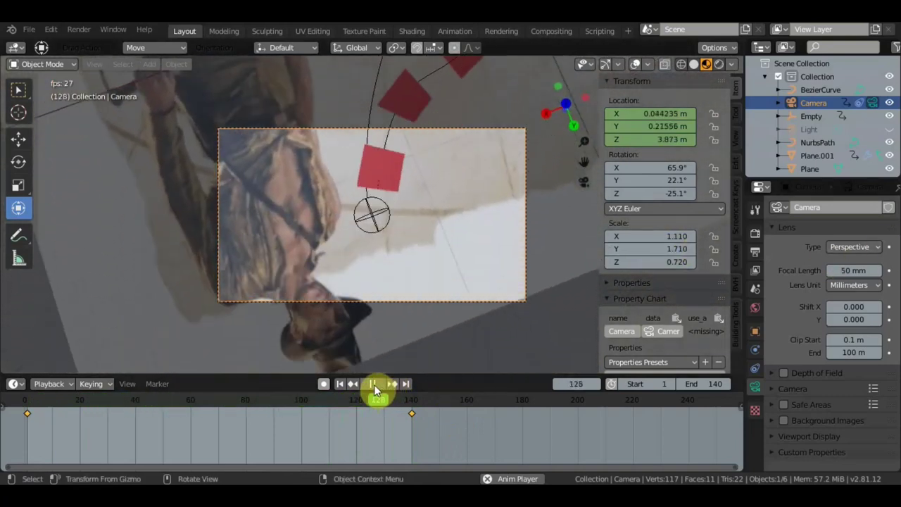
left_click(373, 384)
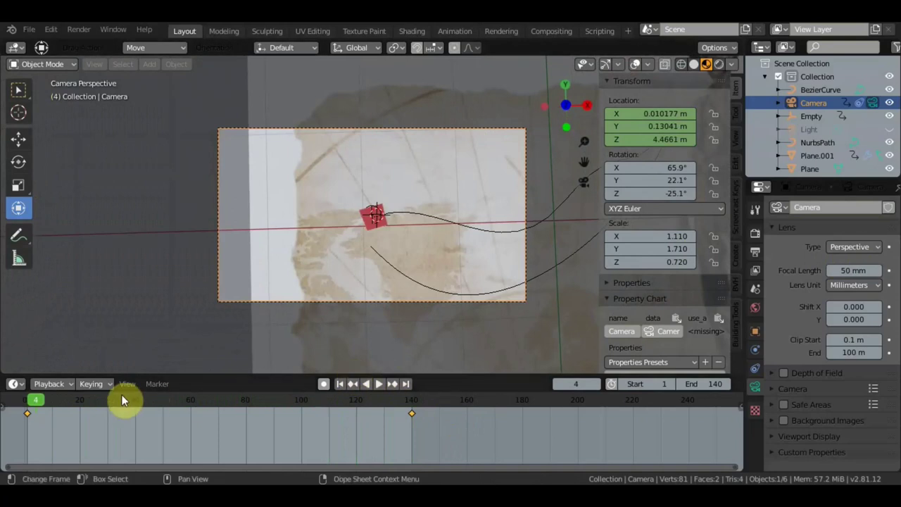
Scrub the timeline, return to frame 140, and shift the camera to 0.12, -0.12 m
left_click_drag(36, 408, 352, 411)
key("space")
key("space")
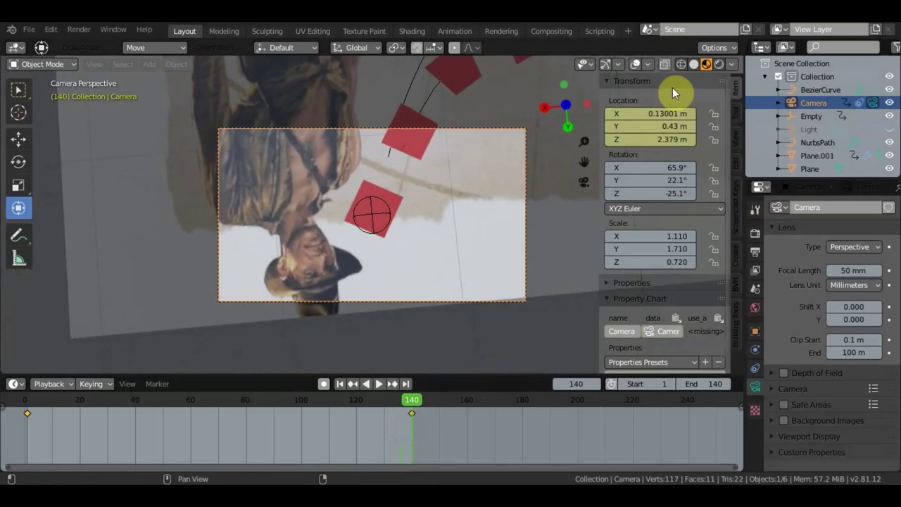
mouse_move(651, 113)
left_mouse_down()
mouse_move(693, 113)
mouse_move(658, 113)
mouse_move(656, 126)
mouse_move(680, 126)
left_mouse_up()
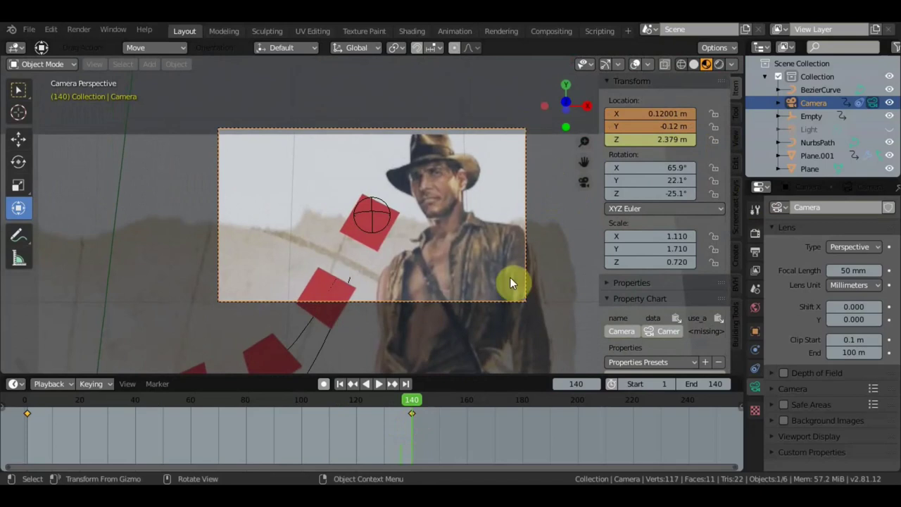
Insert a Location keyframe for the adjusted camera at frame 140, then play and stop the animation
key("i")
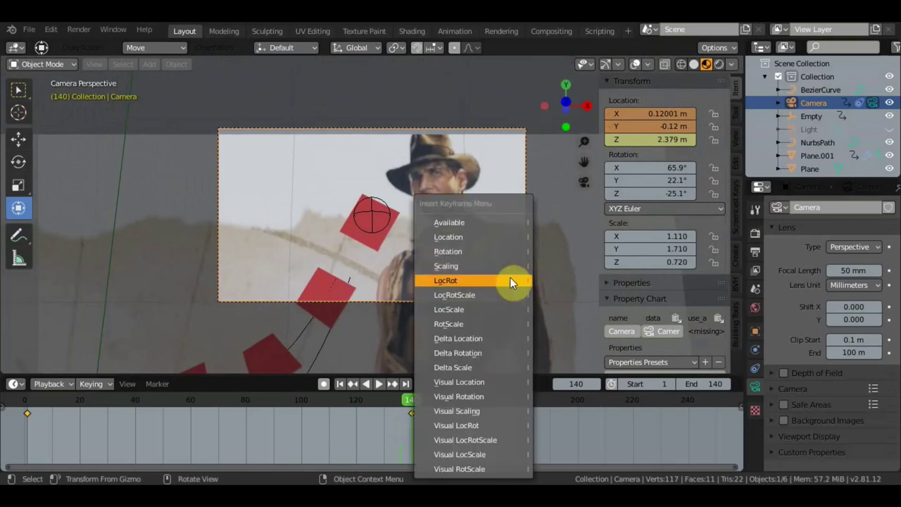
left_click(470, 239)
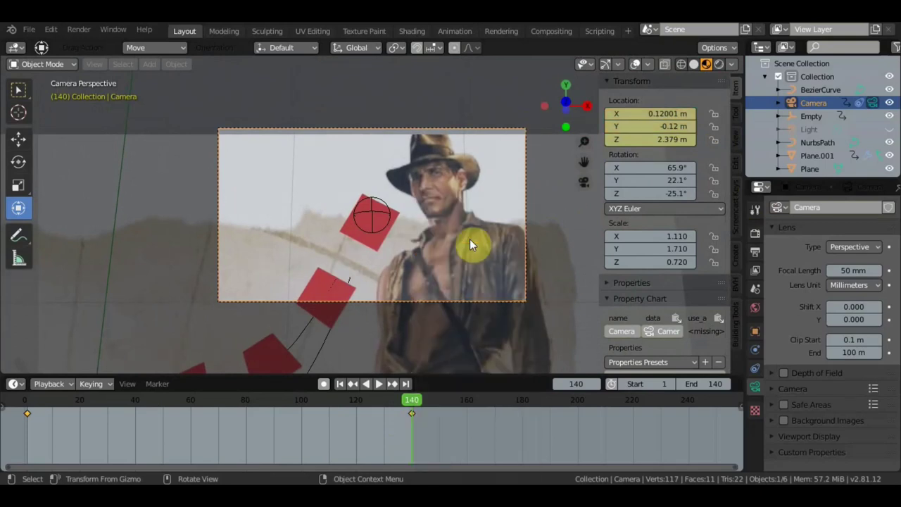
left_click(379, 383)
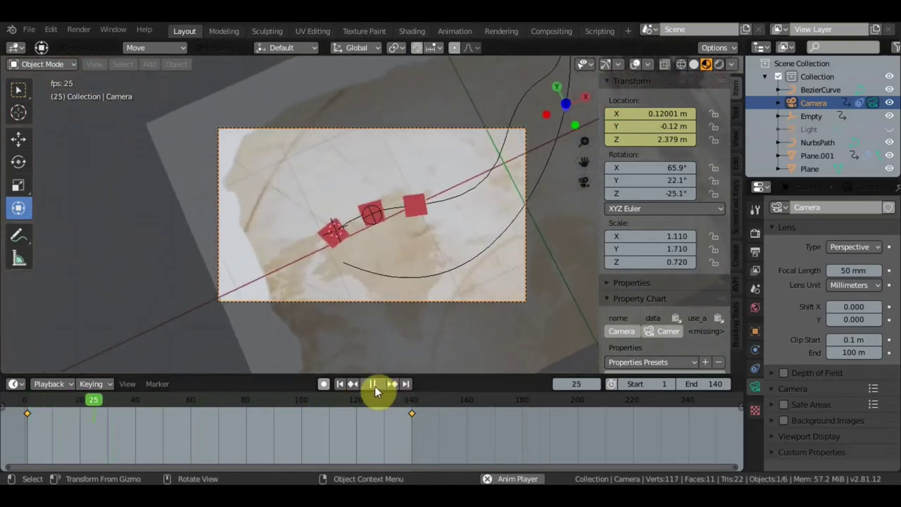
left_click(372, 384)
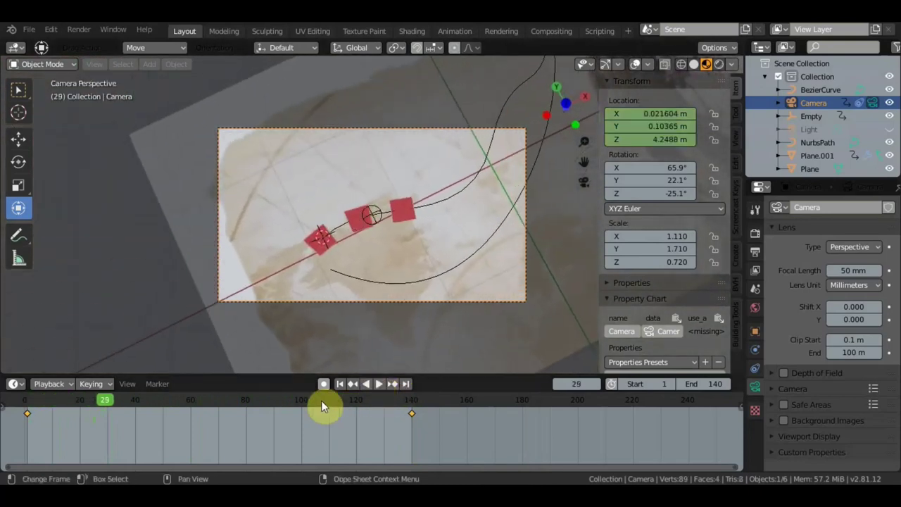
Go to frame 1 and move the camera to X -0.89 m, Y 0.24 m
key("space")
left_click(30, 400)
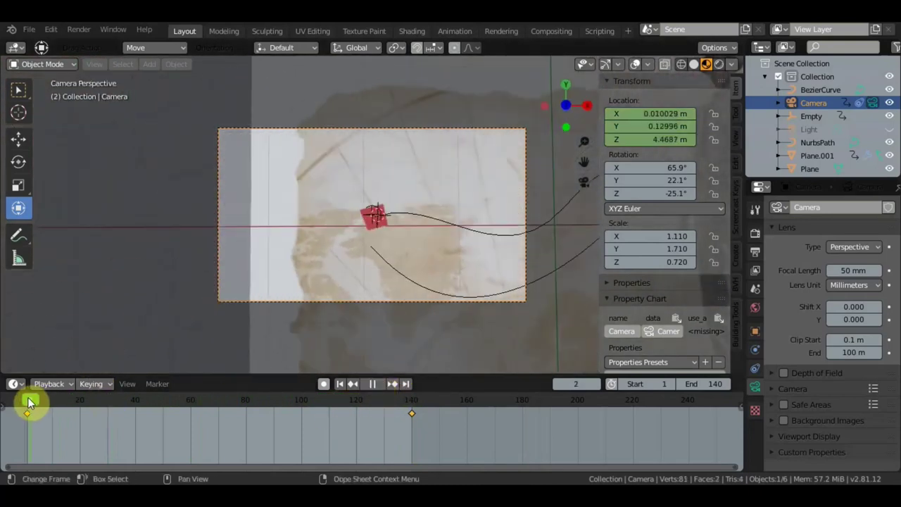
left_click(28, 399)
key("space")
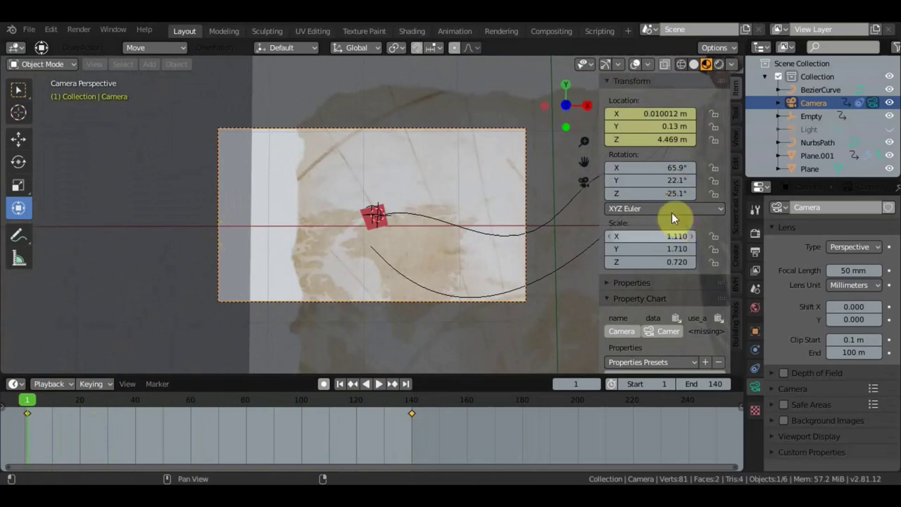
left_click_drag(655, 126, 644, 126)
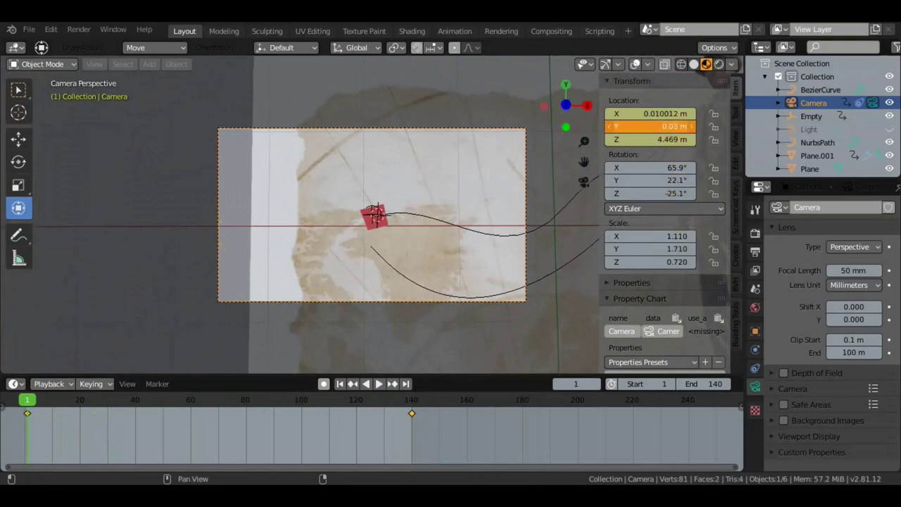
mouse_move(655, 126)
left_mouse_down()
mouse_move(679, 113)
mouse_move(725, 113)
mouse_move(661, 113)
mouse_move(497, 199)
left_mouse_up()
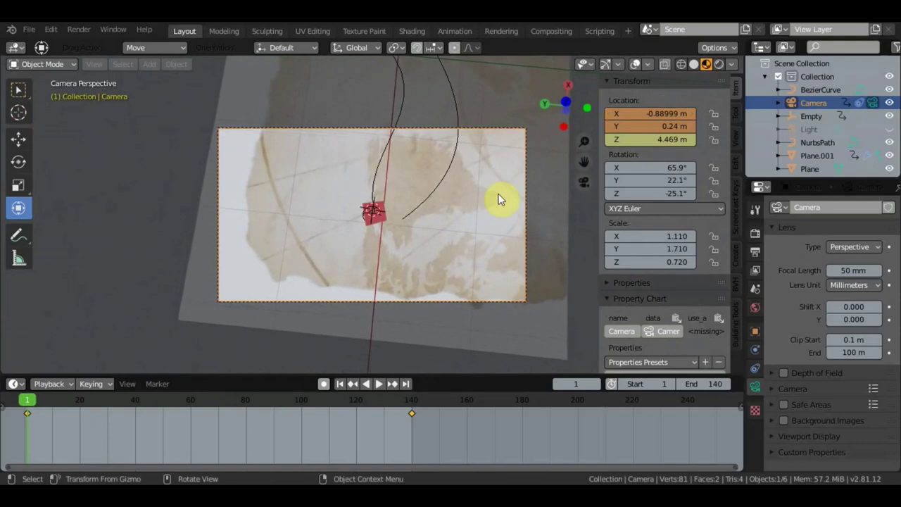
Keyframe the camera location at frame 1, play to frame 33, and hide the N sidebar
key("i")
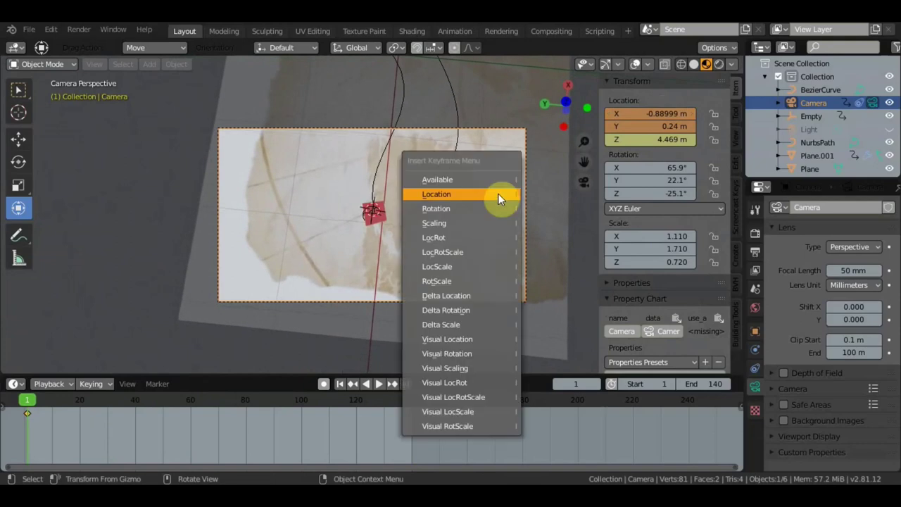
left_click(499, 194)
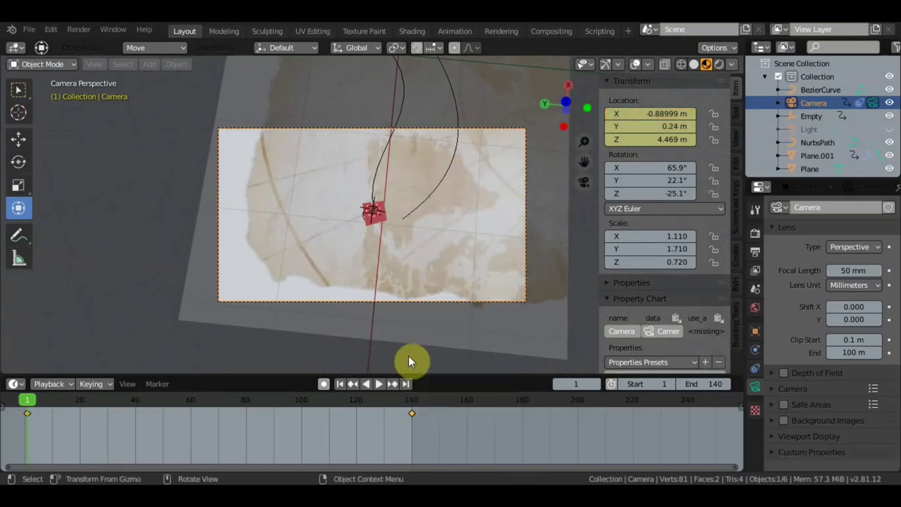
left_click(380, 385)
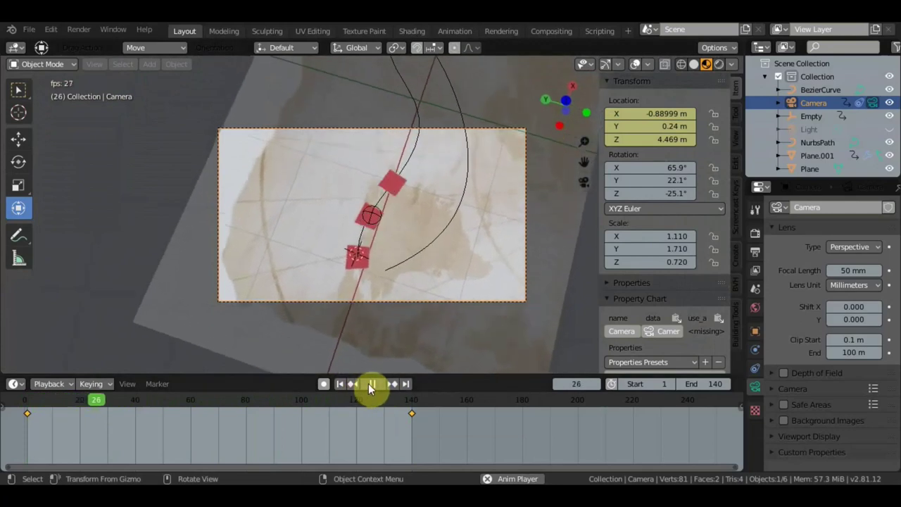
left_click(372, 384)
scroll(426, 292, "down", 1)
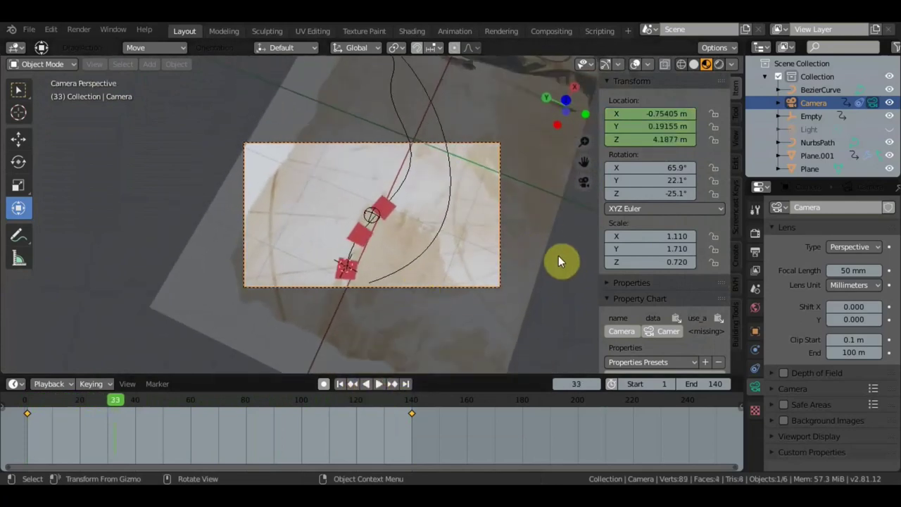
key("n")
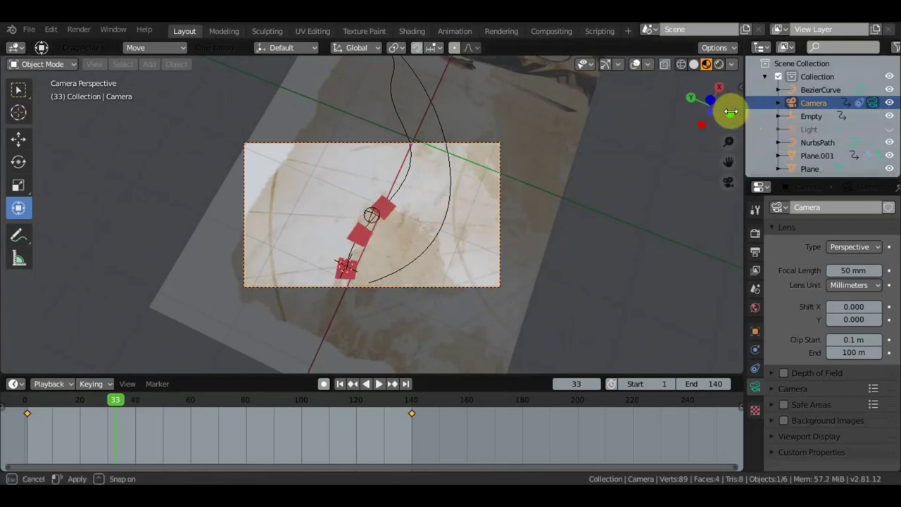
Enable the outliner's Disable in Viewports filter and switch the Empty off in viewports
left_click_drag(744, 109, 630, 112)
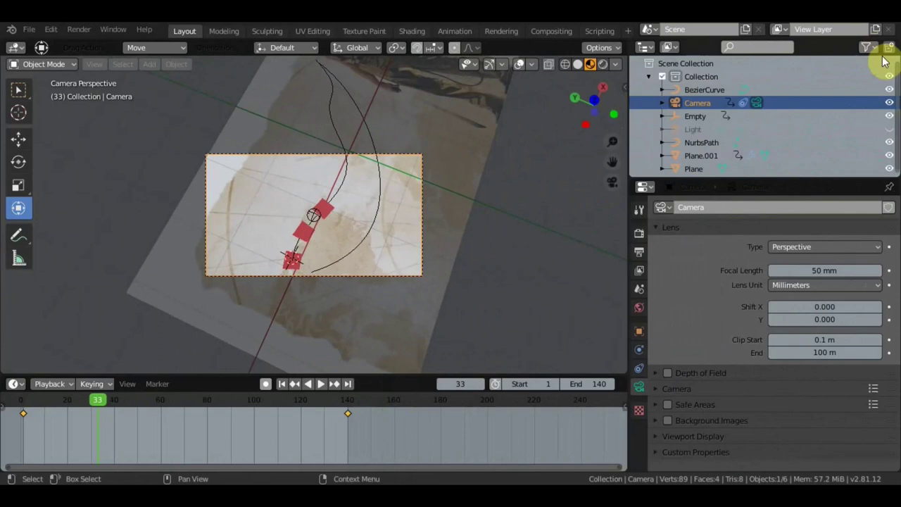
left_click(853, 115)
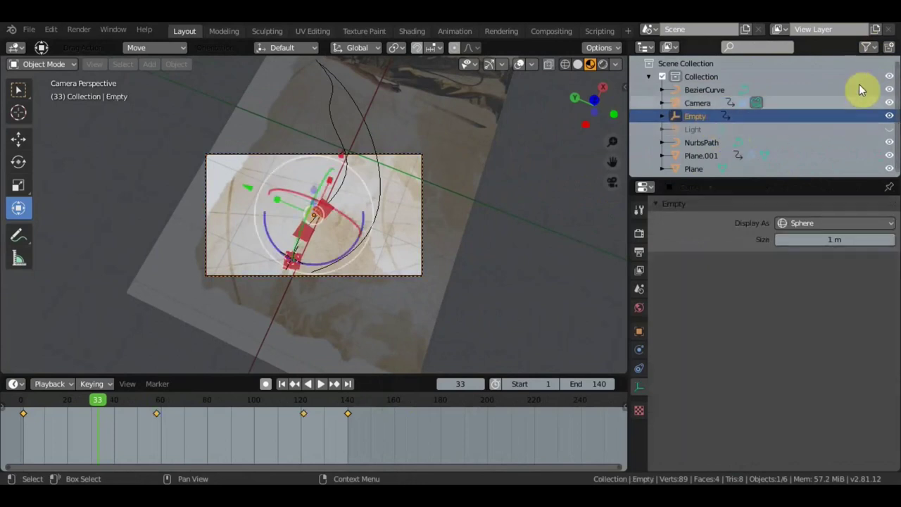
left_click(868, 47)
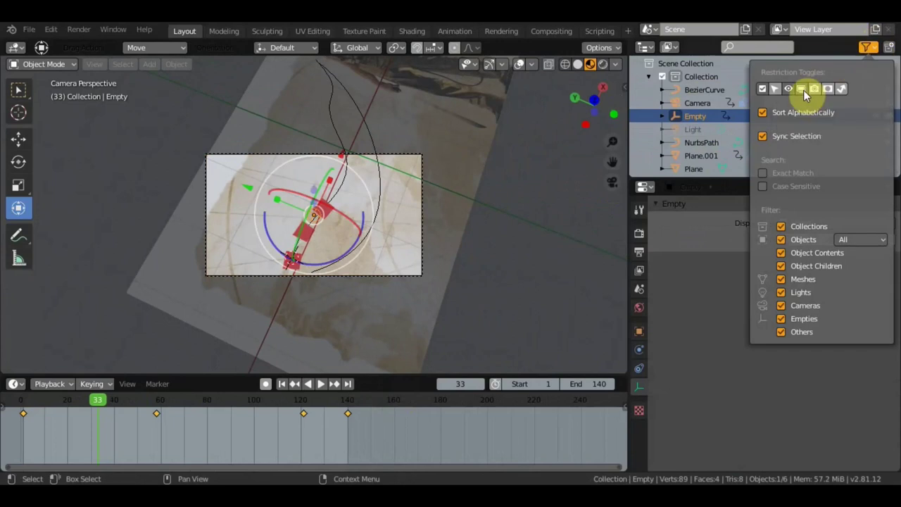
left_click(802, 89)
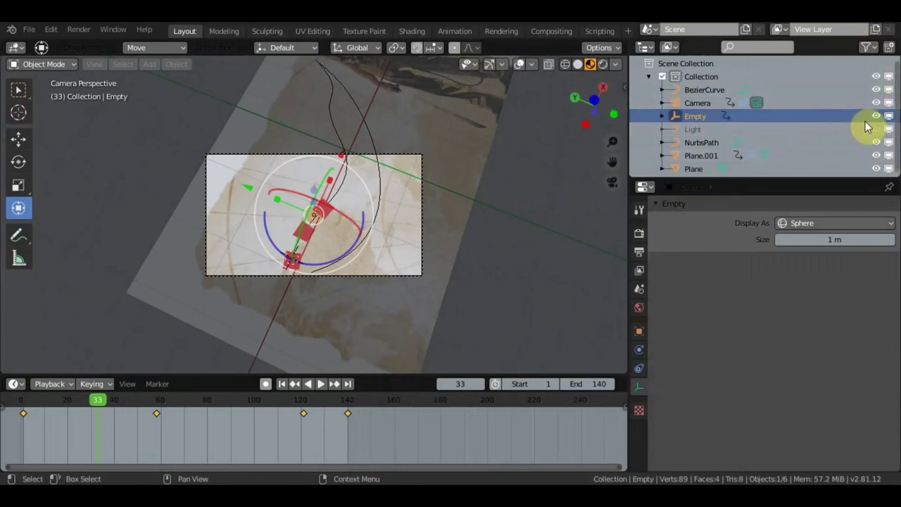
left_click(888, 116)
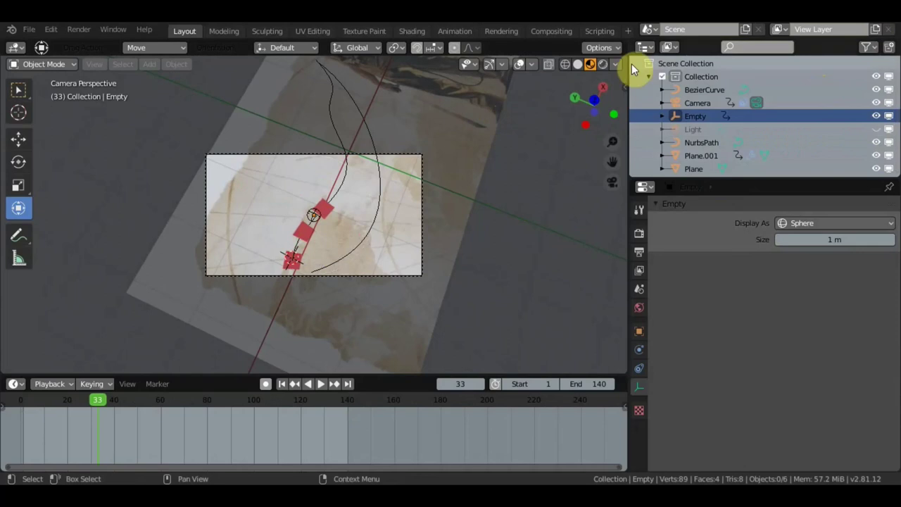
left_click(515, 67)
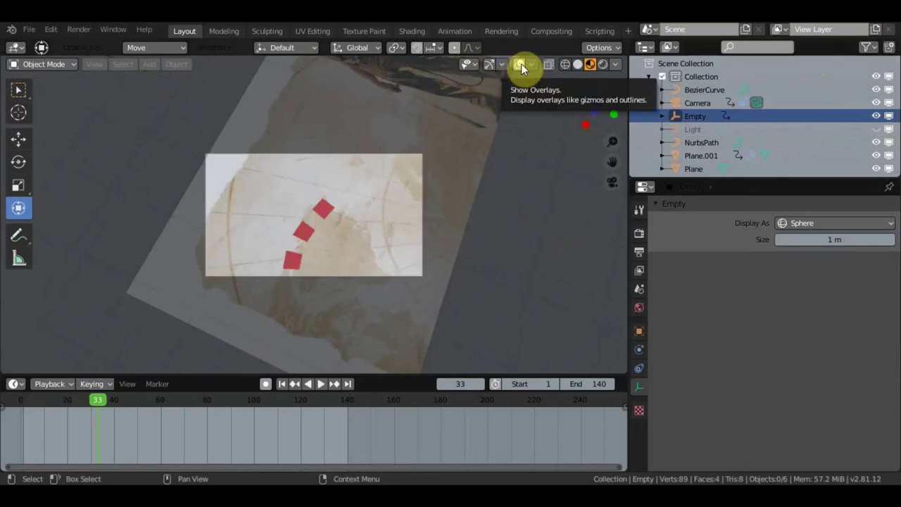
left_click(521, 63)
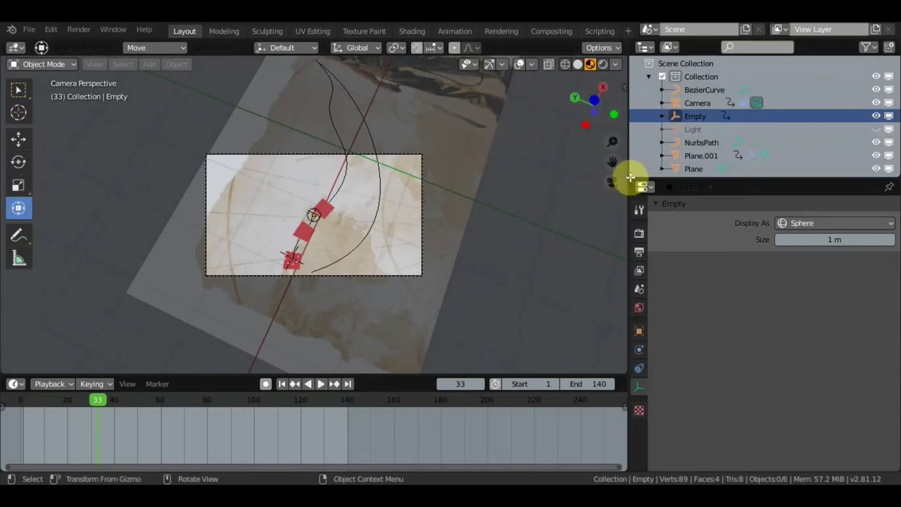
left_click_drag(627, 169, 763, 164)
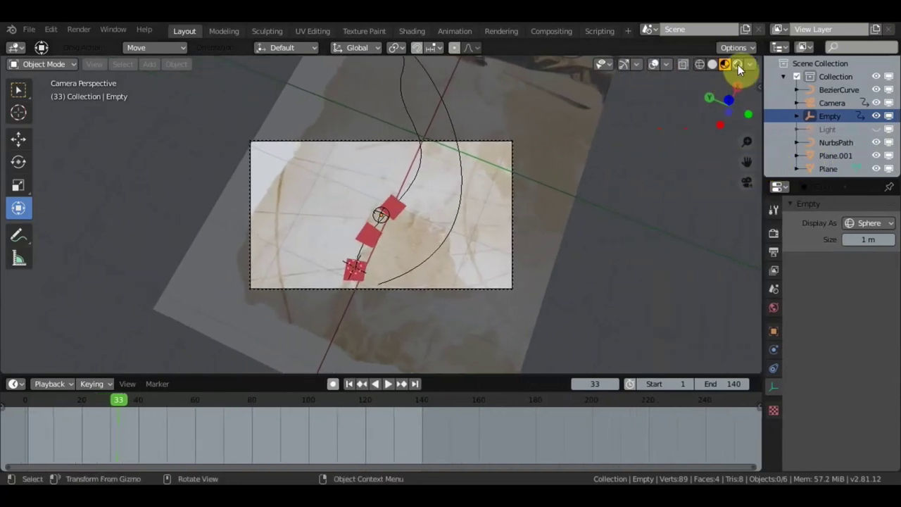
Switch to Rendered shading, re-enable the Light in viewports, and make it a Sun
left_click(738, 64)
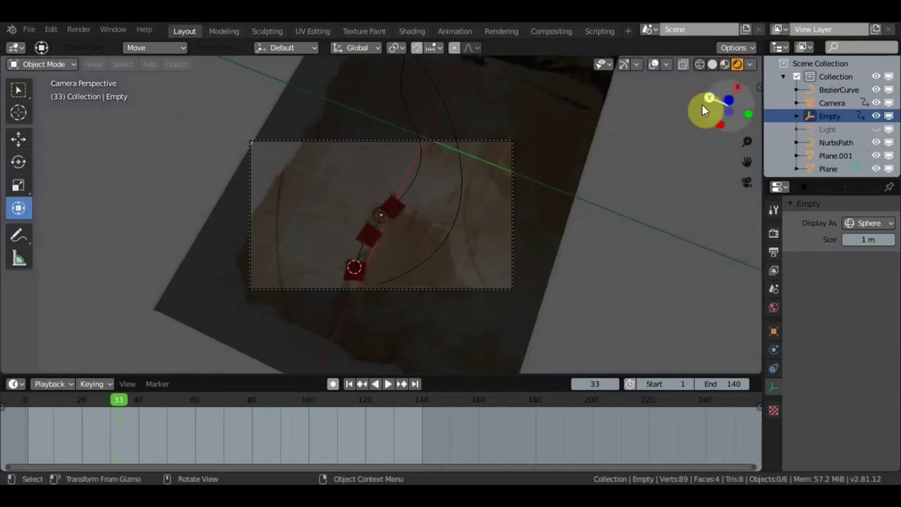
left_click(834, 131)
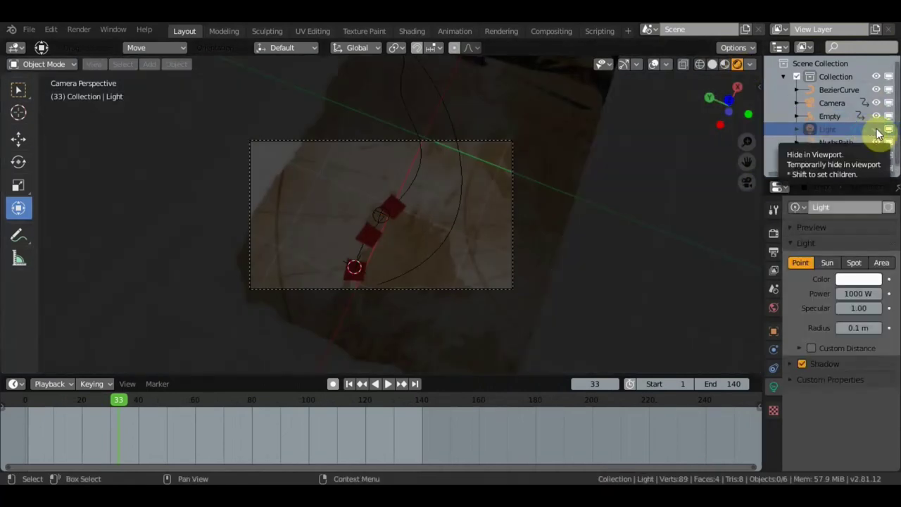
left_click(877, 130)
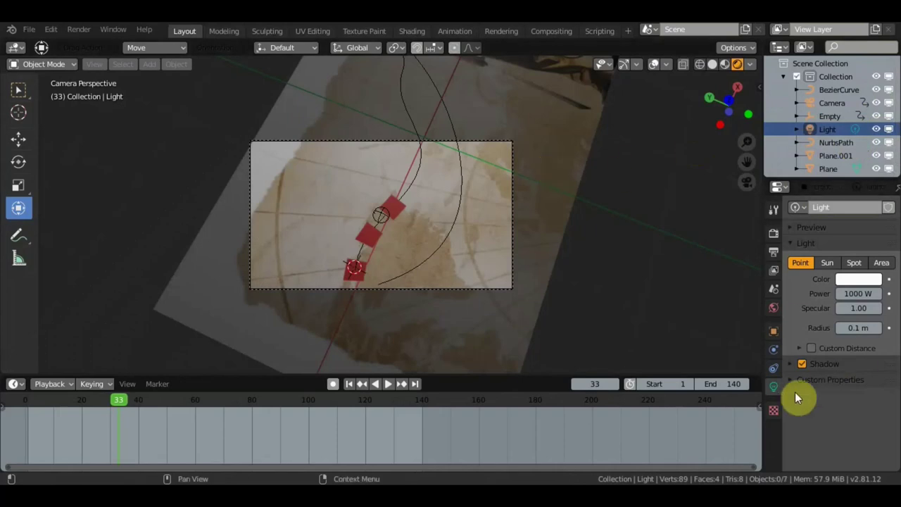
left_click(829, 263)
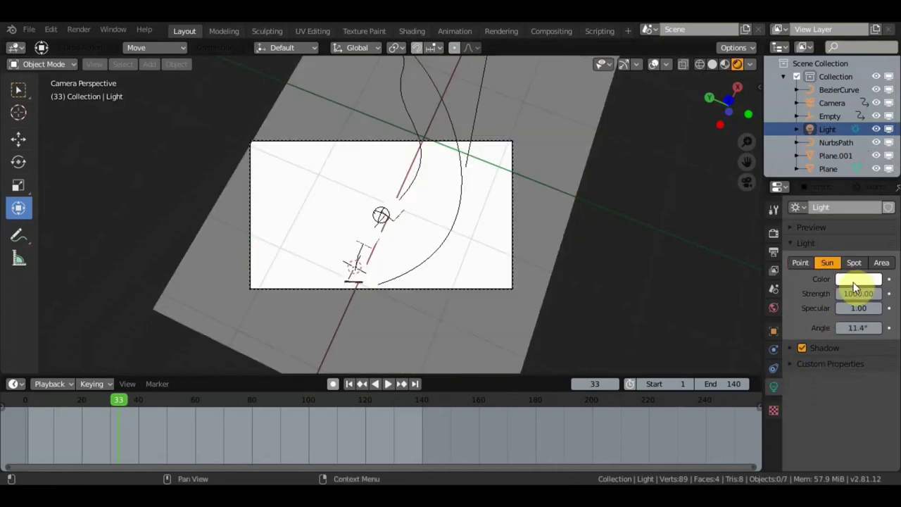
Set the sun's strength to 2 after trying brighter values
left_click(852, 297)
type("3")
key("Return")
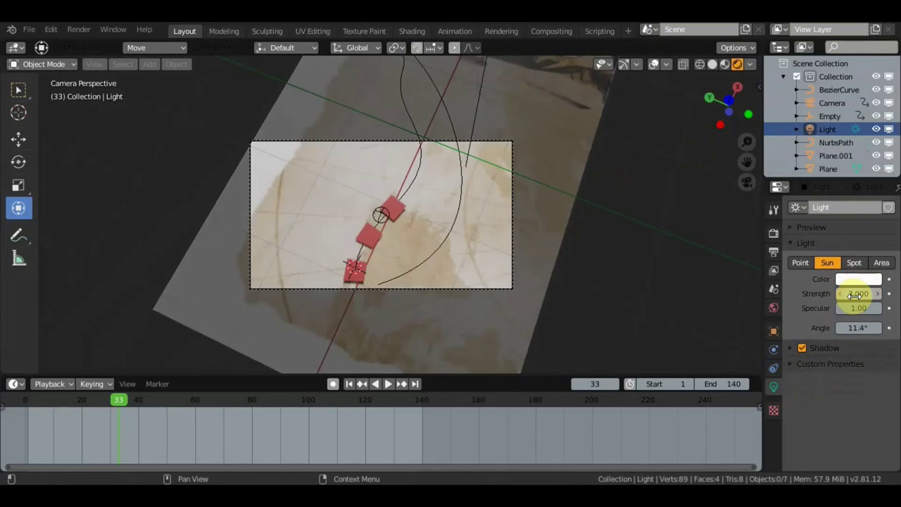
left_click(857, 293)
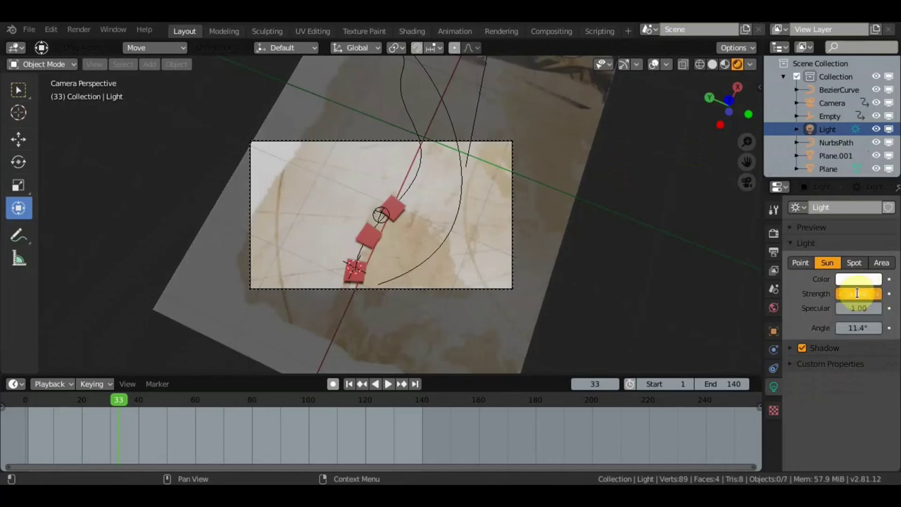
type("3")
type("50")
key("Return")
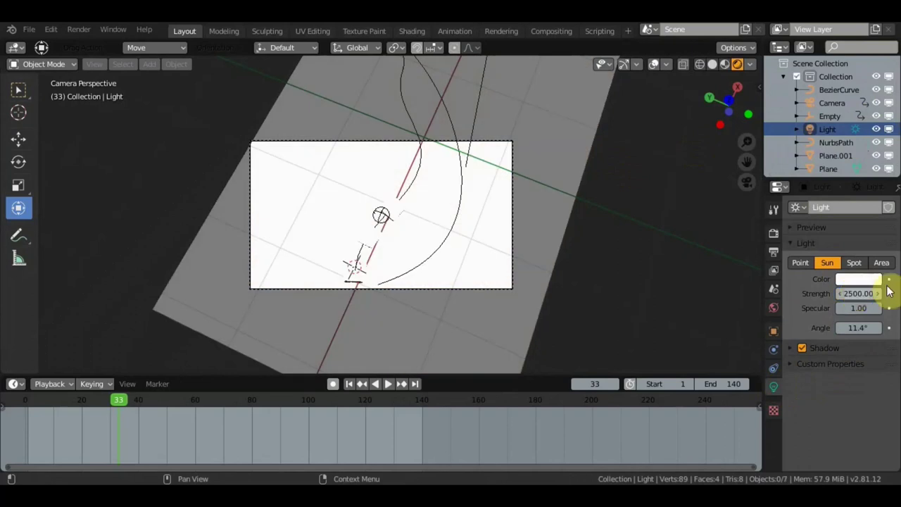
left_click(869, 293)
type("2")
key("Return")
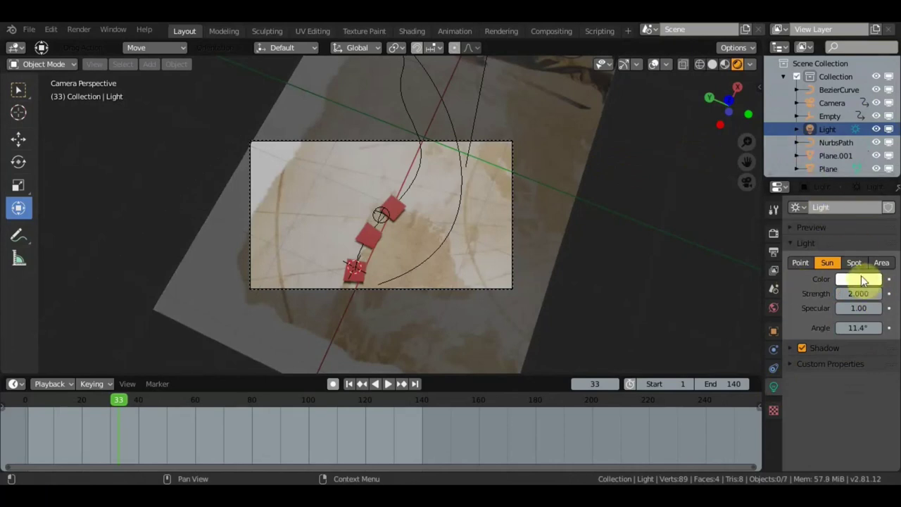
Tint the sun light a pale, almost white warm colour
left_click(862, 279)
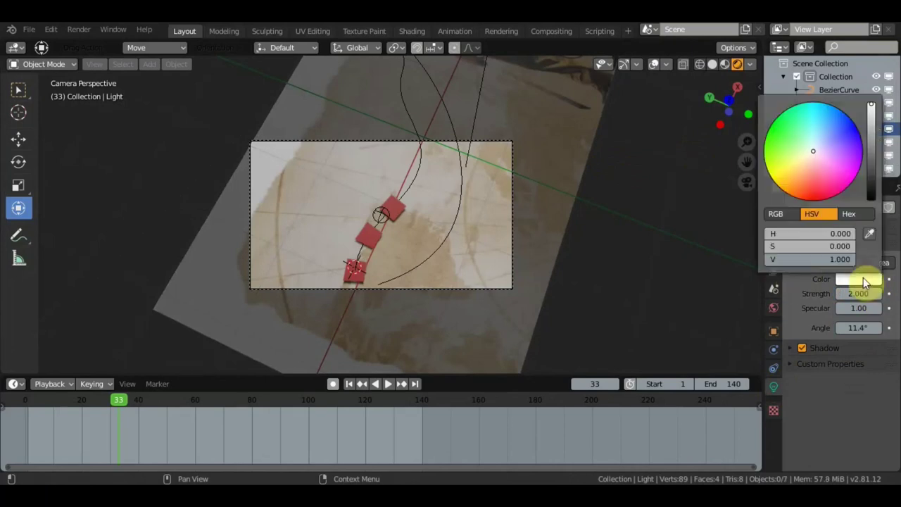
left_click(801, 169)
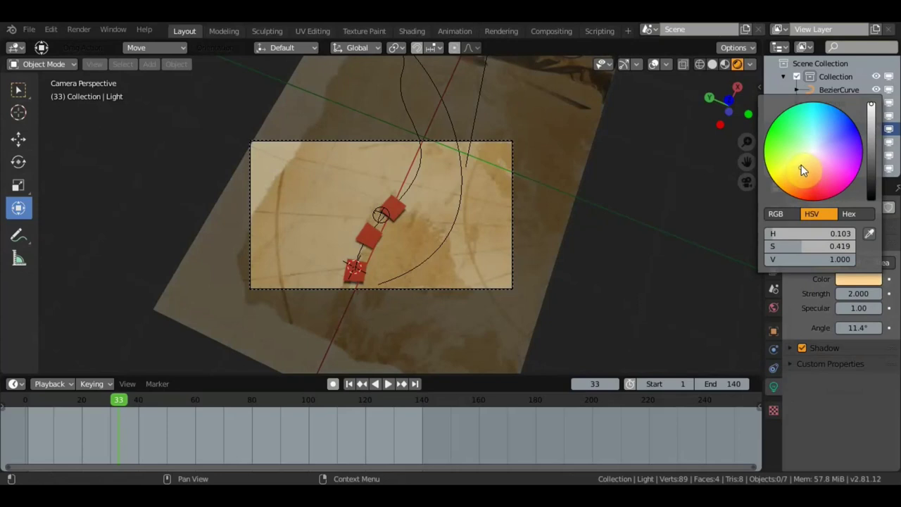
left_click(802, 165)
left_click(808, 163)
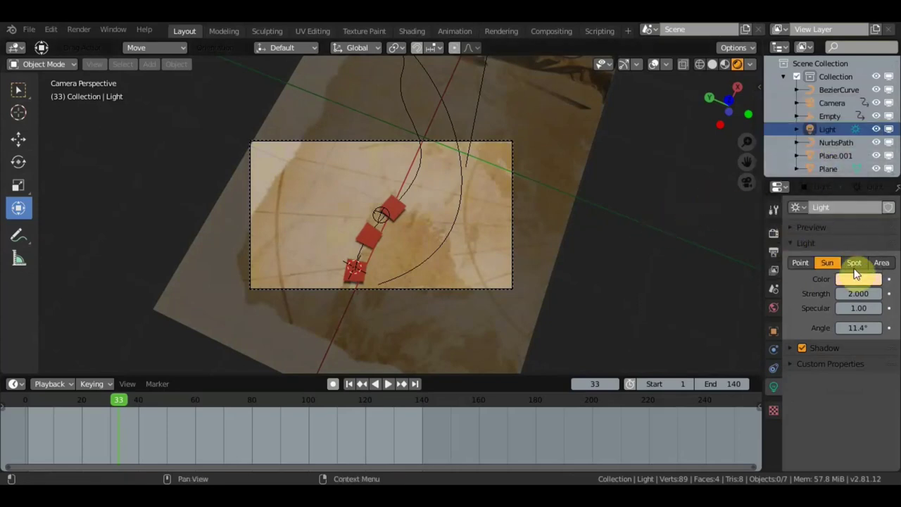
left_click(859, 279)
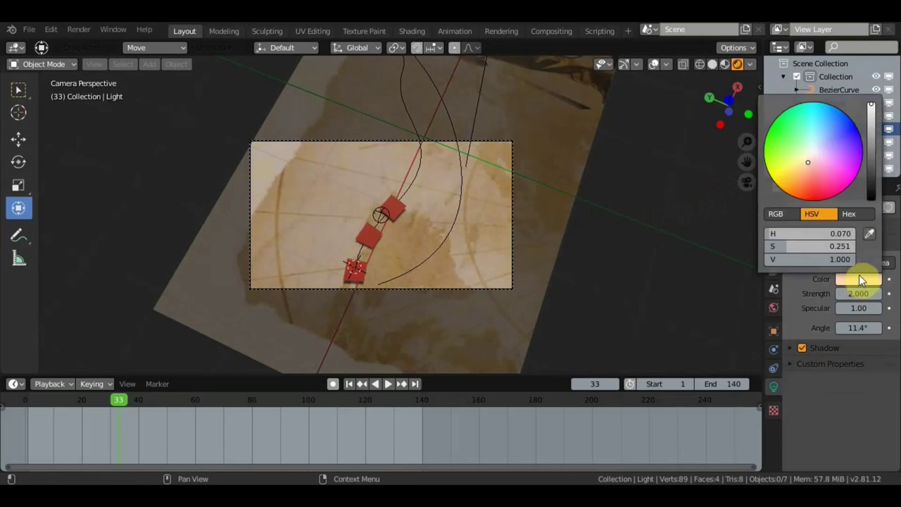
left_click(813, 157)
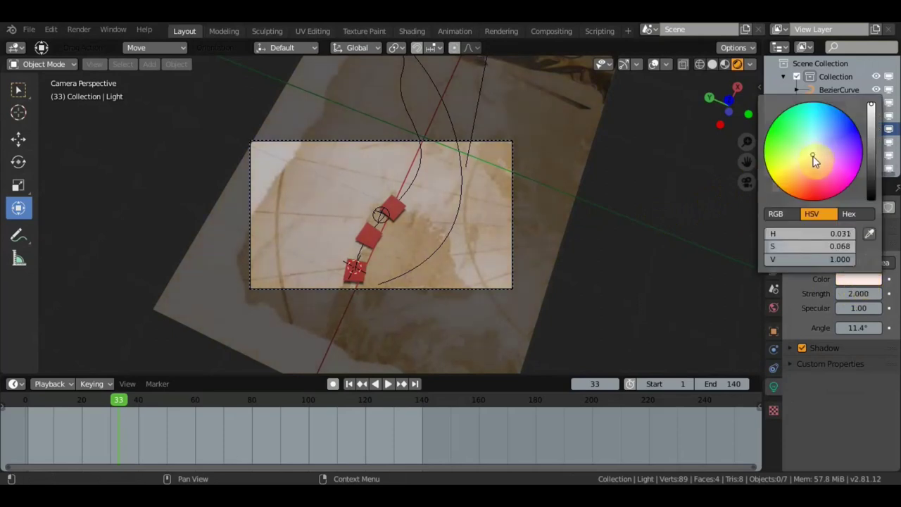
left_click(813, 160)
Set the sun strength to 3 after briefly trying 4.5
left_click(855, 294)
type("3")
key("Return")
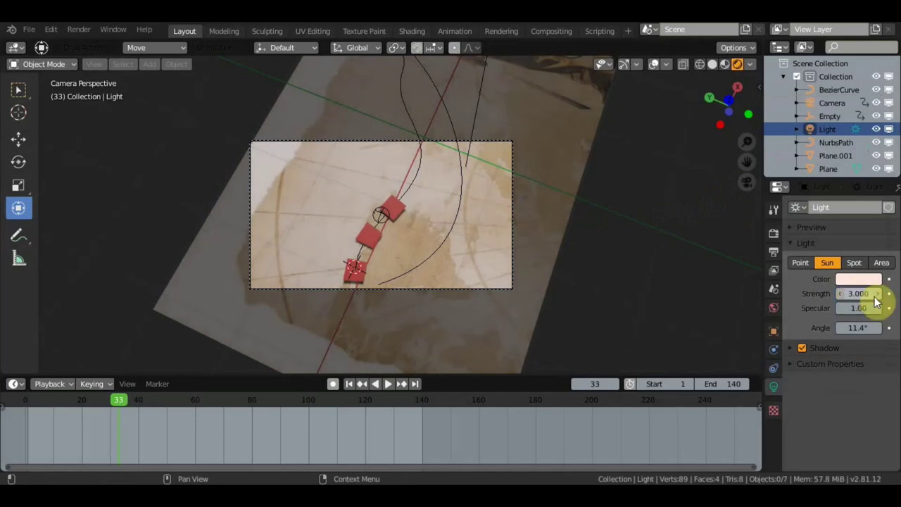
left_click(851, 293)
type("4.5")
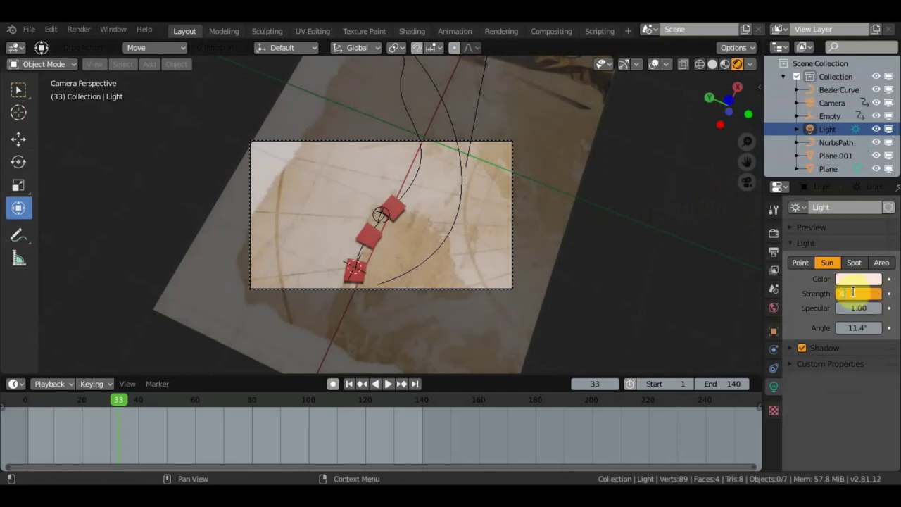
key("Return")
left_click(855, 293)
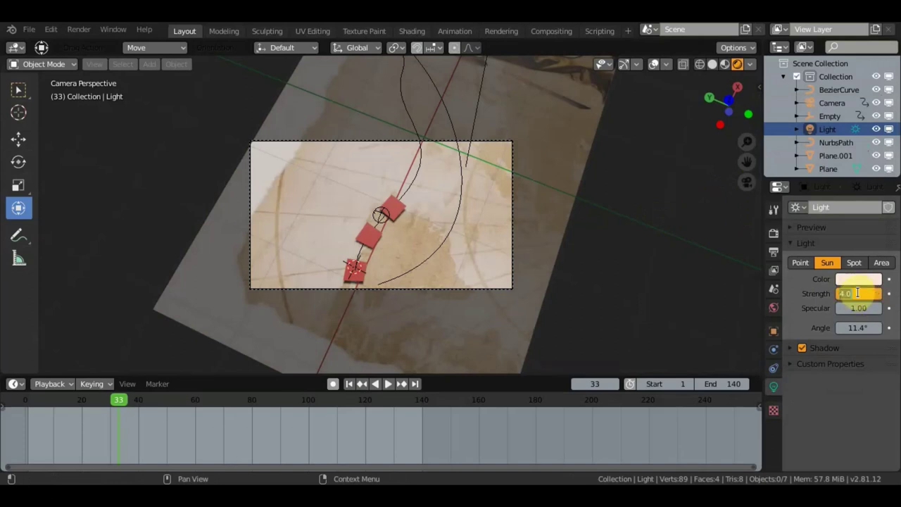
type("3")
key("Return")
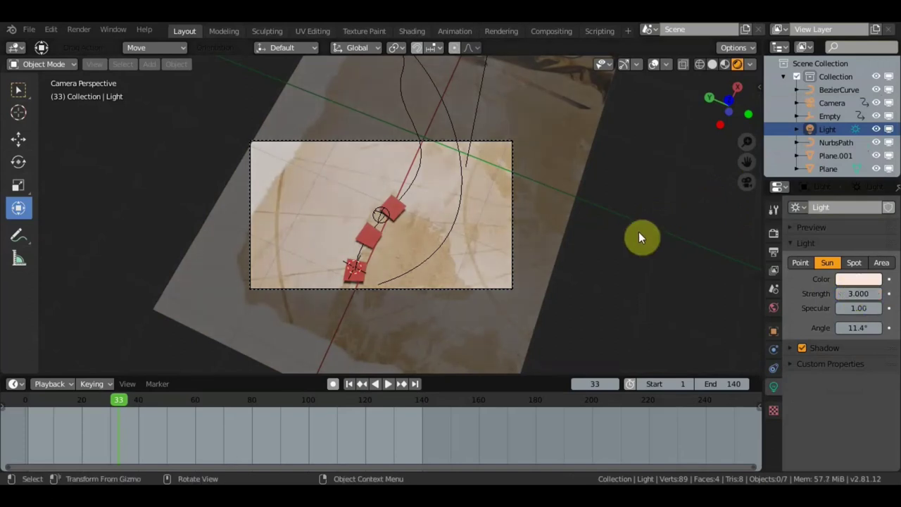
key("KP_0")
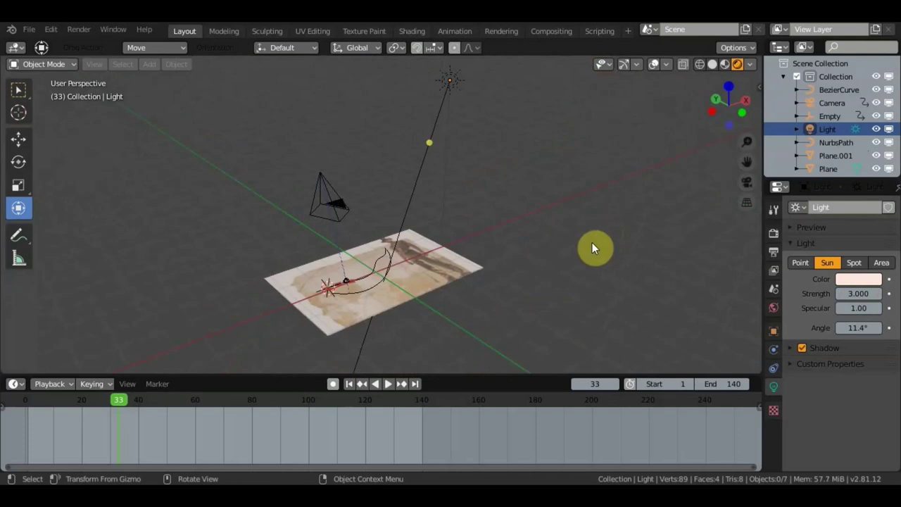
Re-angle the sun light and move it down over the centre of the image plane, then view through the camera
left_click(455, 76)
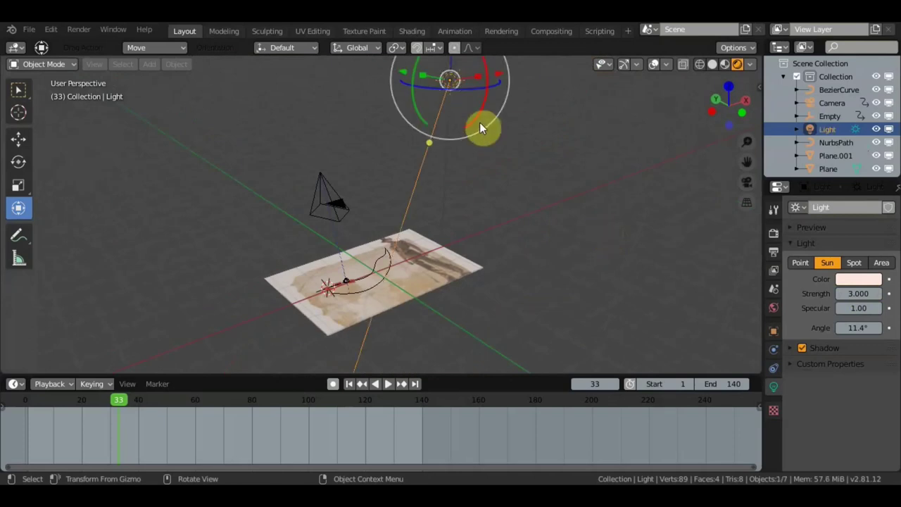
mouse_move(484, 139)
left_mouse_down()
mouse_move(416, 128)
mouse_move(610, 98)
left_mouse_up()
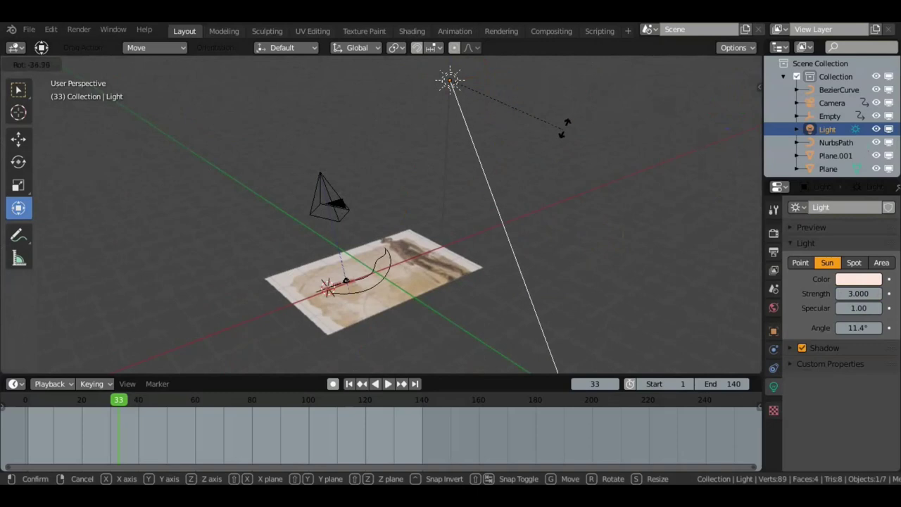
left_click_drag(609, 98, 630, 301)
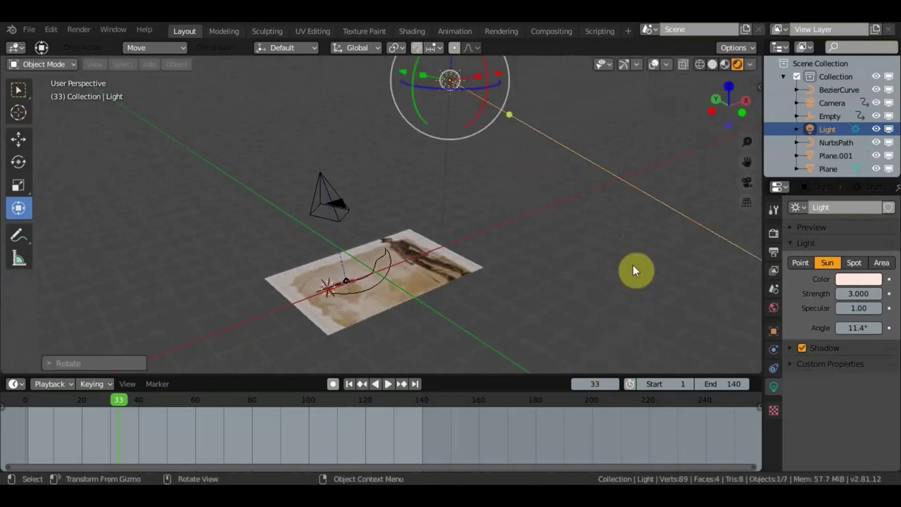
key("g")
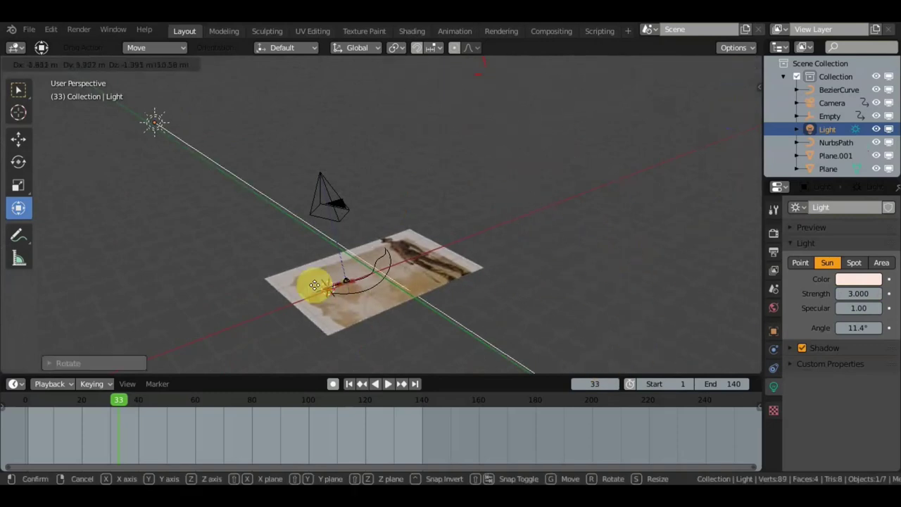
left_click(308, 280)
key("KP_0")
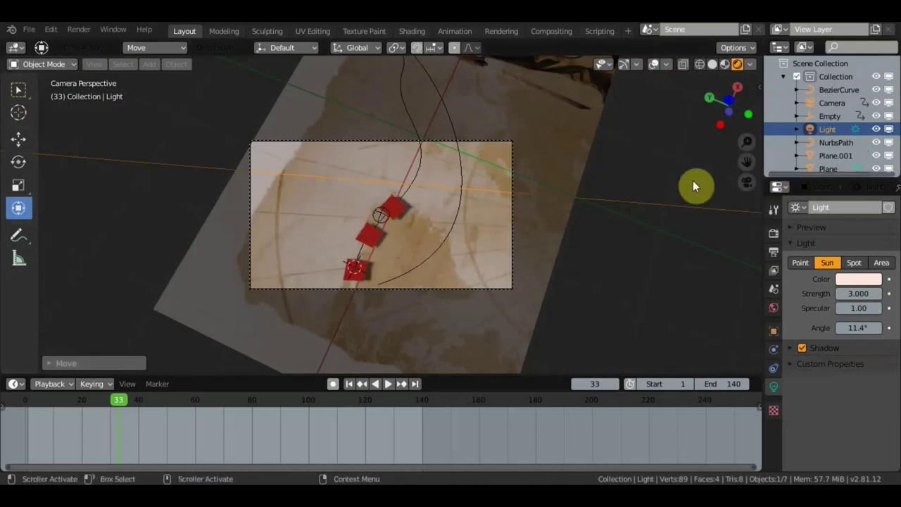
Set the render output folder to the Desktop
left_click(774, 252)
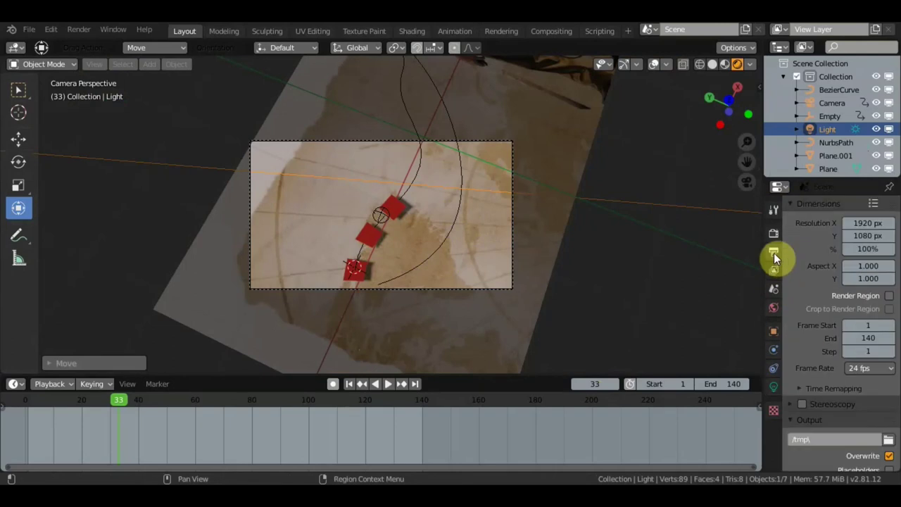
left_click(888, 440)
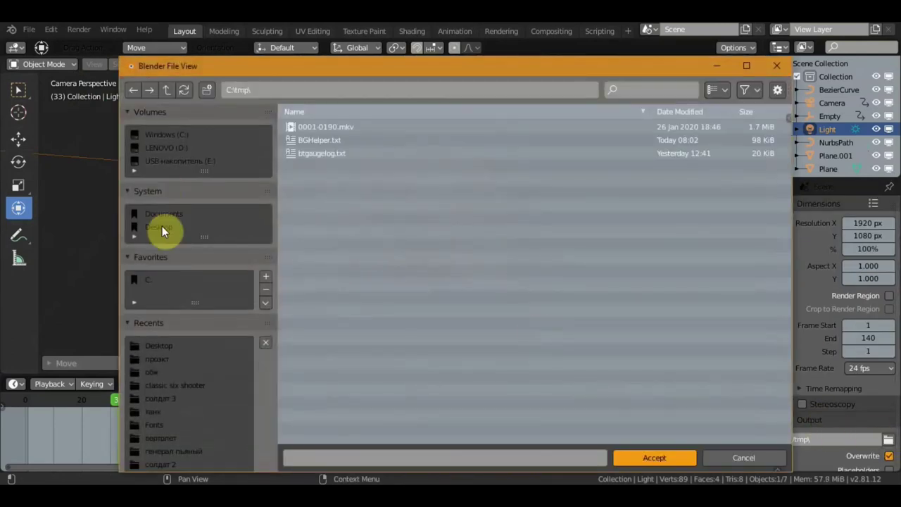
left_click(162, 226)
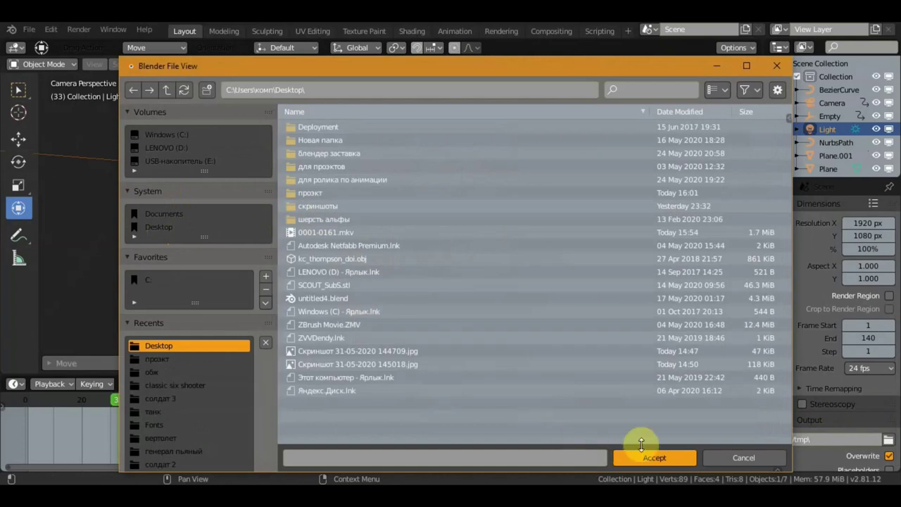
left_click(653, 456)
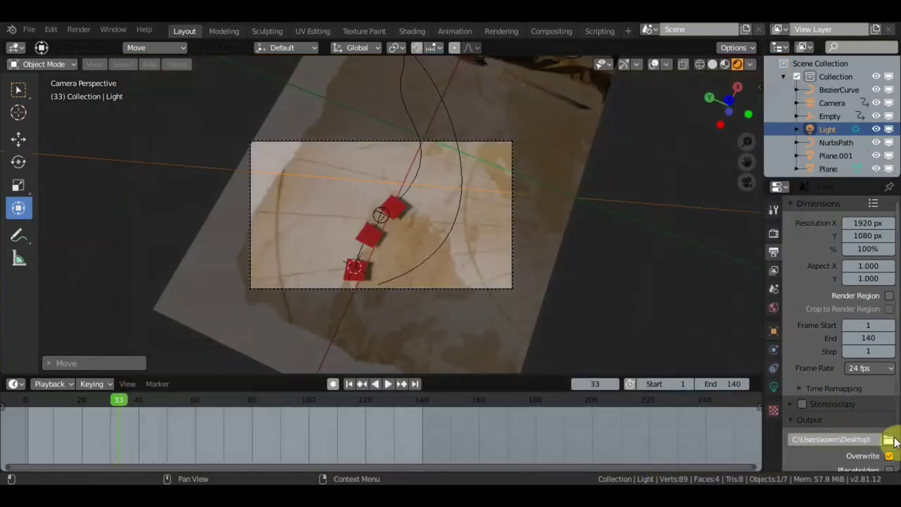
Set the output file format to FFmpeg video and play the animation back toward the start
scroll(885, 430, "down", 4)
scroll(885, 423, "down", 1)
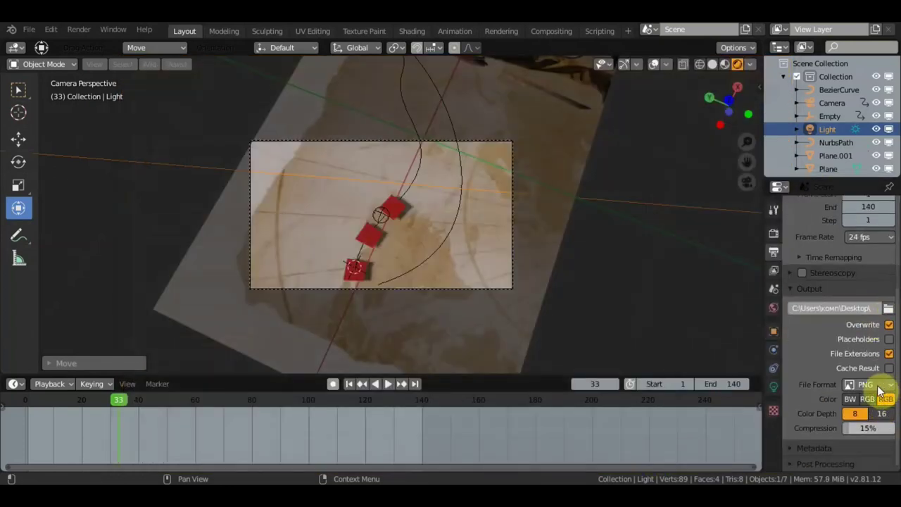
left_click(867, 385)
left_click(849, 312)
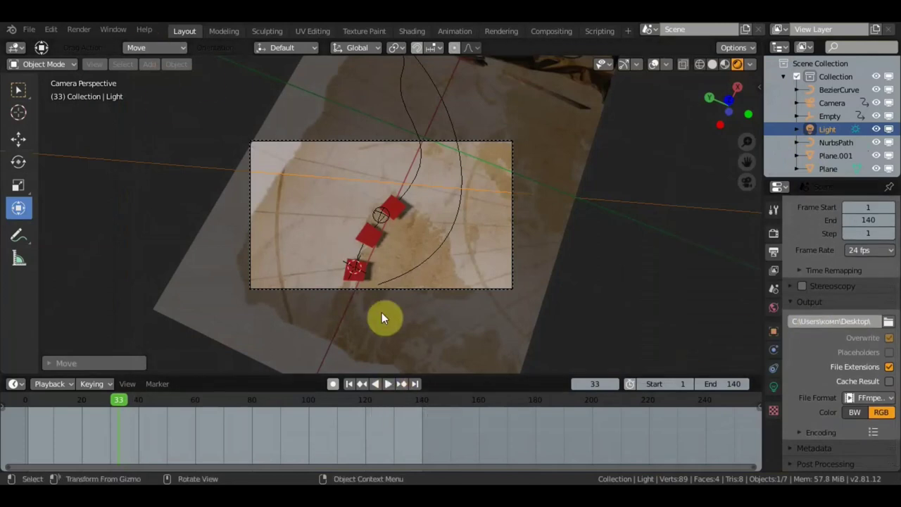
key("shift+ctrl+space")
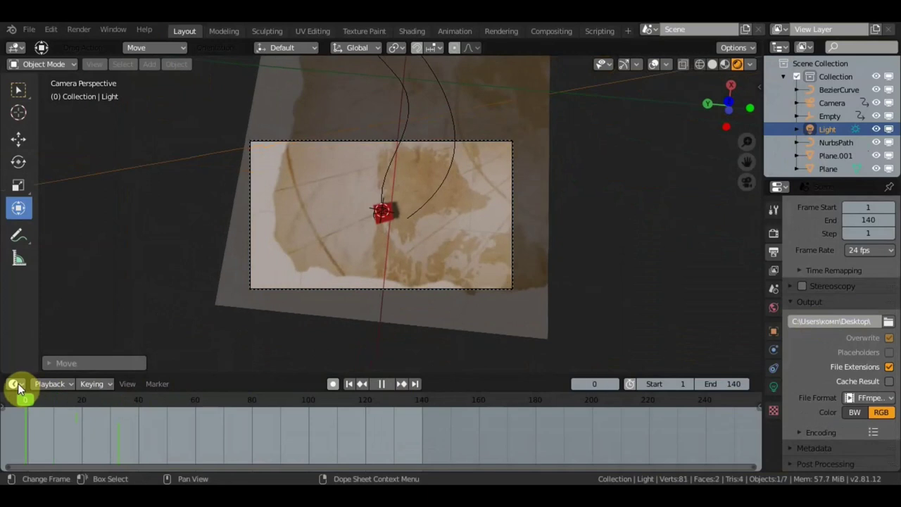
Stop at the first frame, start Render Animation to video, and dismiss the Render Result window
key("space")
left_click(78, 29)
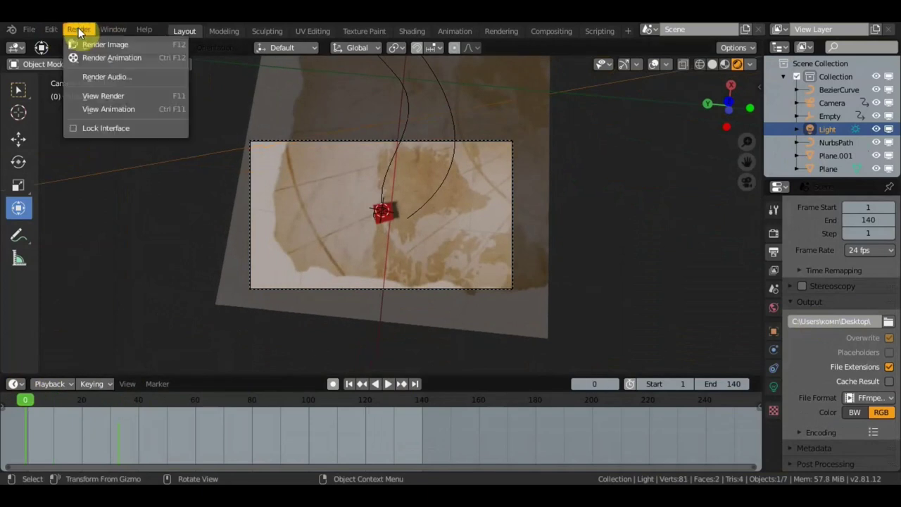
left_click(115, 57)
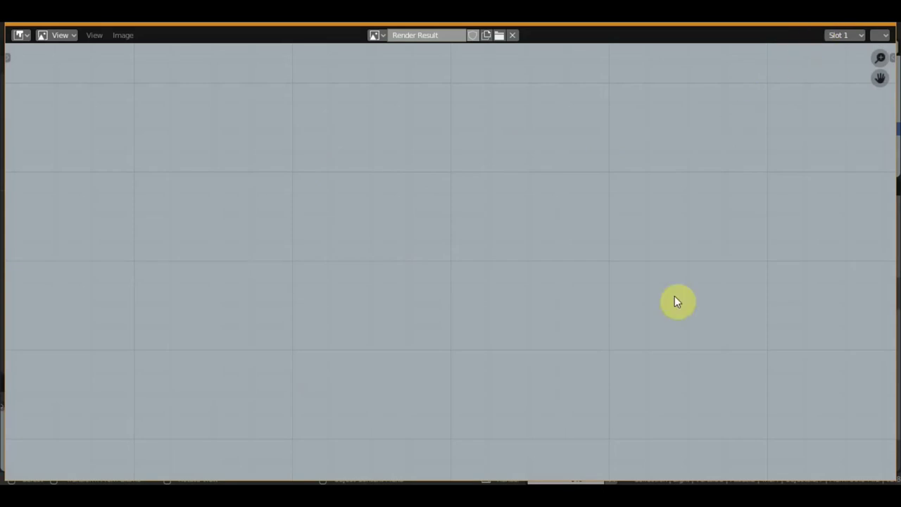
key("Escape")
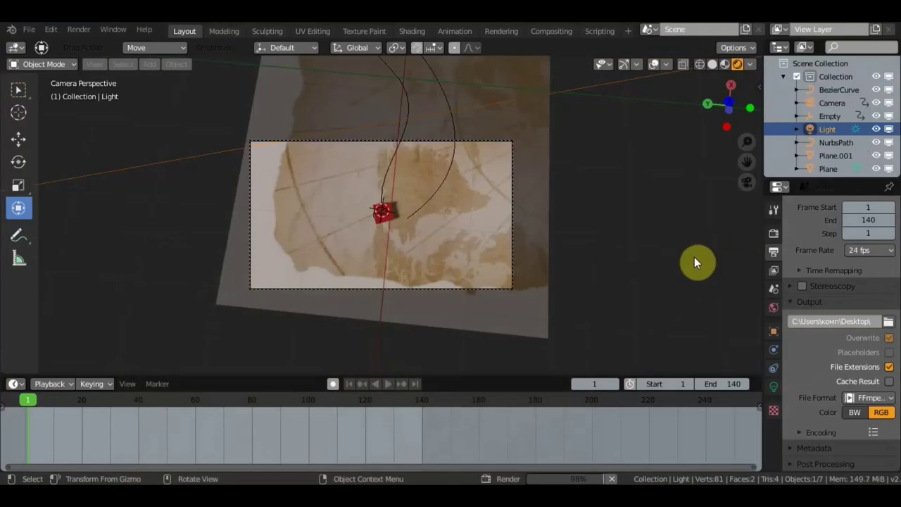